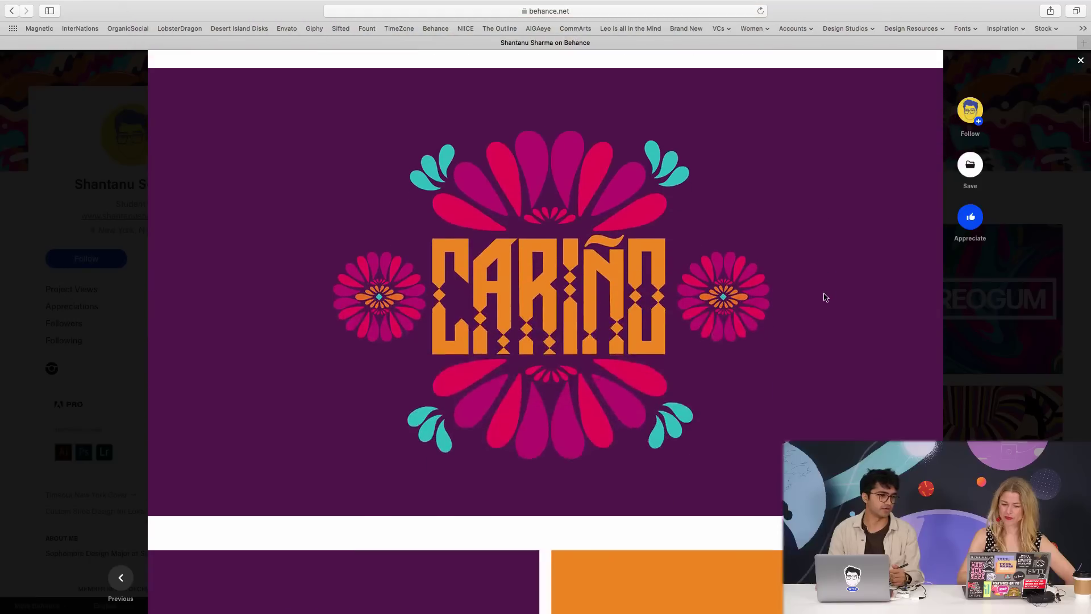
- Browse the Cariño branding project on Behance, examining the logo variations, the business cards and the food packaging
scroll(824, 294, "down", 5)
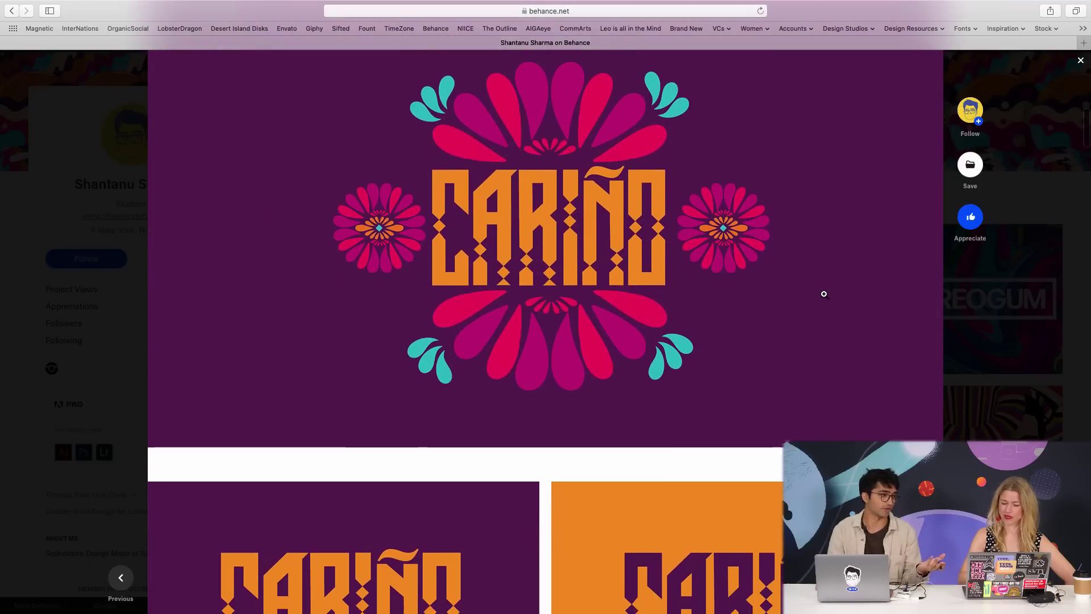
scroll(824, 295, "down", 5)
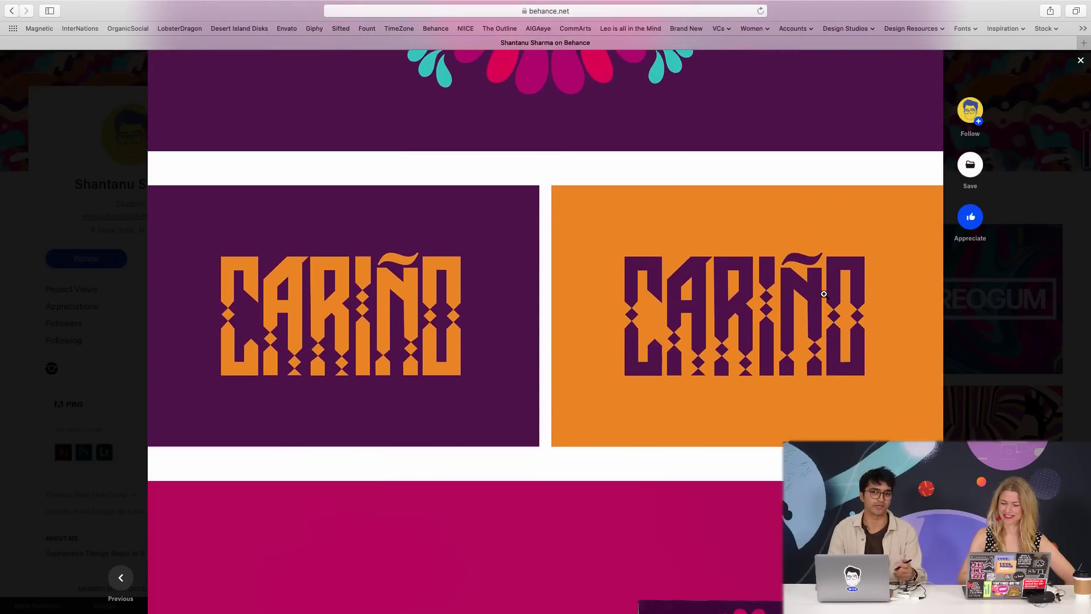
scroll(824, 294, "down", 3)
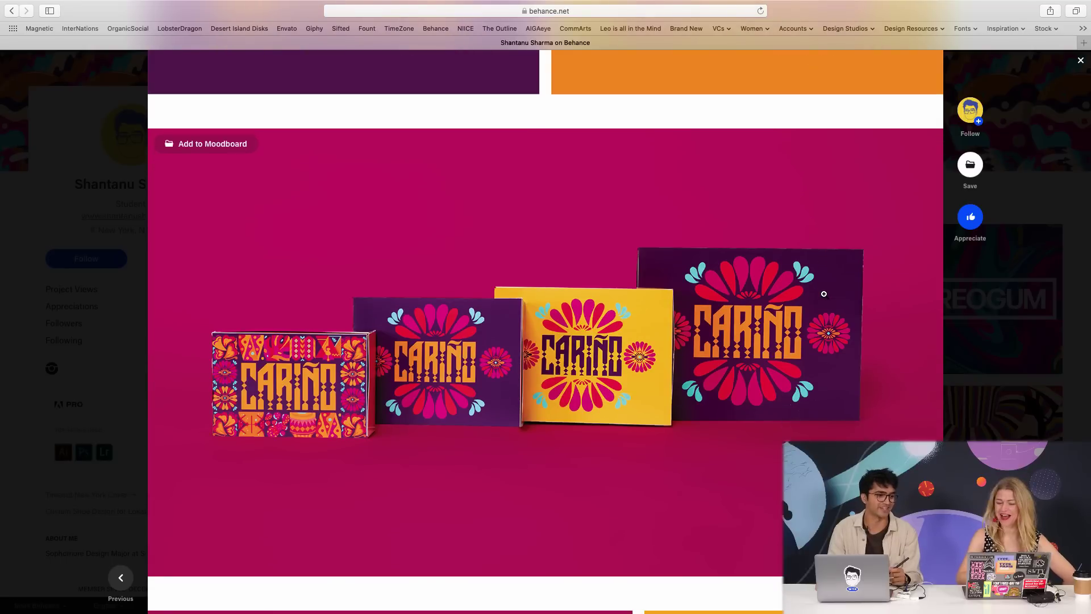
scroll(824, 294, "down", 2)
scroll(824, 293, "down", 2)
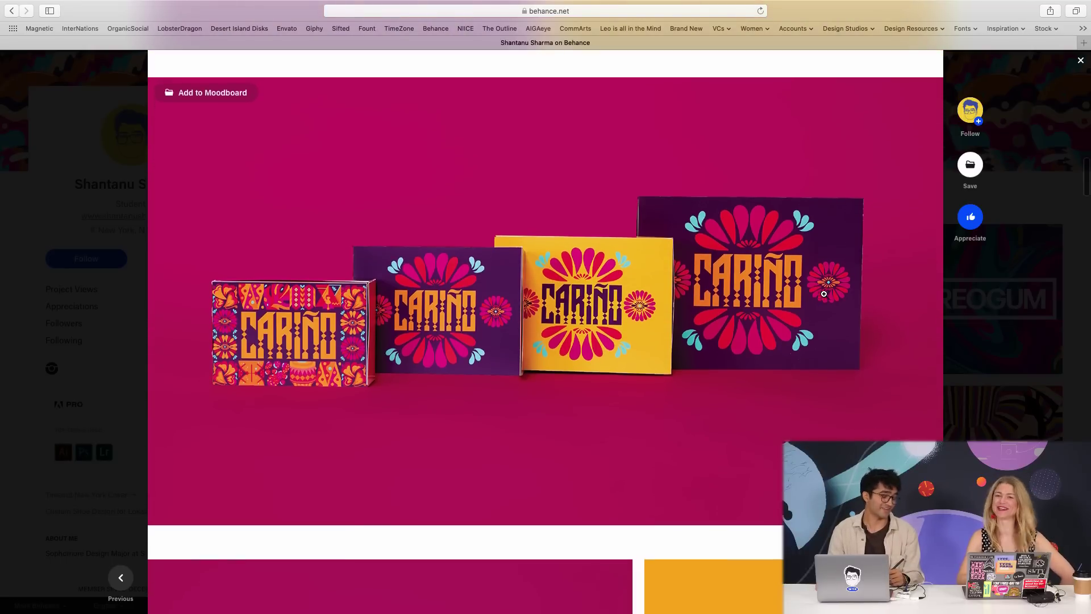
scroll(824, 293, "down", 4)
scroll(824, 294, "down", 10)
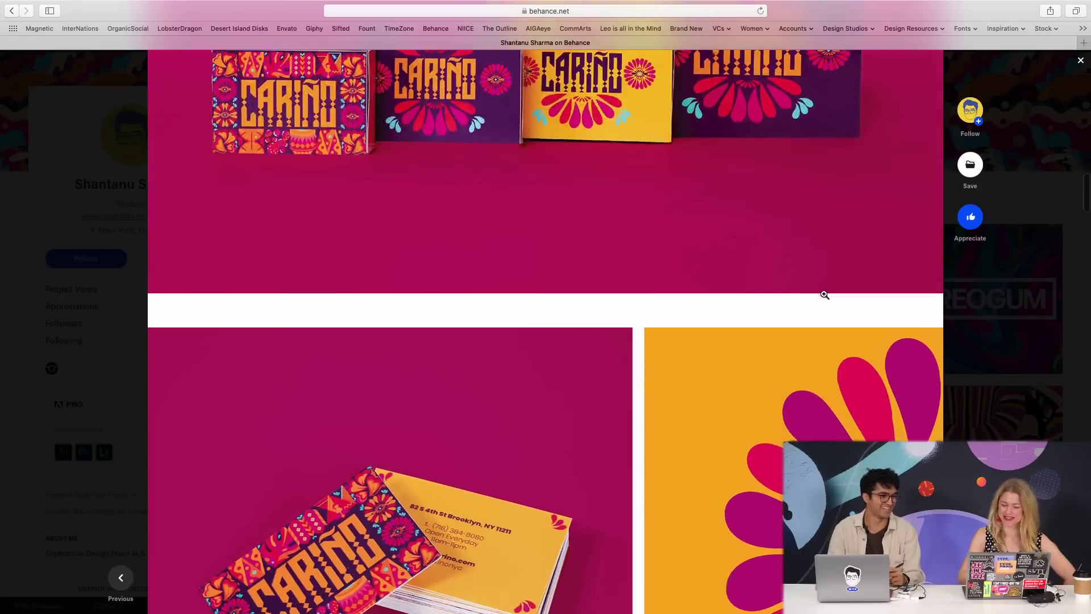
scroll(824, 293, "down", 3)
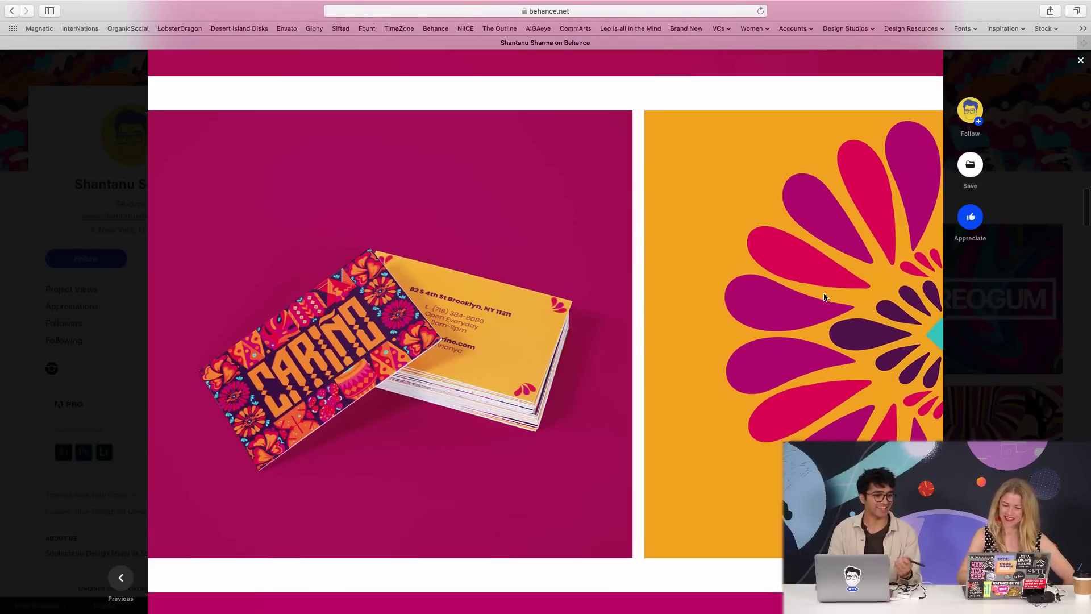
scroll(824, 294, "down", 13)
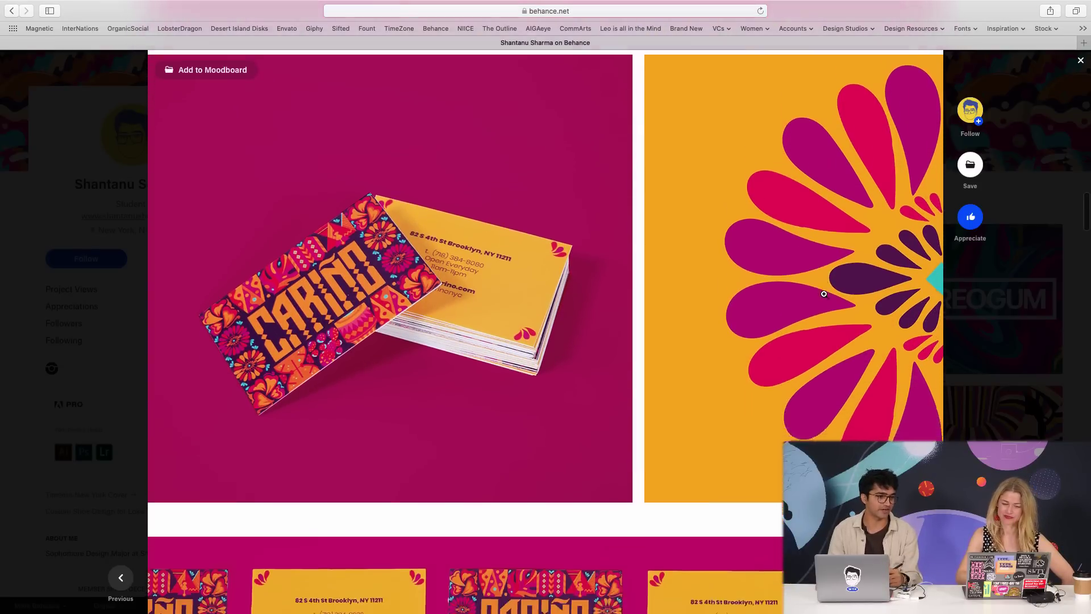
scroll(824, 294, "down", 1)
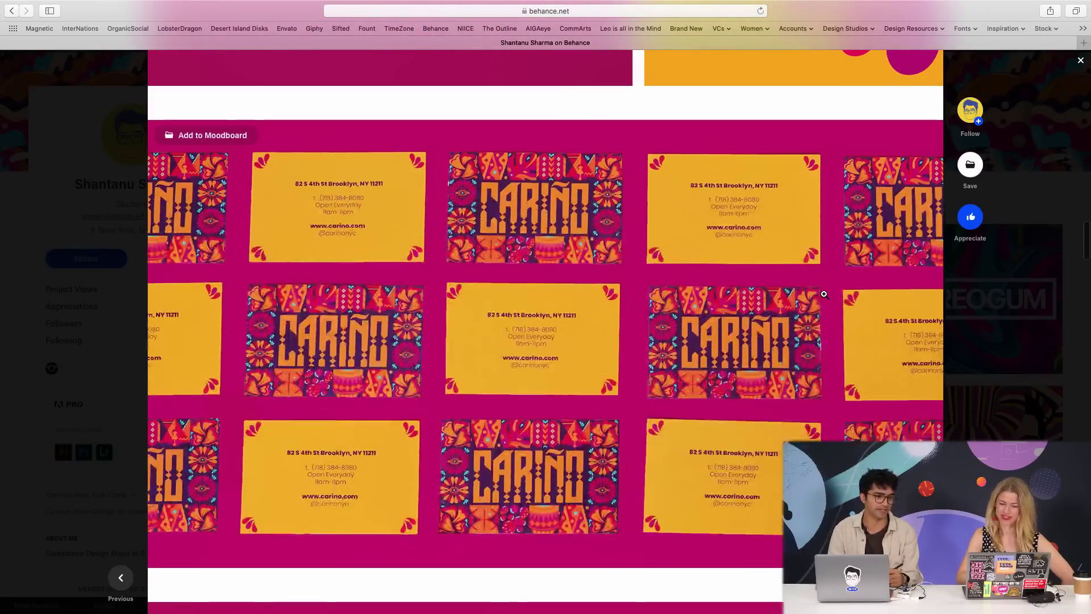
scroll(824, 293, "down", 8)
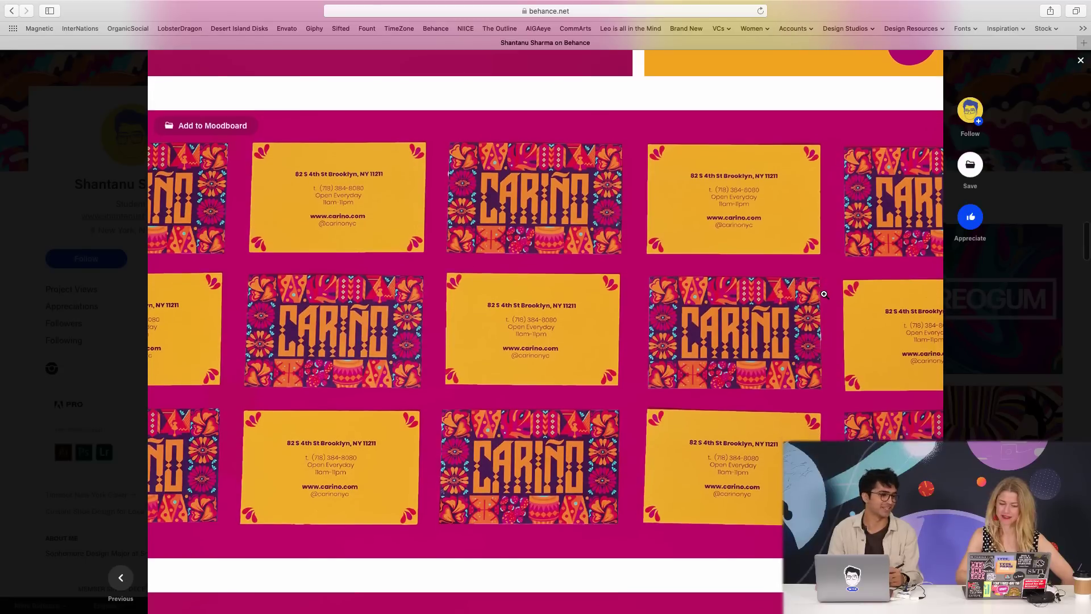
scroll(824, 294, "down", 9)
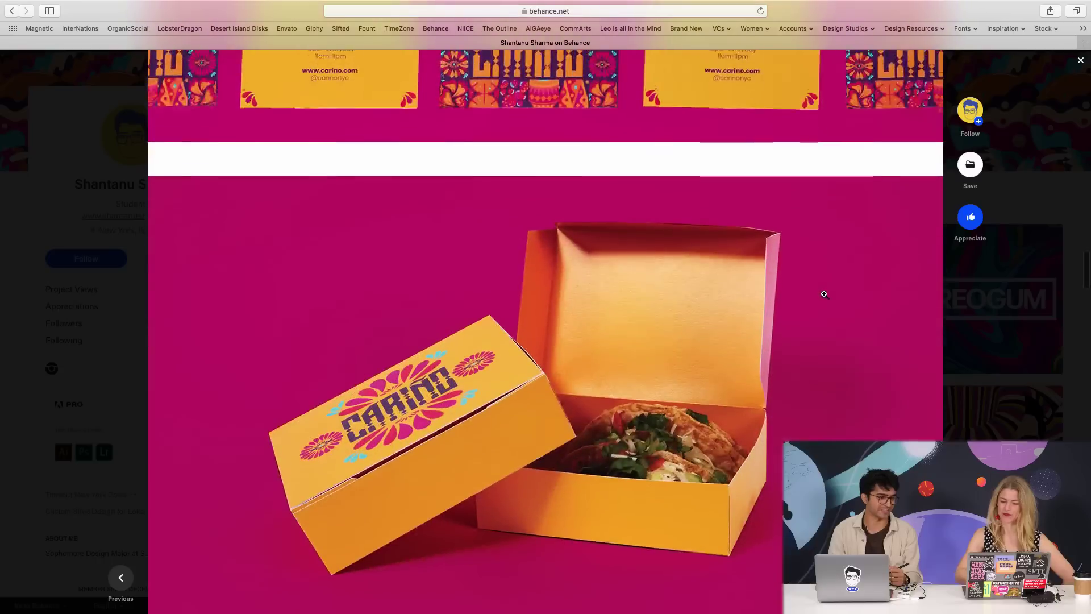
scroll(824, 294, "down", 10)
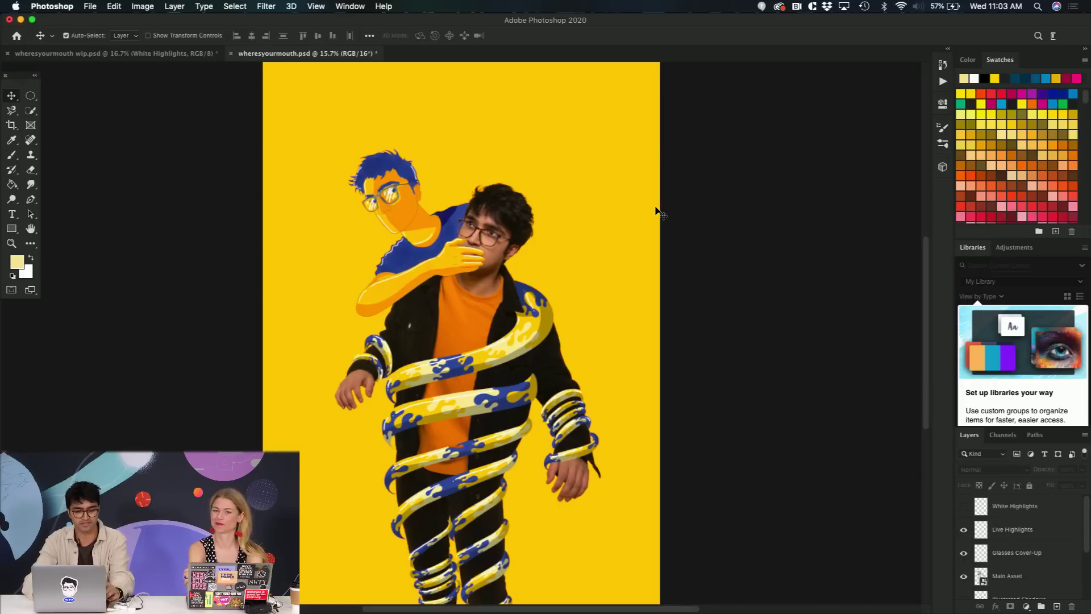
- Switch to Illustrator and look over the portrait photo artboard alongside the line-drawing artboard in wheresyourmouth.ai
key("super+Tab")
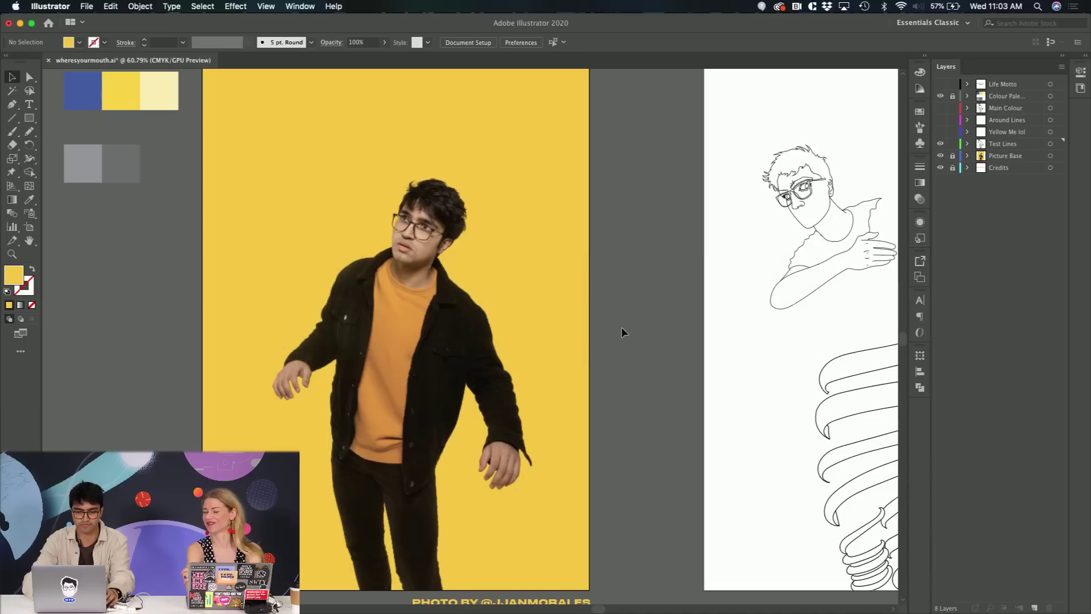
scroll(622, 331, "down", 2)
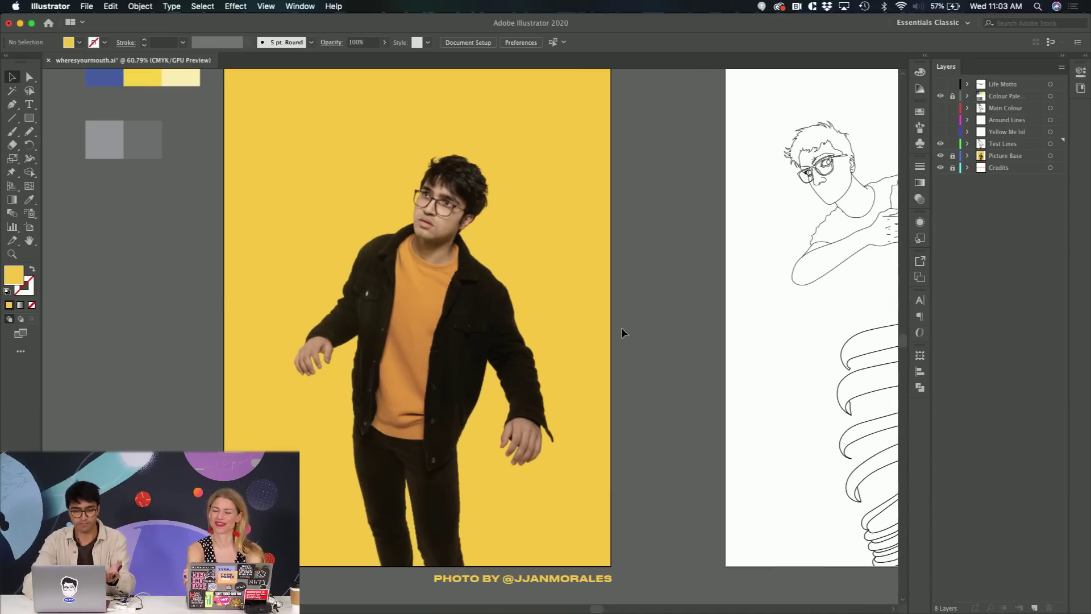
scroll(622, 331, "up", 1)
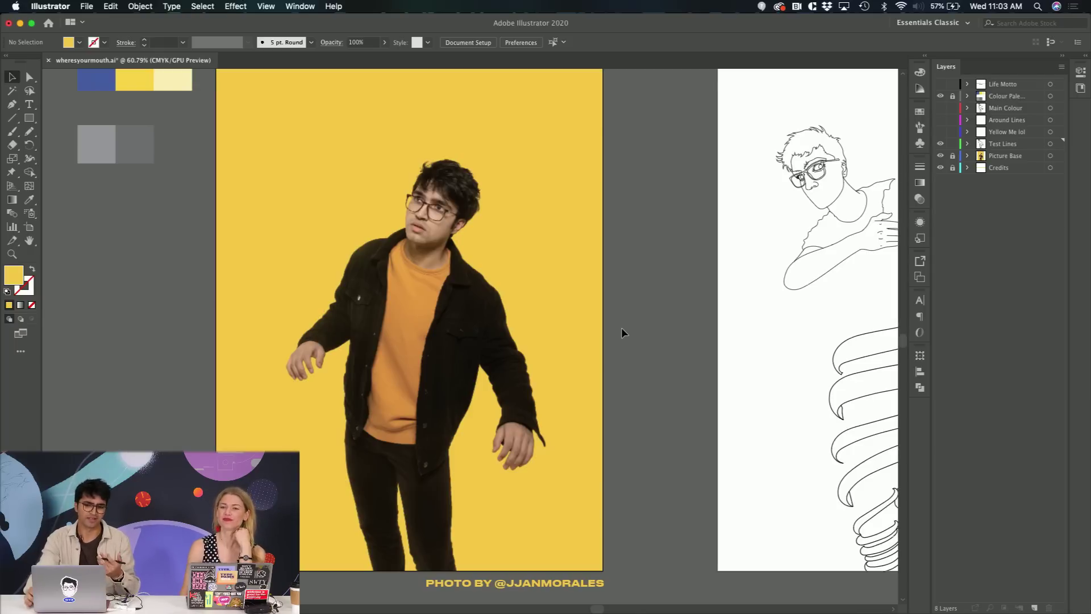
scroll(622, 328, "right", 2)
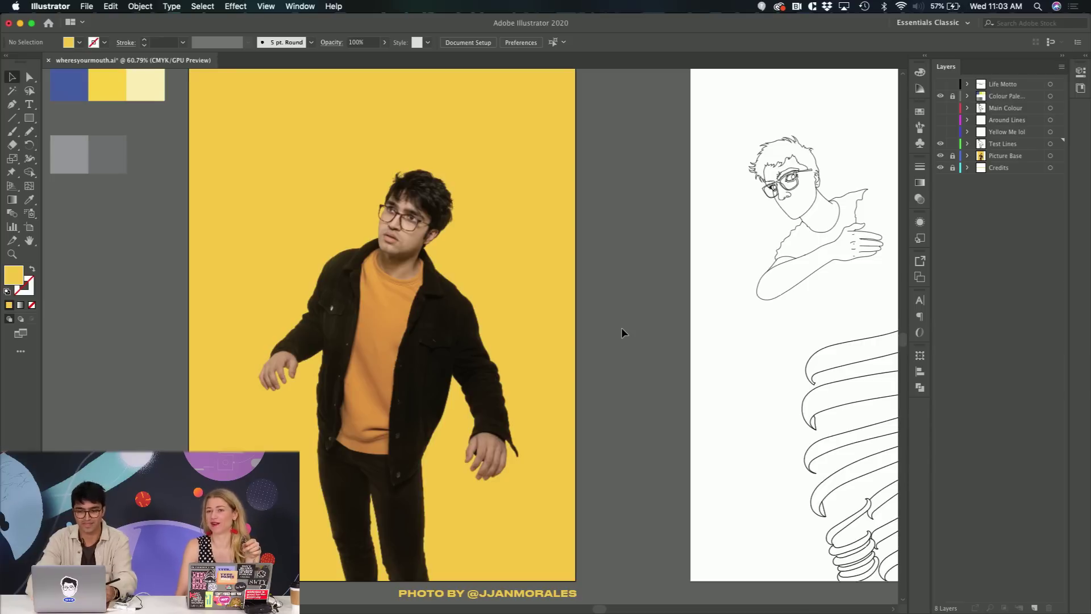
scroll(622, 327, "right", 3)
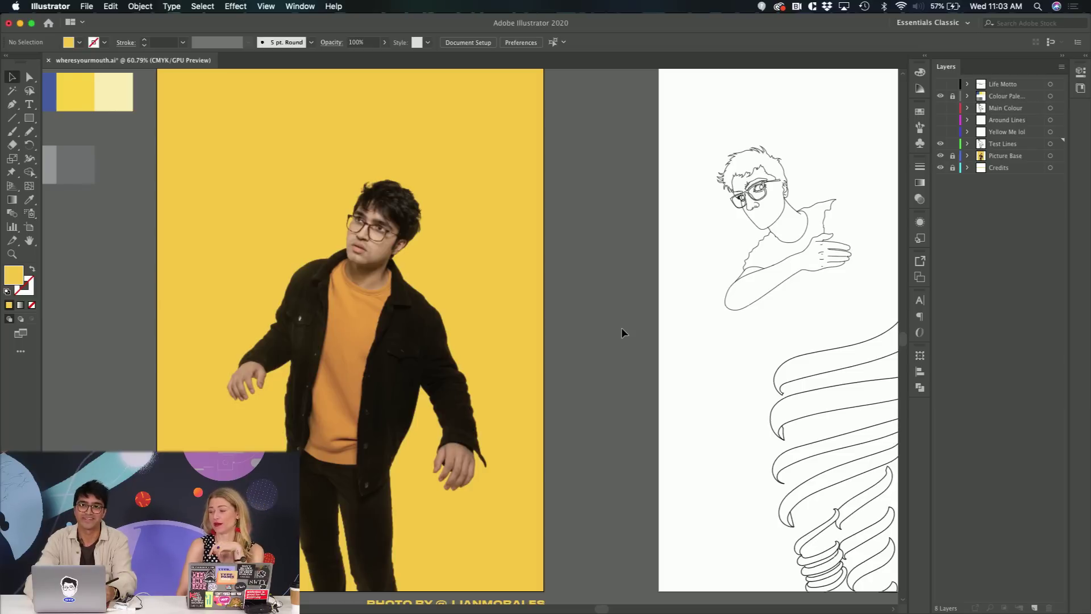
scroll(622, 327, "right", 5)
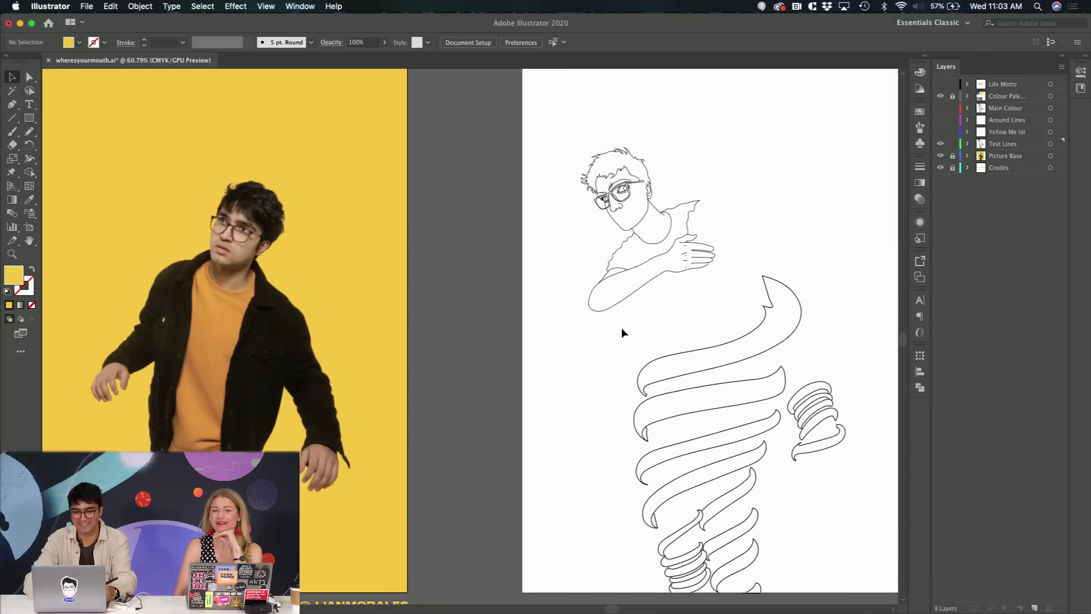
scroll(622, 327, "down", 2)
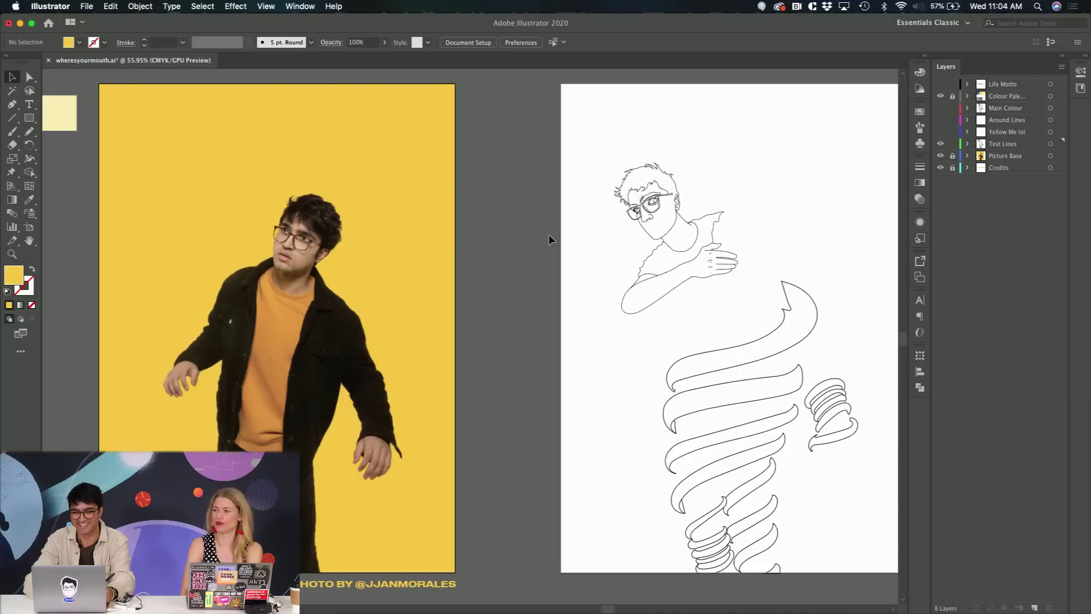
scroll(444, 249, "left", 3)
scroll(445, 249, "up", 1)
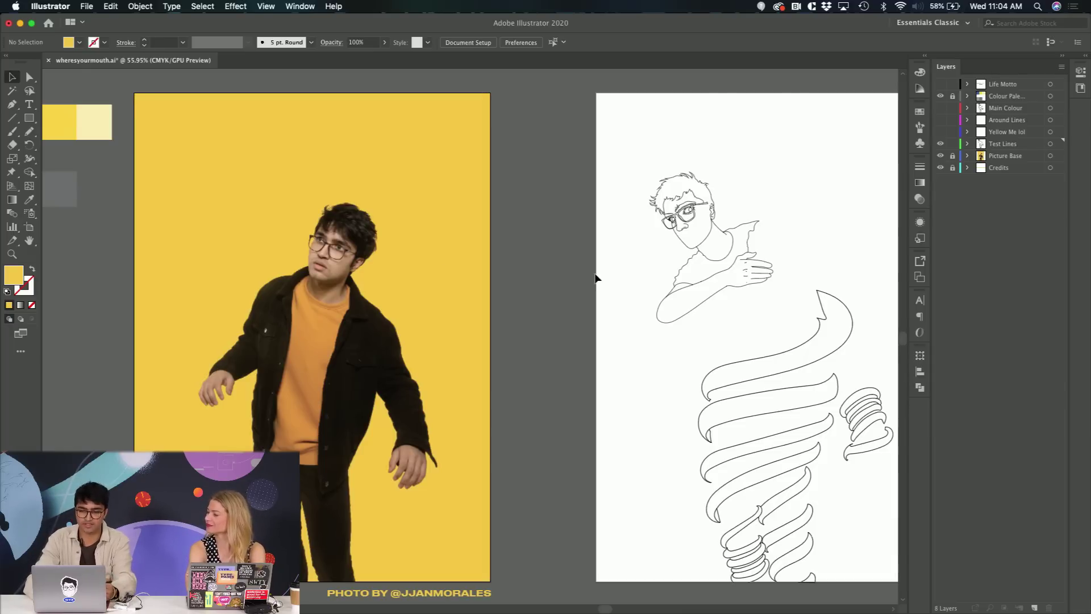
- Examine the black line drawing up close, from the figure with glasses to the spiral bands around the body and arm
scroll(595, 278, "up", 5)
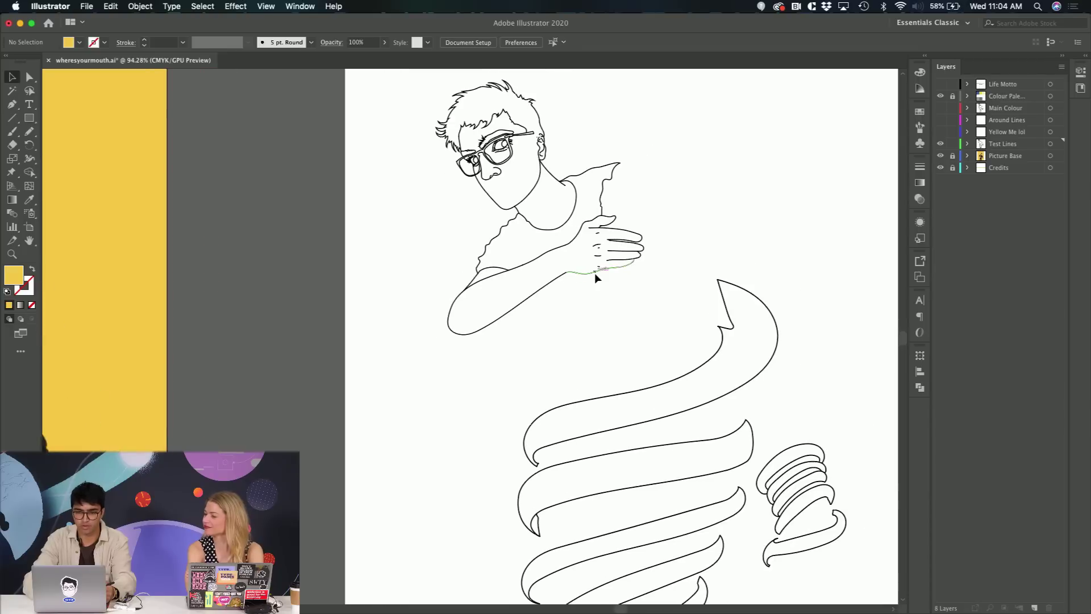
scroll(595, 278, "right", 2)
scroll(595, 278, "up", 1)
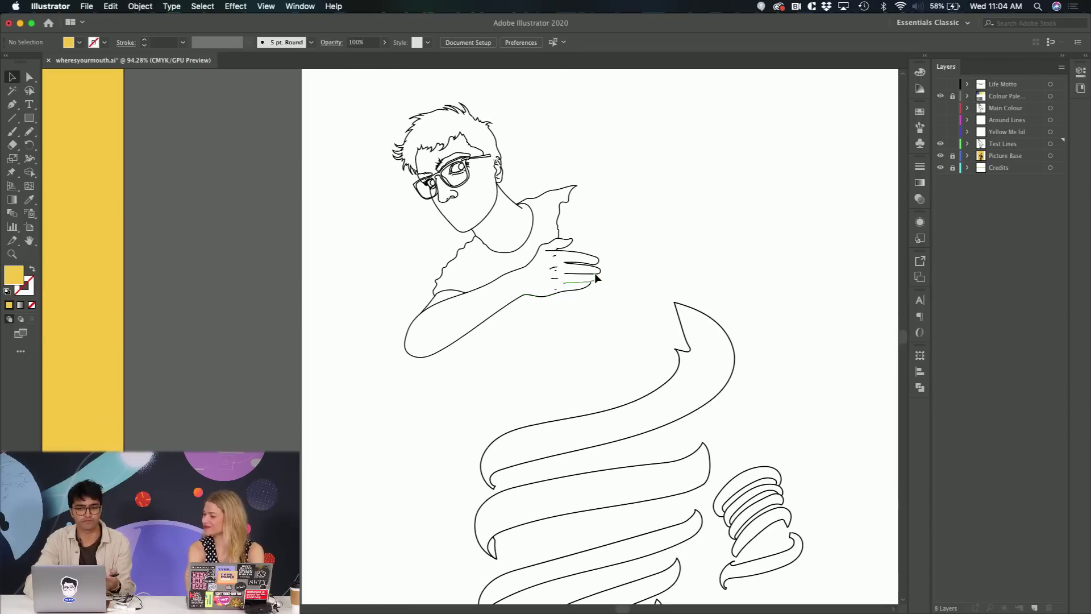
scroll(595, 278, "right", 5)
scroll(595, 278, "up", 1)
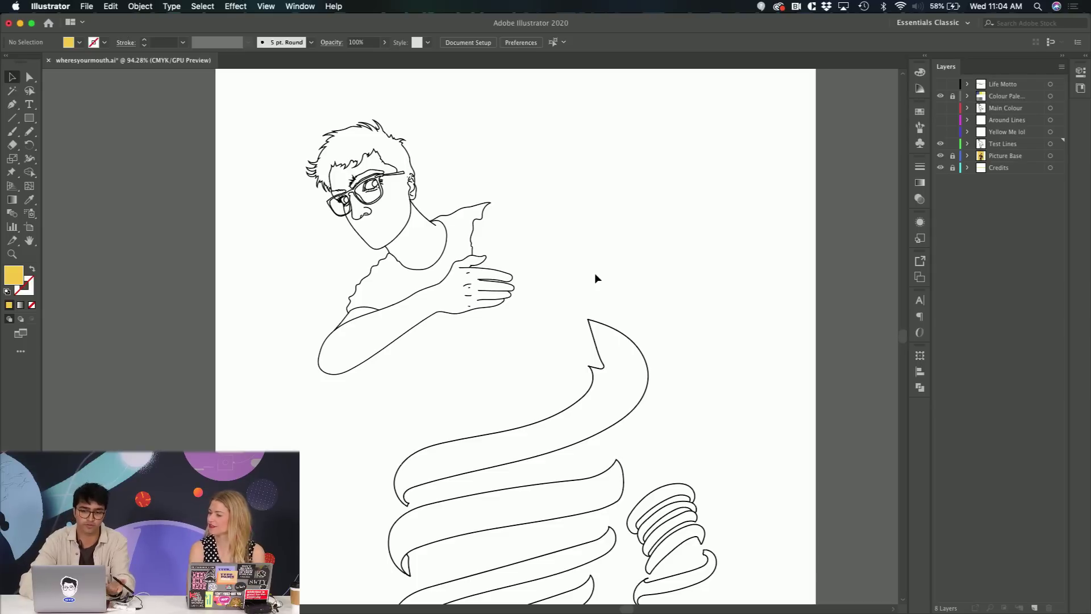
scroll(596, 279, "down", 4)
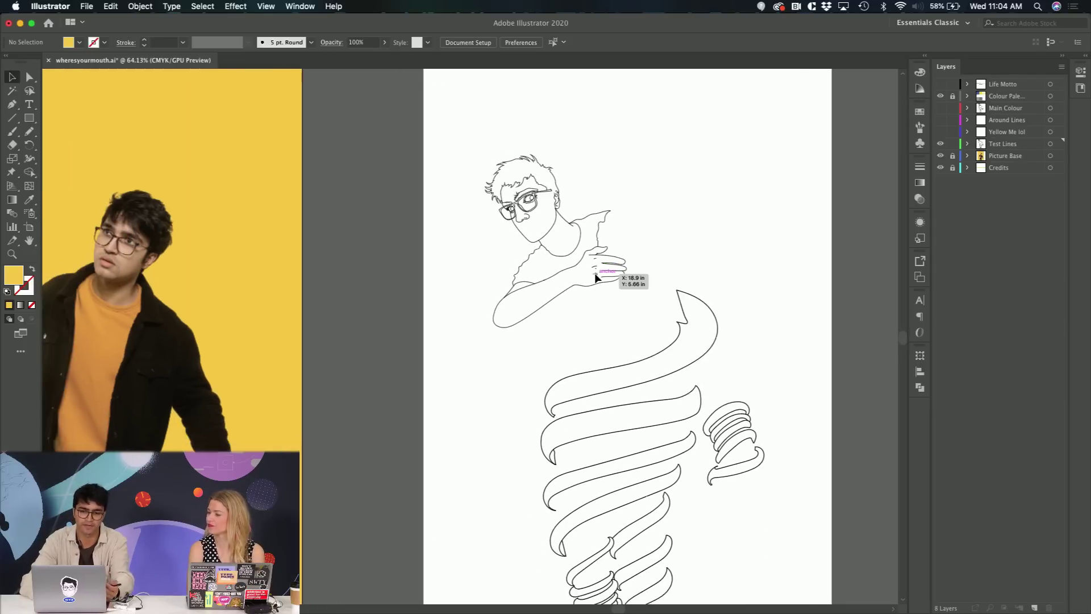
scroll(596, 278, "right", 3)
scroll(596, 278, "up", 4)
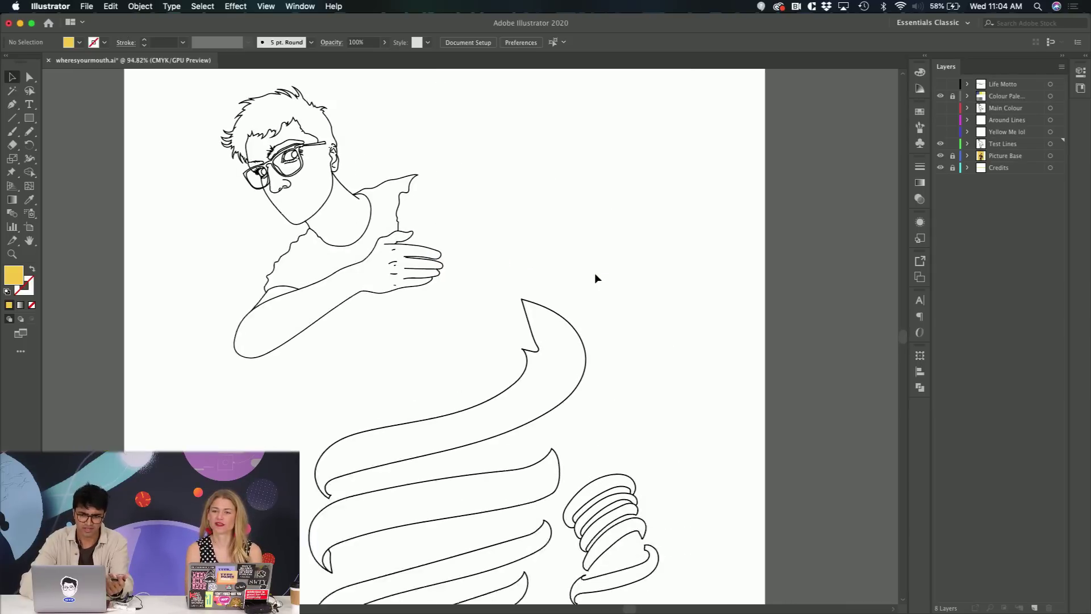
scroll(596, 278, "up", 1)
scroll(596, 278, "down", 4)
scroll(595, 279, "up", 1)
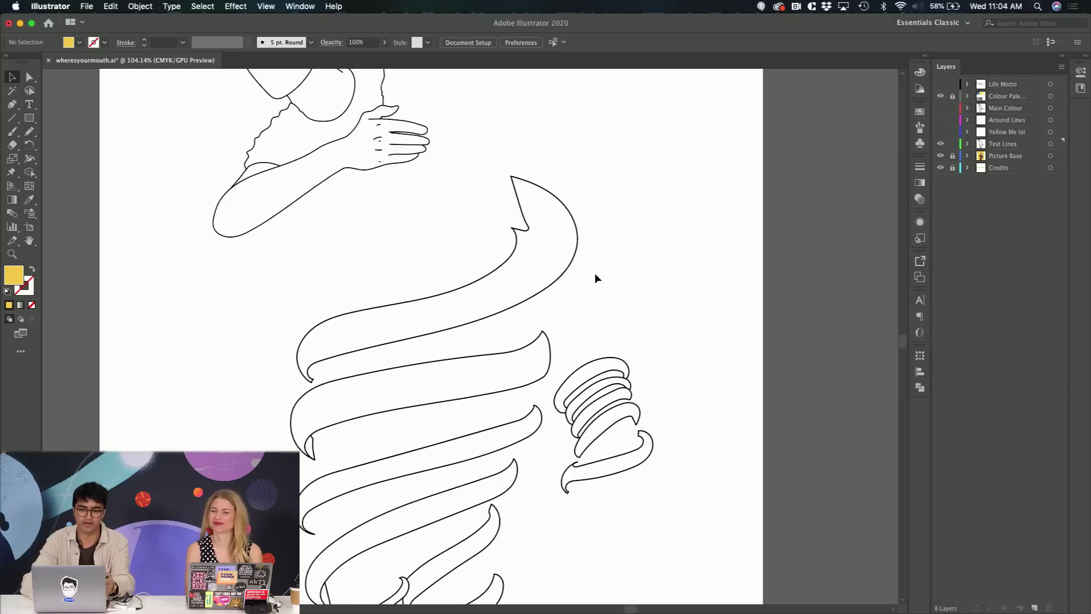
scroll(596, 278, "down", 5)
scroll(596, 278, "left", 1)
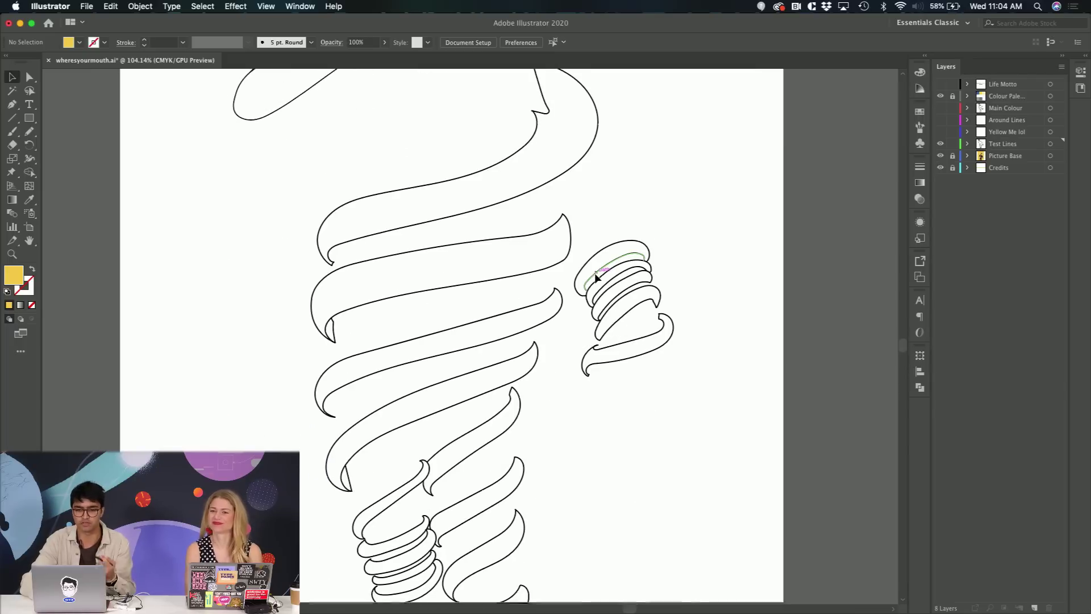
scroll(596, 279, "down", 2)
scroll(595, 278, "left", 1)
scroll(596, 278, "up", 5)
scroll(595, 279, "left", 1)
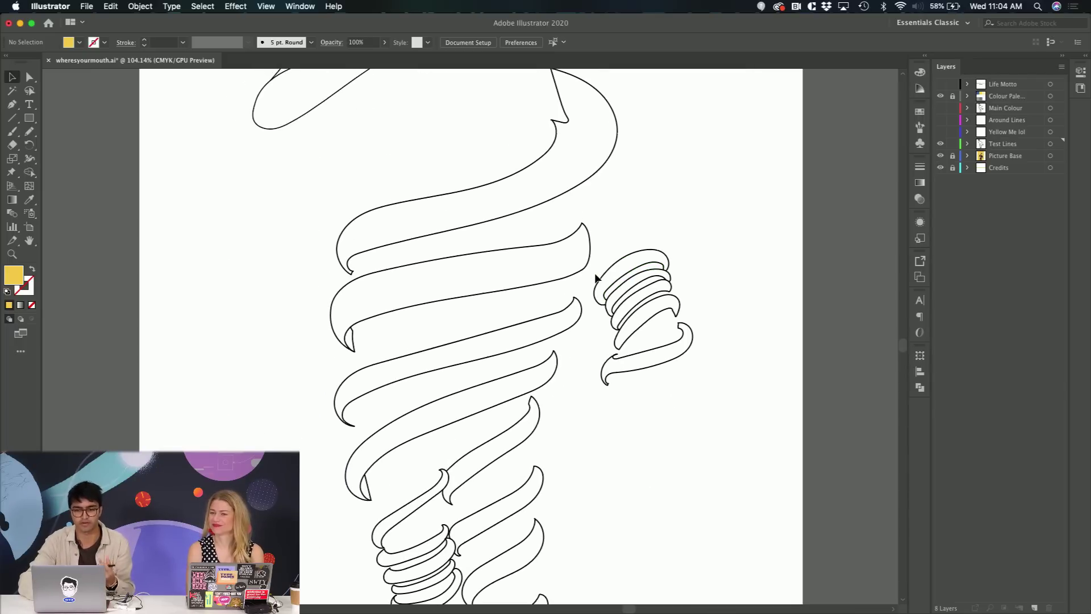
scroll(595, 279, "up", 4)
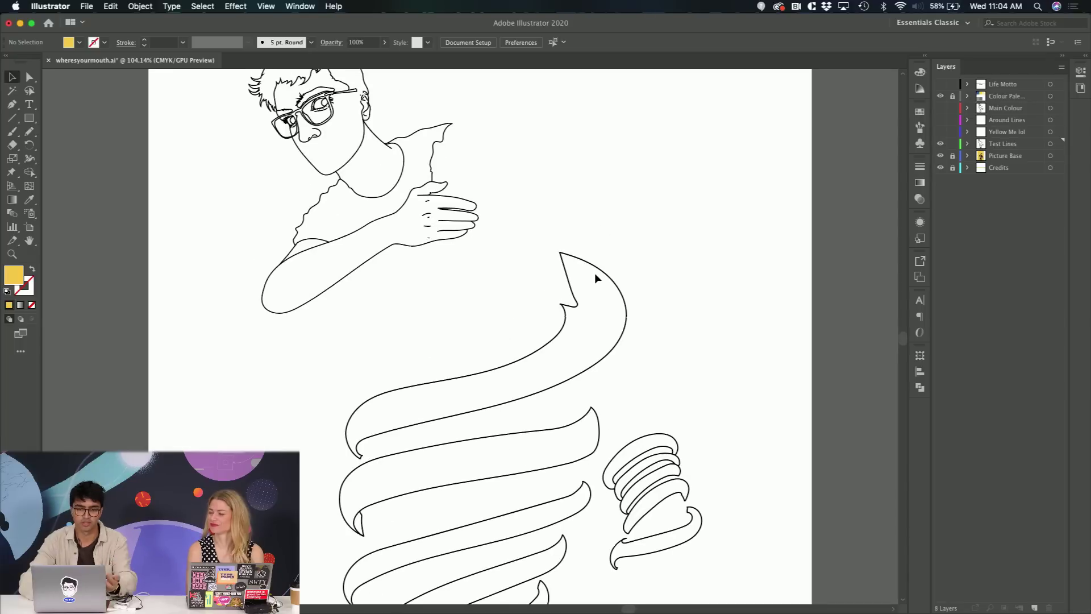
- Return to the portrait photo and show the Yellow Me lol layer's white figure outline over it
scroll(596, 279, "left", 10)
scroll(596, 279, "left", 9)
scroll(595, 279, "down", 3)
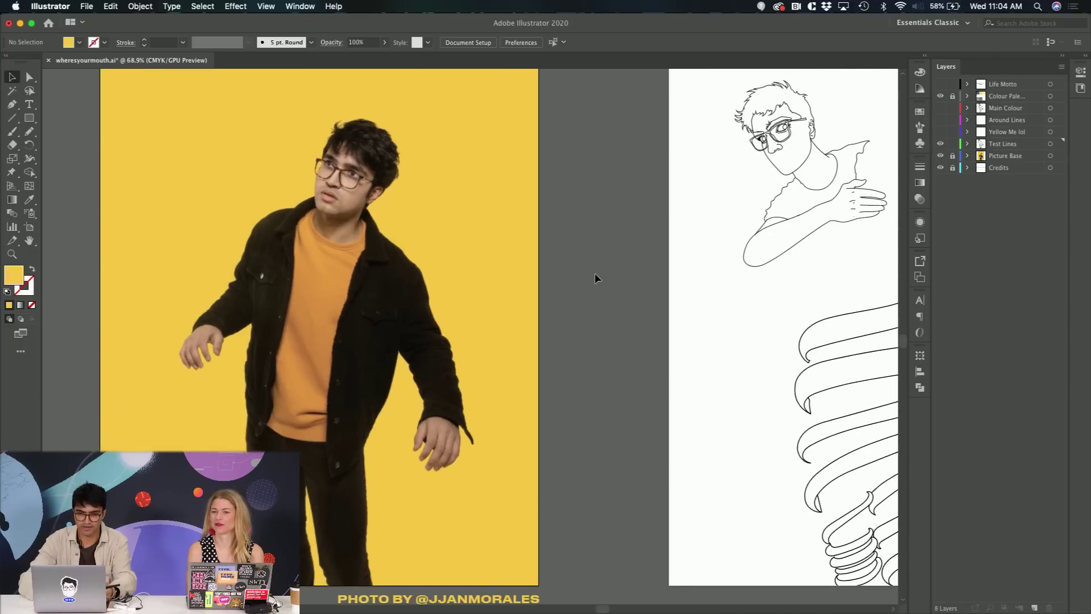
scroll(596, 278, "left", 2)
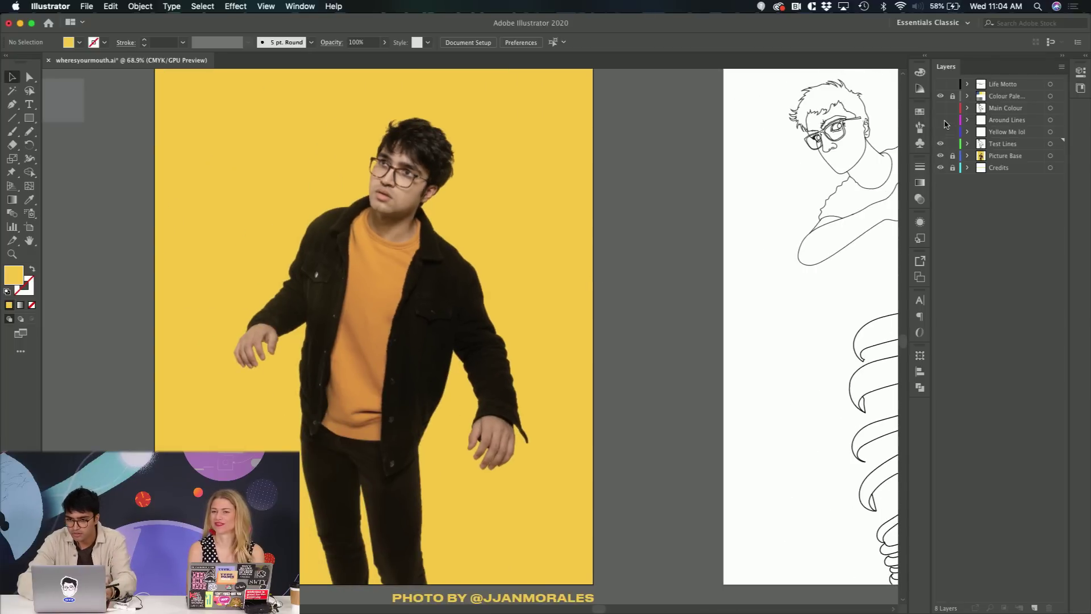
left_click(941, 143)
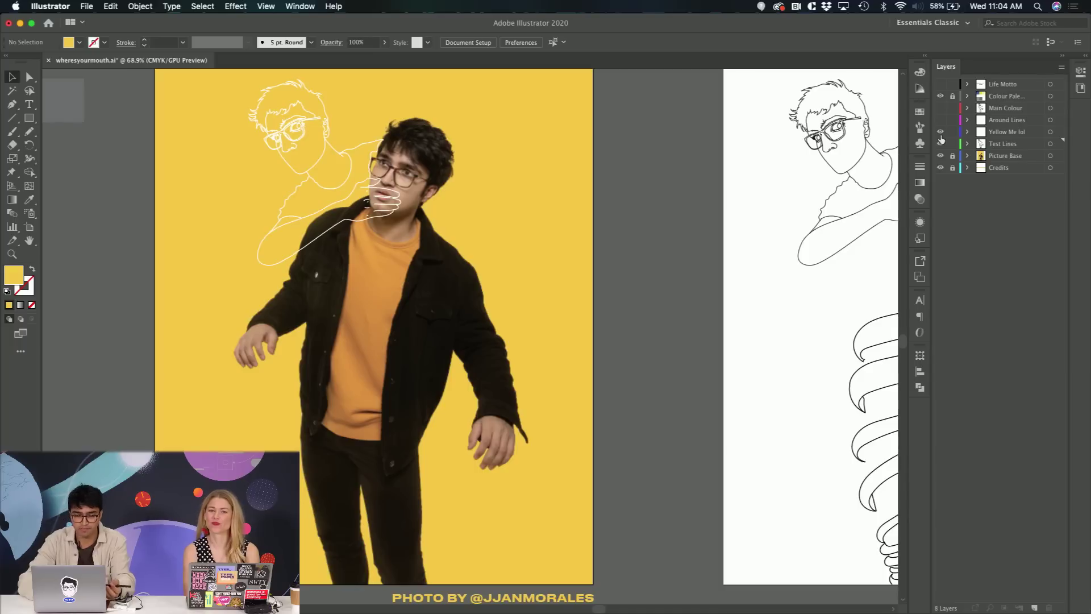
- Inspect the figure outline against the face, and show the Around Lines layer over the full portrait
scroll(573, 174, "up", 3)
scroll(573, 174, "up", 10)
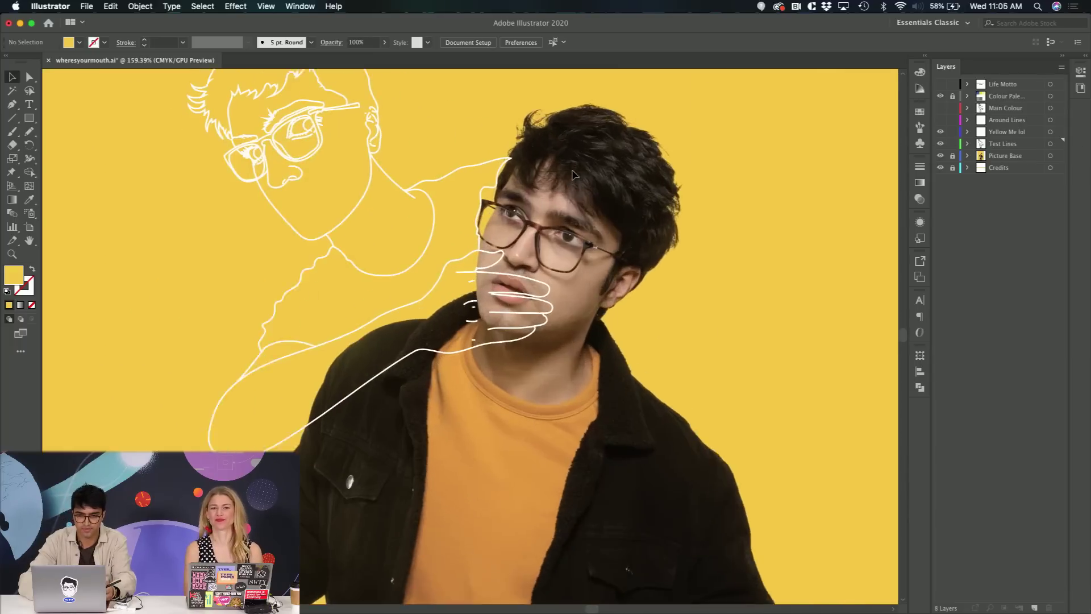
scroll(573, 174, "down", 8)
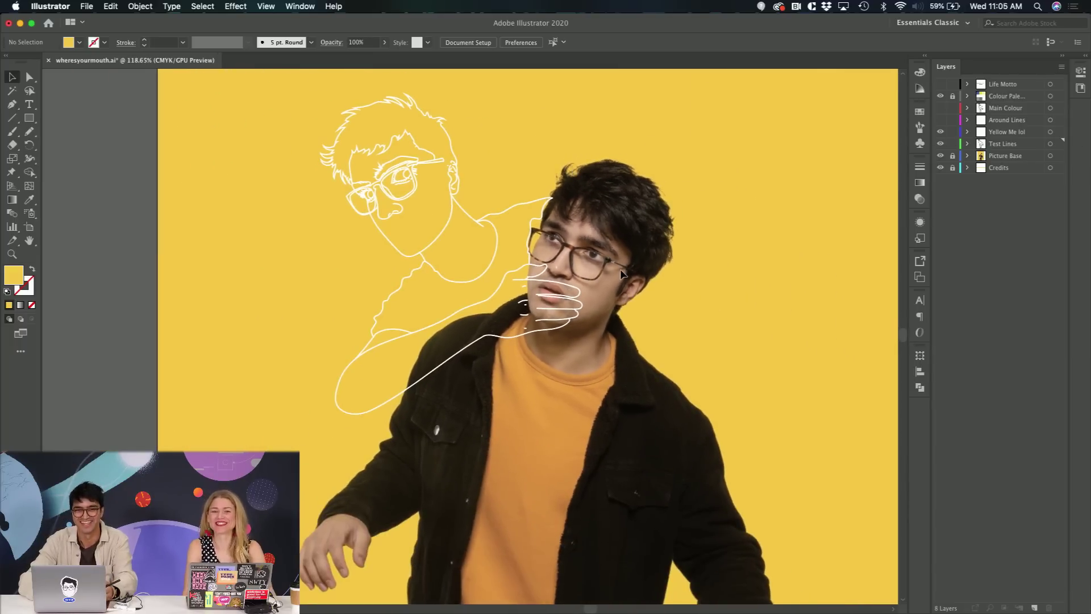
scroll(622, 275, "down", 5)
scroll(622, 274, "up", 1)
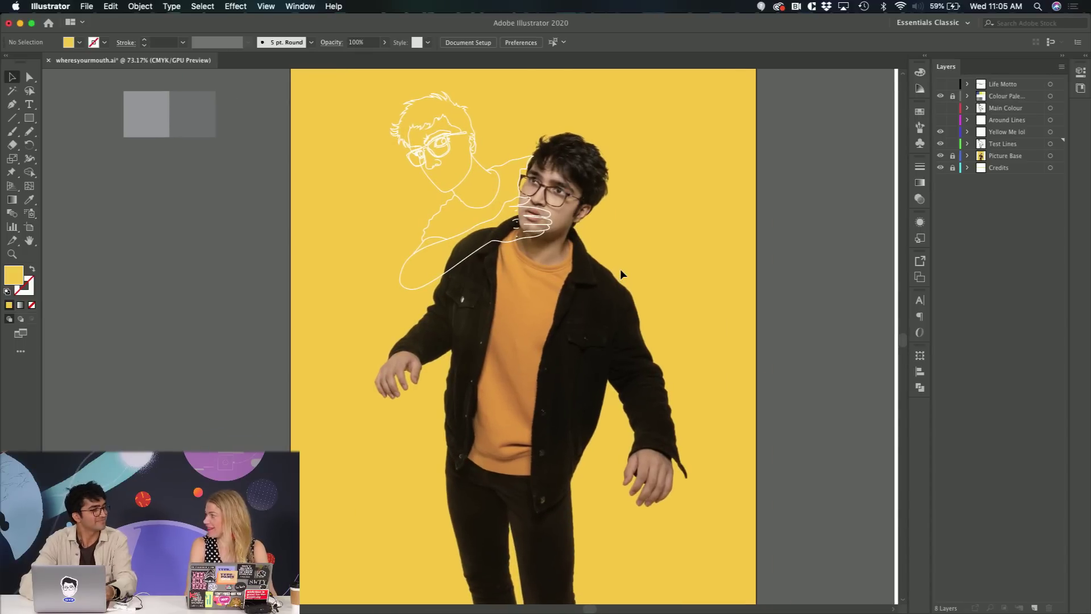
left_click(941, 120)
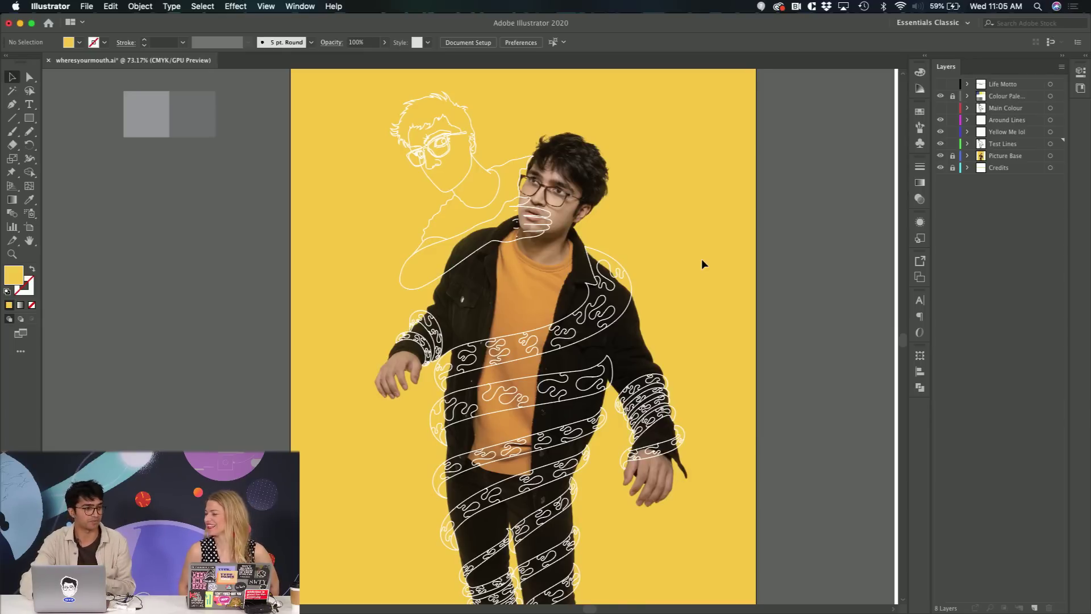
- Draw a freehand wavy Pencil line about 0.21 by 0.57 in between the chest spiral band's edges, beside the jacket opening
scroll(657, 271, "up", 5)
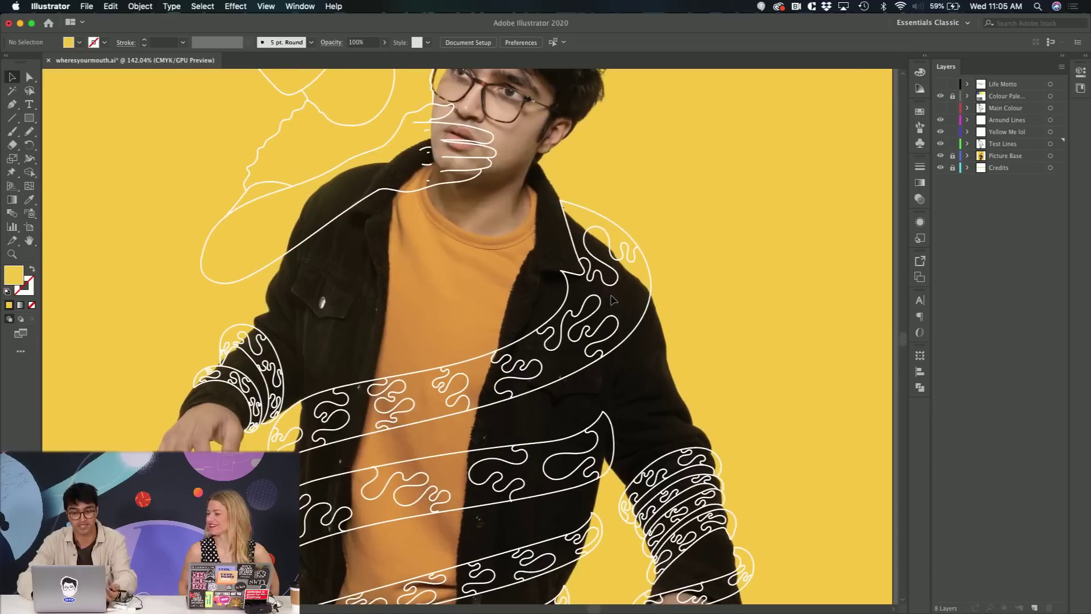
scroll(613, 299, "up", 4)
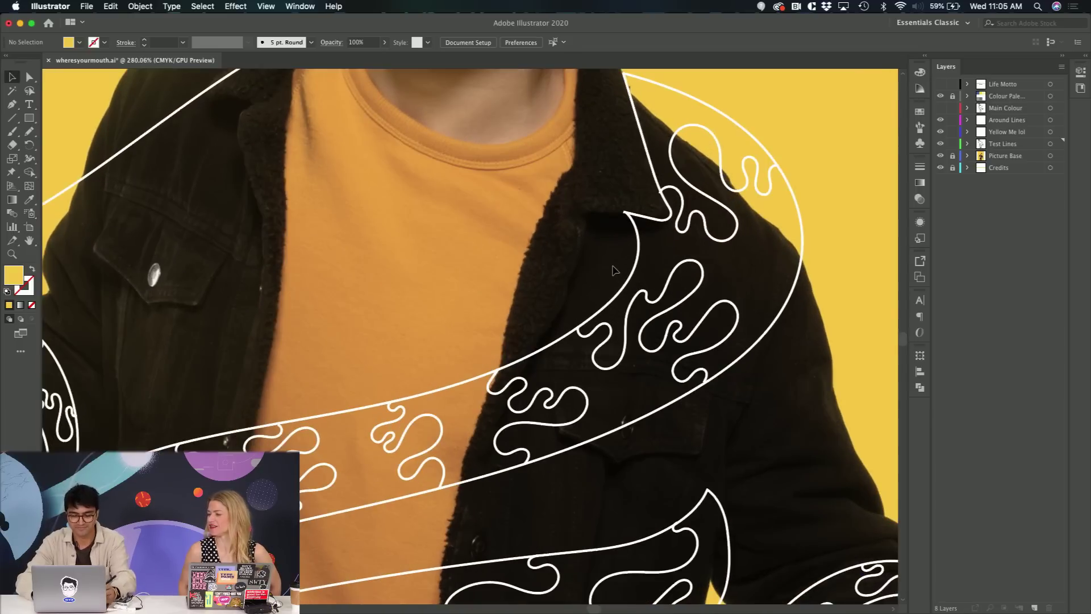
key("n")
scroll(570, 344, "up", 2)
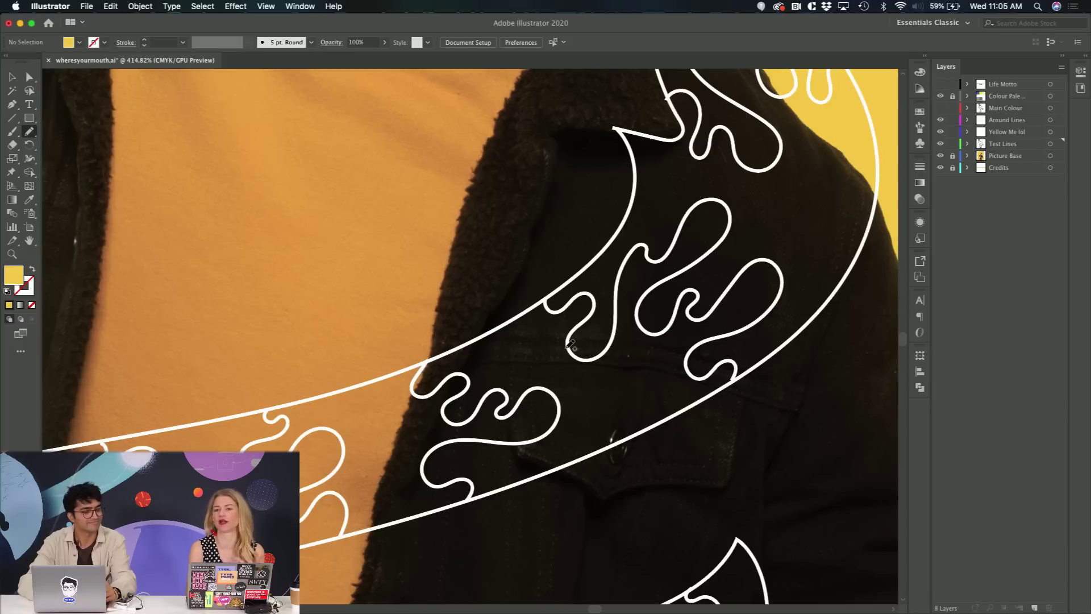
scroll(570, 344, "left", 3)
key("a")
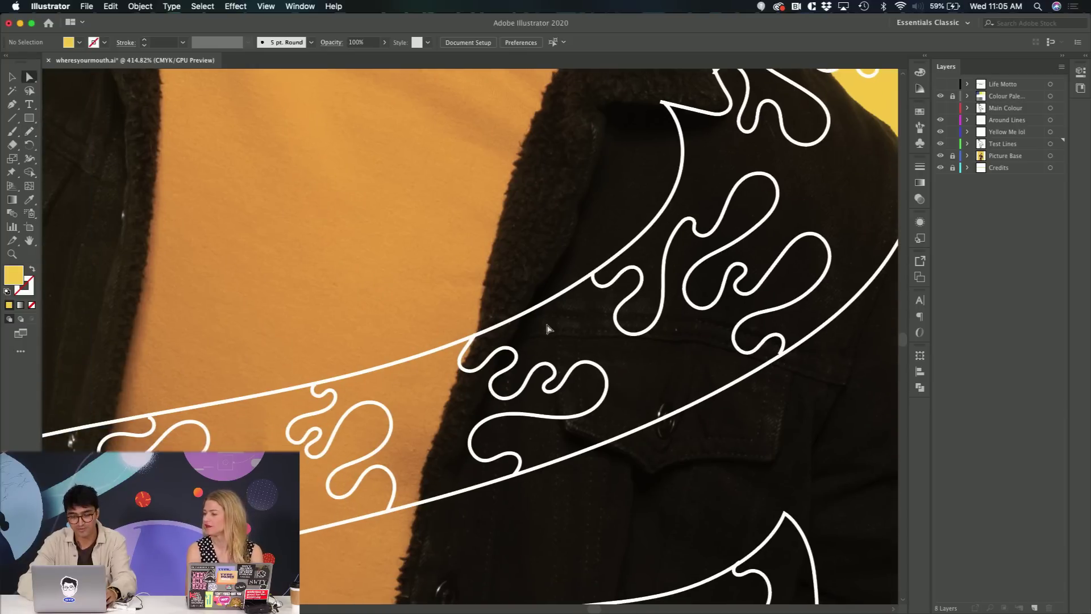
scroll(549, 458, "down", 3)
scroll(551, 465, "up", 5)
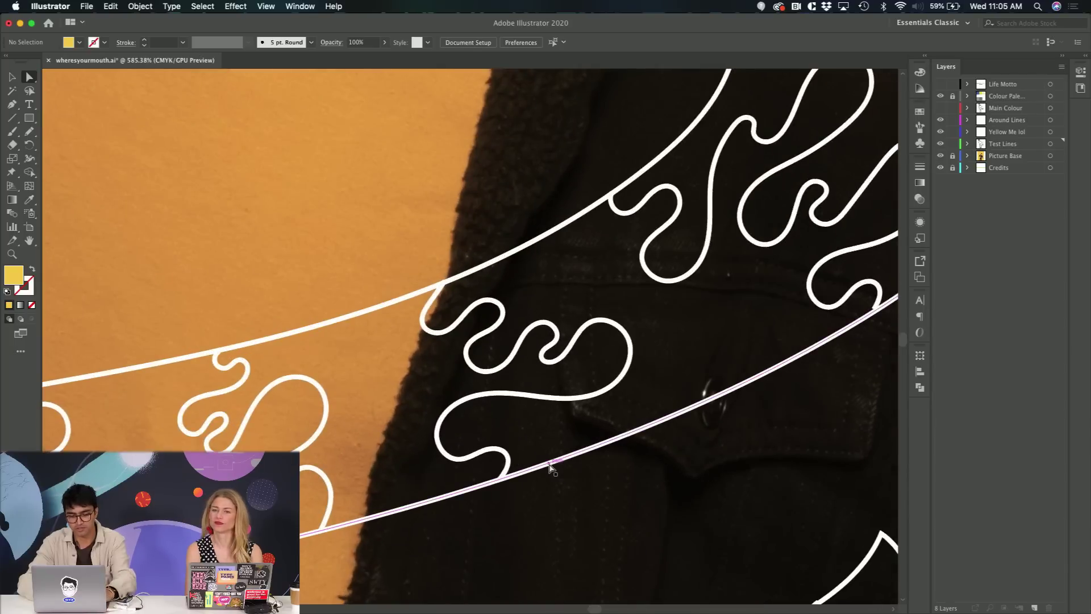
key("n")
scroll(512, 392, "left", 3)
scroll(512, 392, "down", 2)
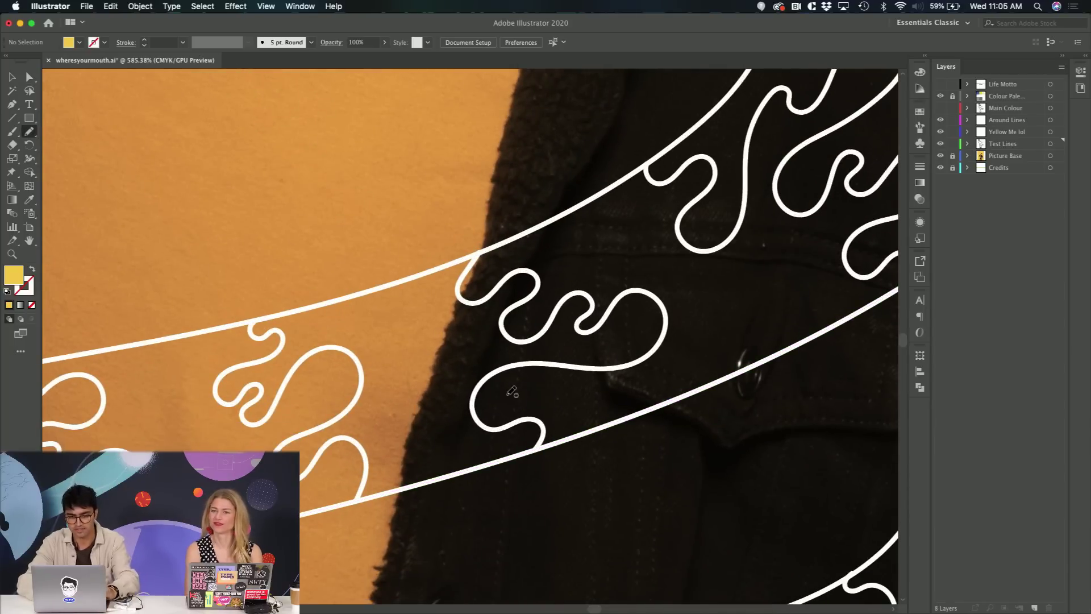
mouse_move(396, 282)
left_mouse_down()
mouse_move(399, 328)
mouse_move(458, 378)
mouse_move(419, 421)
mouse_move(417, 453)
mouse_move(471, 474)
left_mouse_up()
- Give the wavy line a white stroke with no fill, and deselect it
scroll(471, 472, "up", 2)
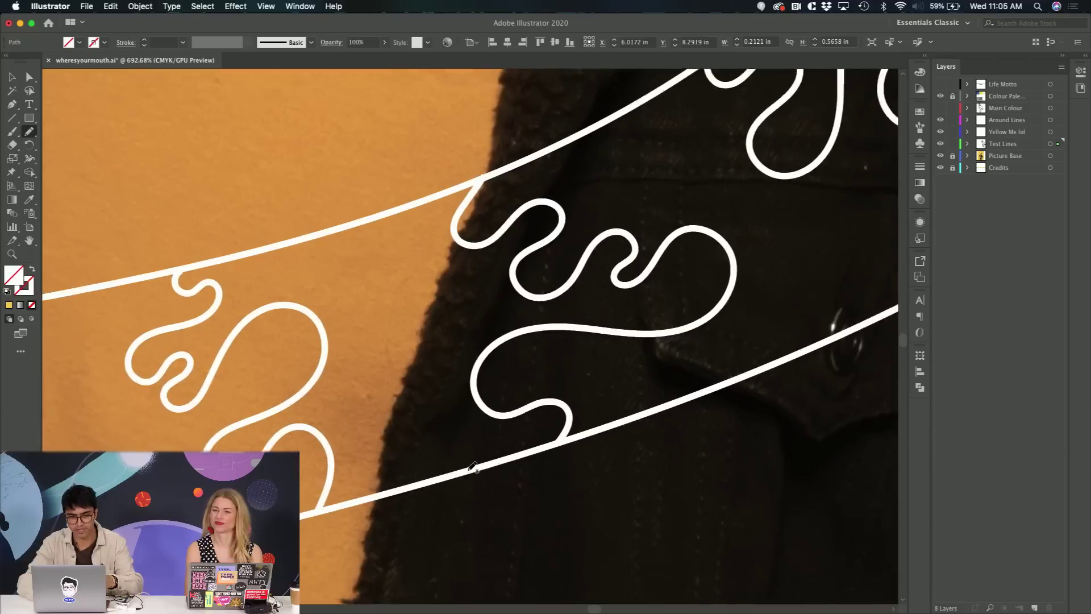
scroll(472, 466, "up", 2)
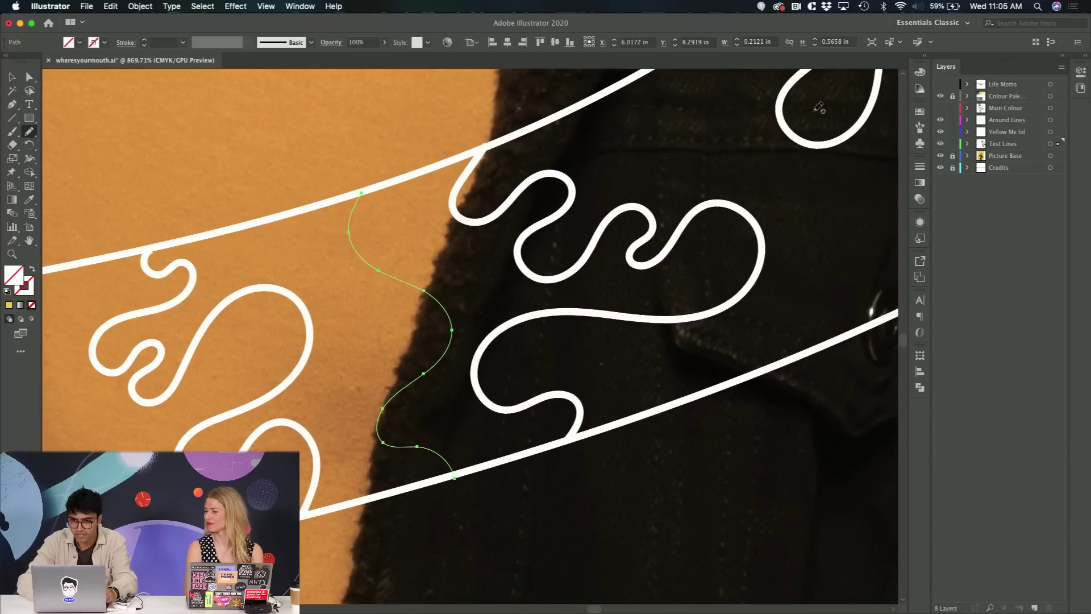
left_click(920, 73)
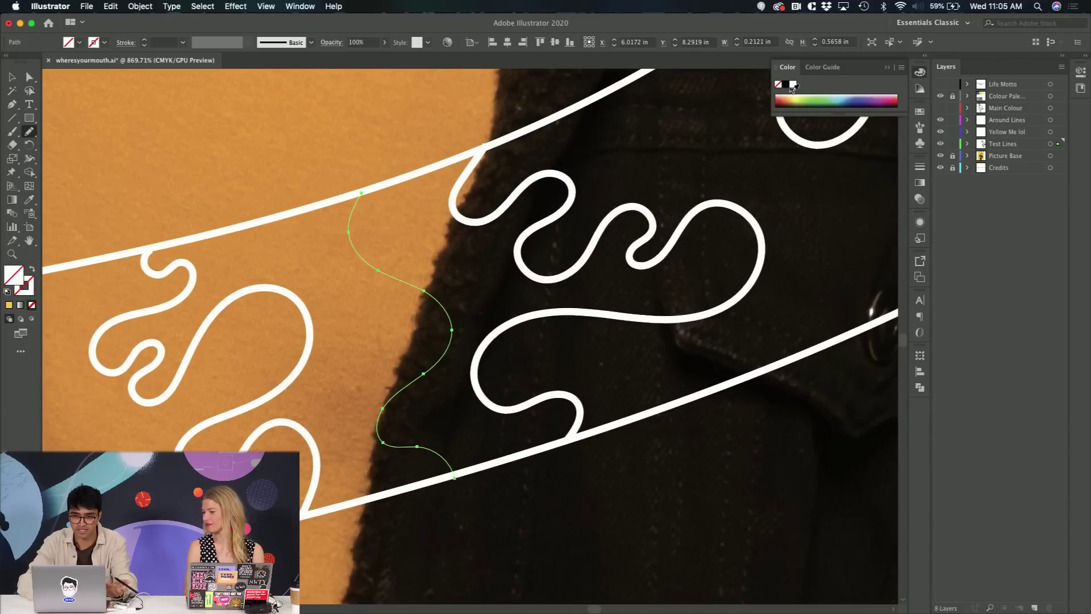
left_click(792, 84)
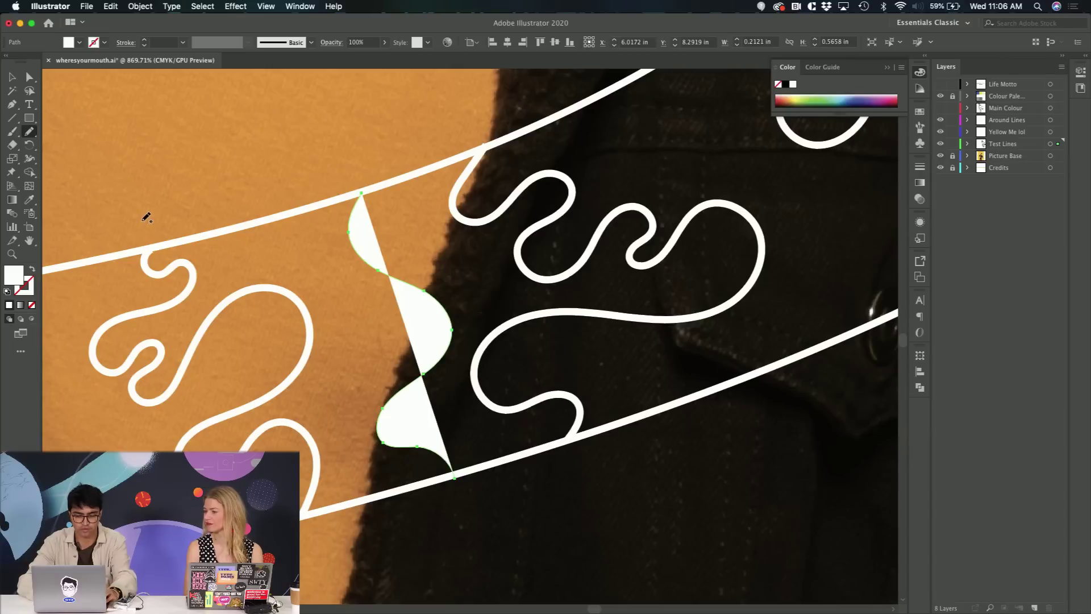
left_click(31, 273)
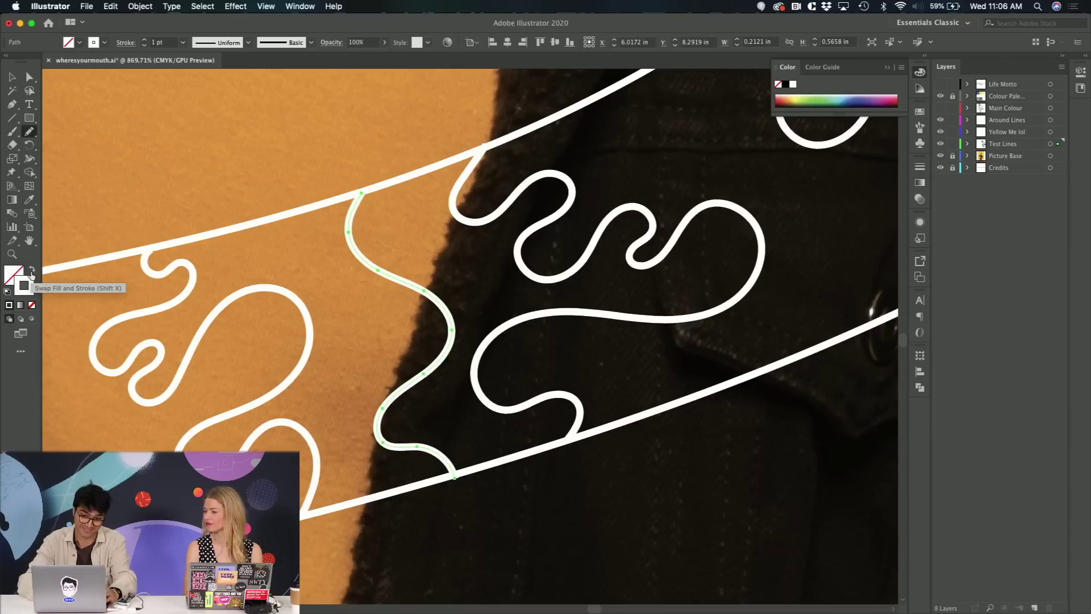
left_click(888, 68)
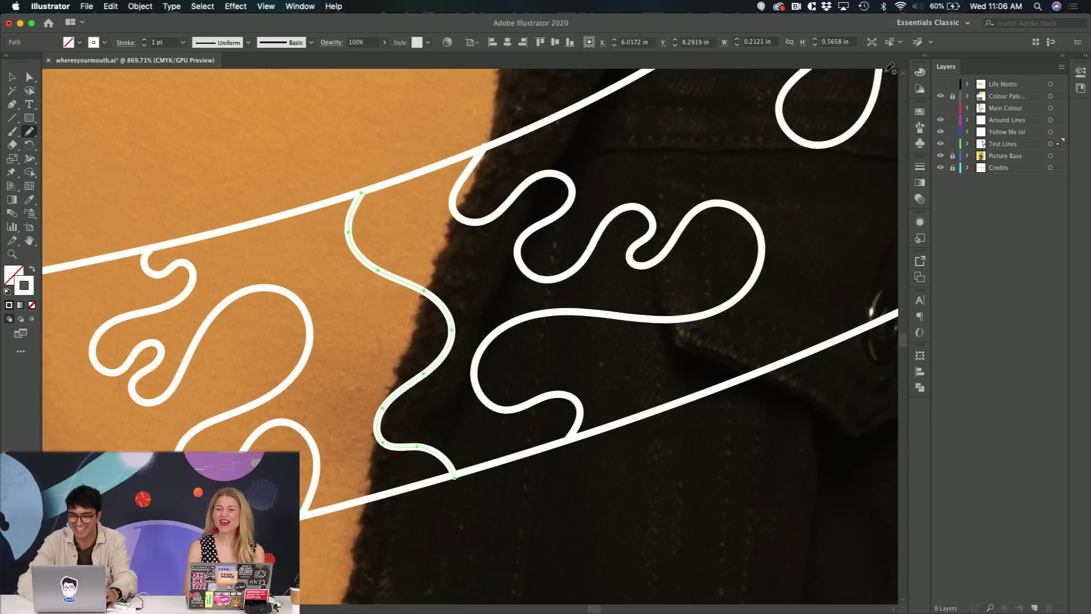
scroll(549, 293, "down", 10)
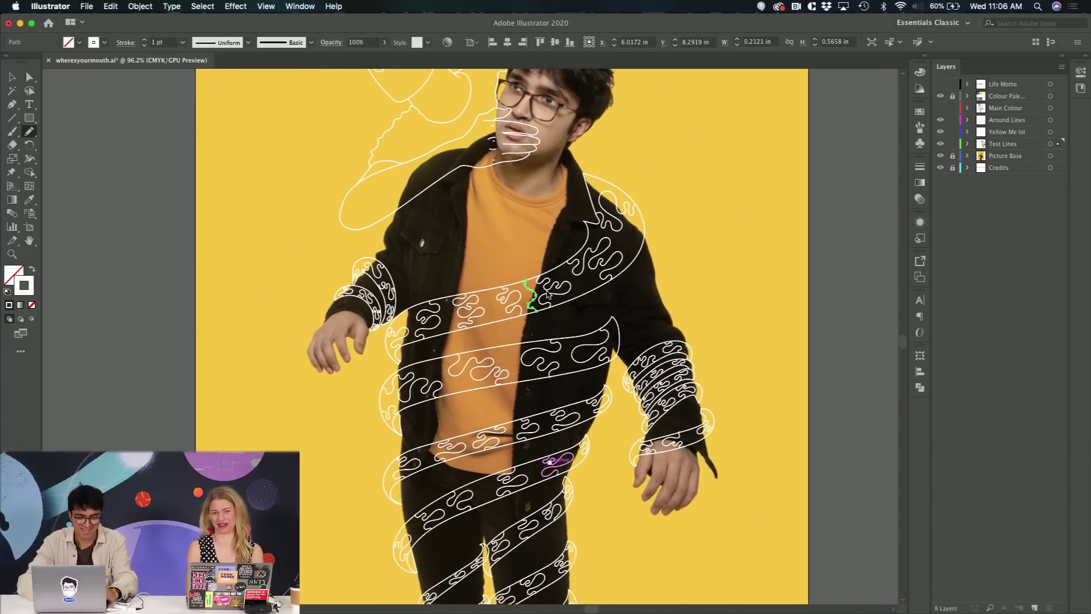
key("super+shift+a")
key("v")
- Examine the full portrait artboard and the white figure outline beside the man's head
scroll(699, 358, "down", 5)
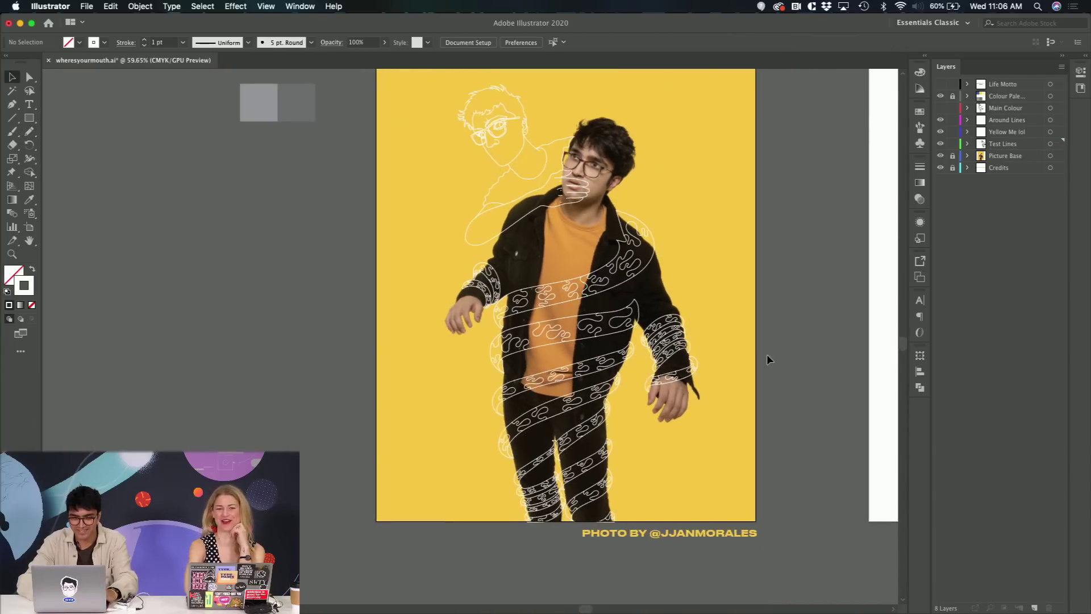
scroll(499, 209, "up", 2)
scroll(499, 209, "up", 5)
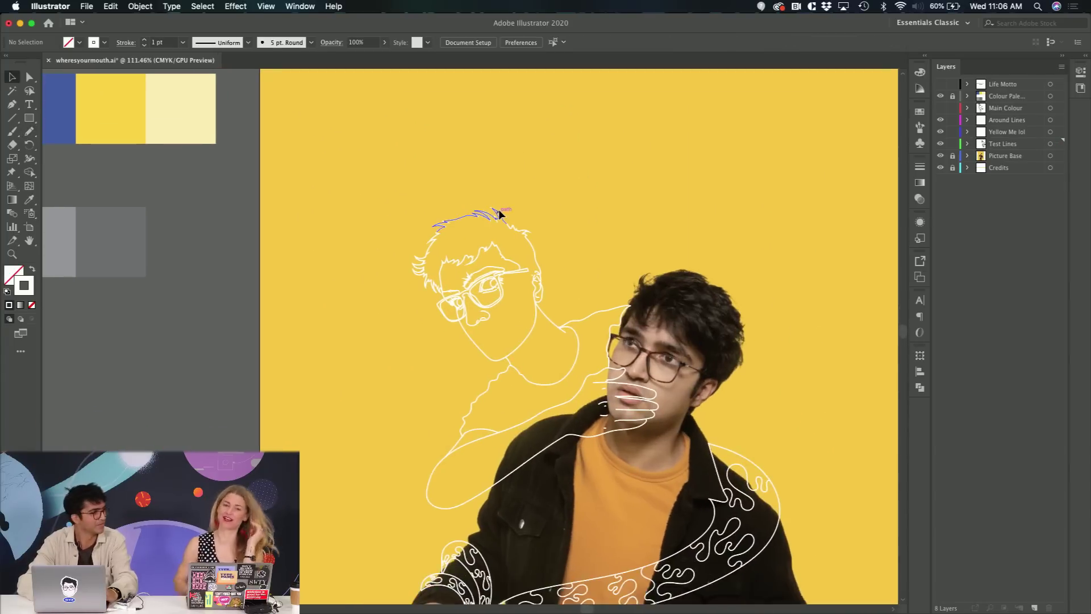
scroll(499, 209, "up", 2)
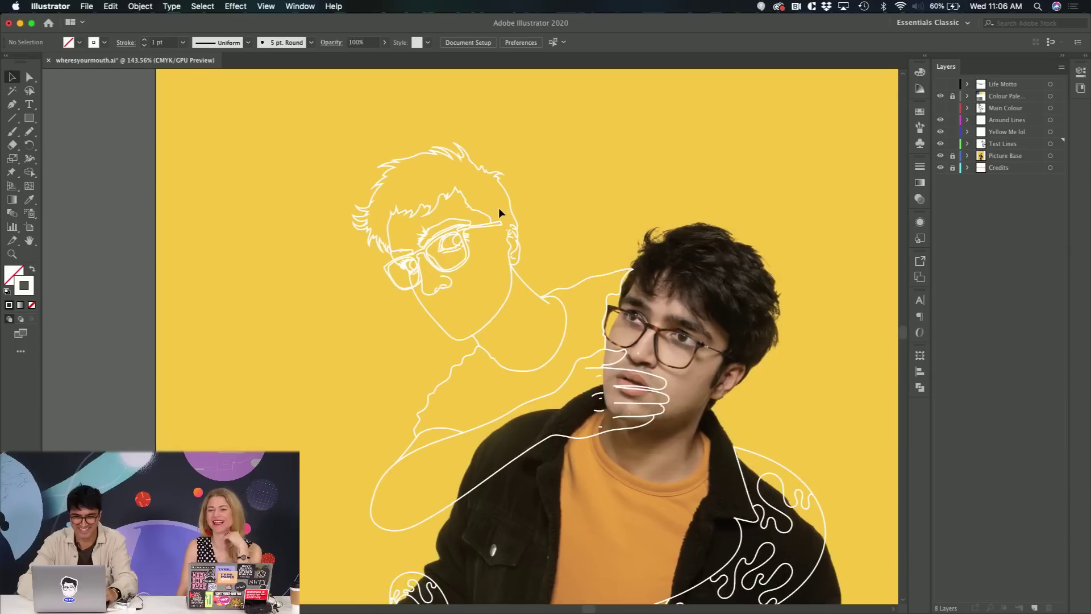
right_click(499, 211)
left_click(286, 163)
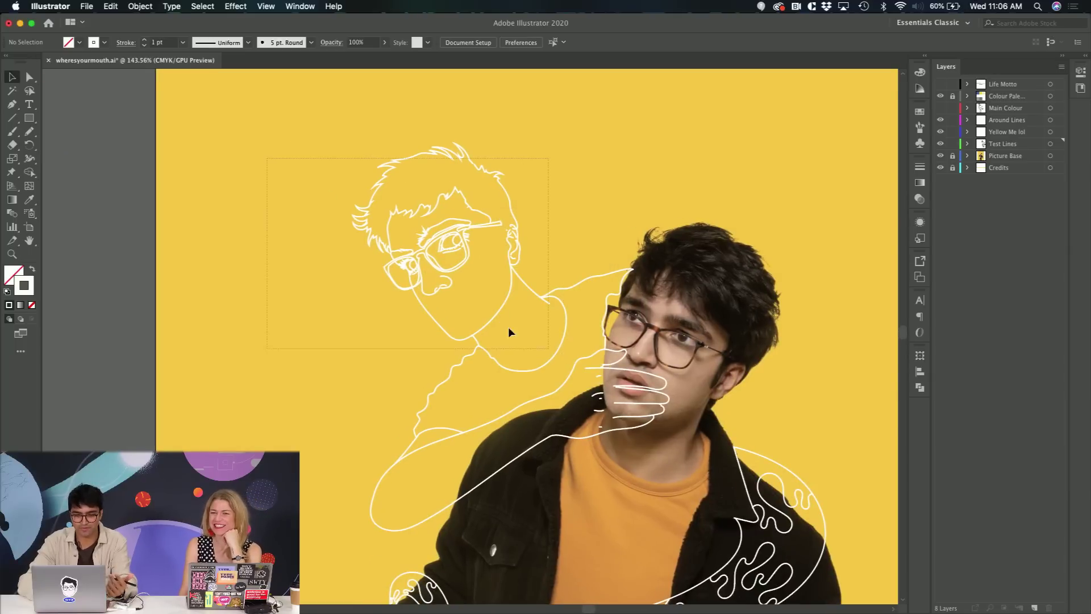
- Compare the blue, yellow and cream palette swatches with the figure outline on the portrait
scroll(238, 248, "down", 1)
scroll(238, 249, "down", 3)
scroll(135, 185, "left", 2)
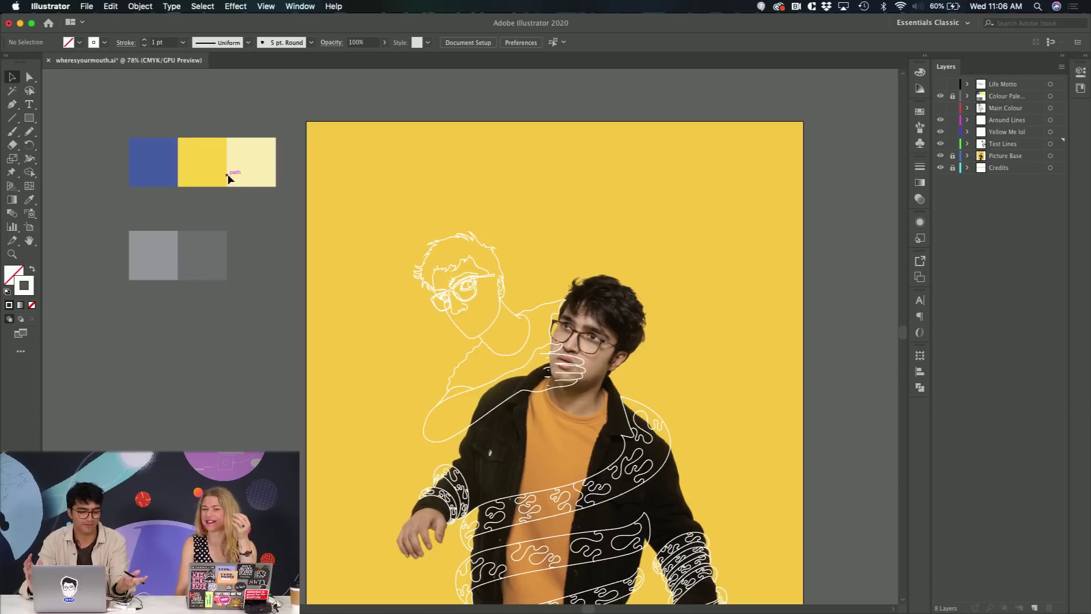
scroll(228, 179, "down", 3)
scroll(228, 179, "right", 2)
scroll(228, 174, "up", 3)
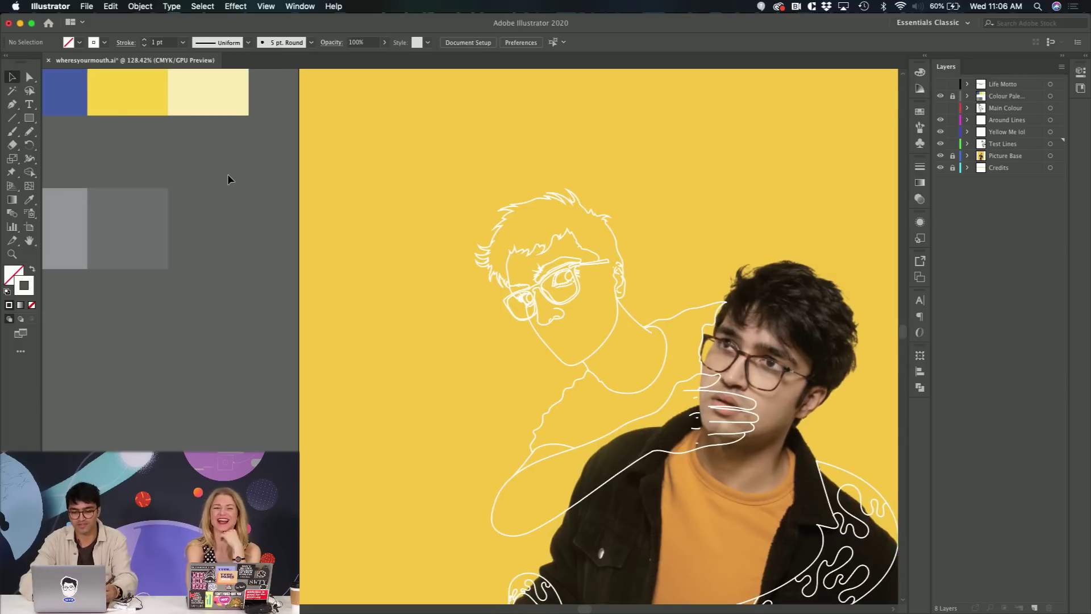
scroll(228, 174, "right", 5)
scroll(362, 236, "up", 2)
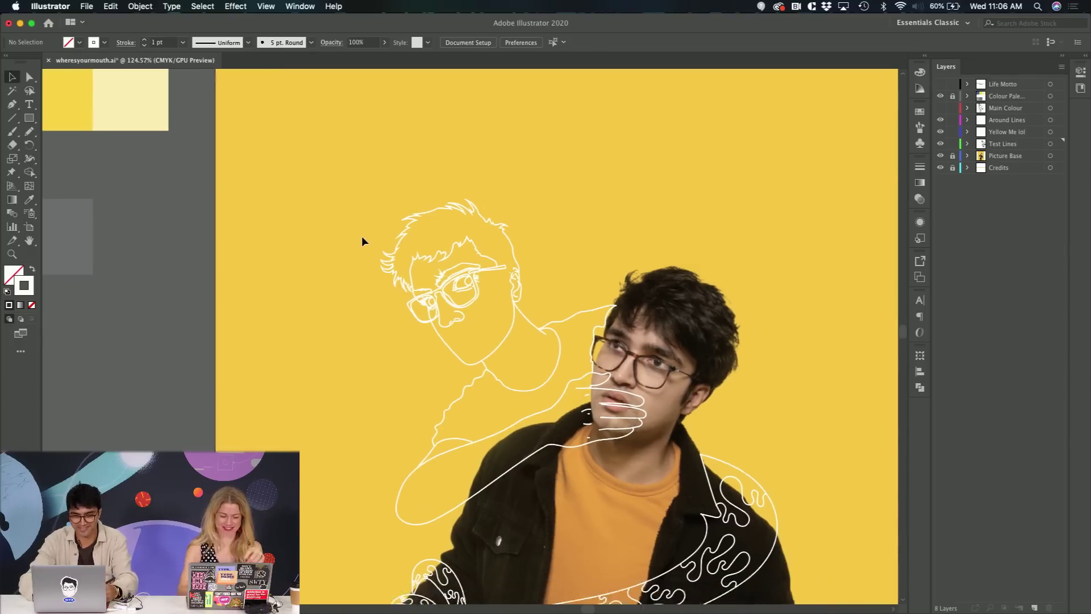
left_click_drag(299, 201, 656, 502)
key("k")
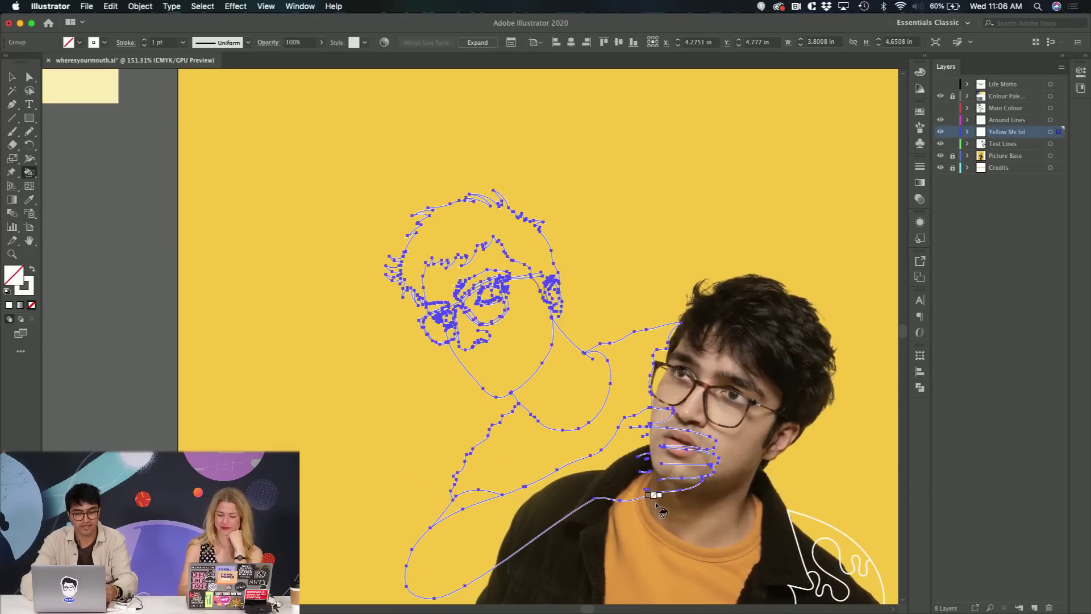
scroll(642, 330, "left", 3)
scroll(643, 329, "up", 2)
scroll(650, 344, "down", 2)
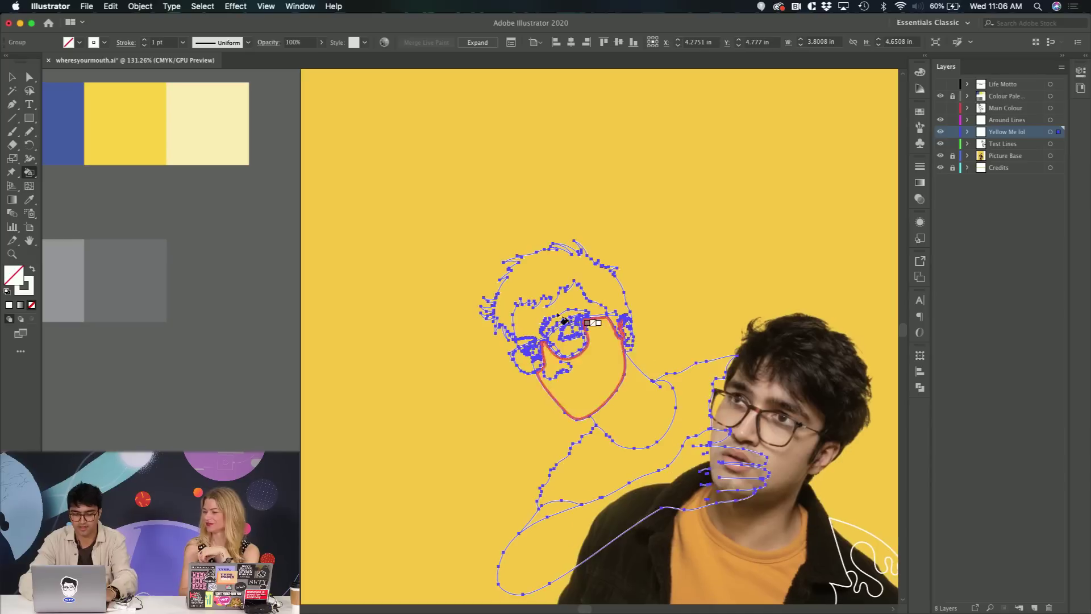
key("super+shift+a")
- Sample the blue palette swatch, and select the figure outline for painting with the Live Paint Bucket
key("i")
left_click(78, 142)
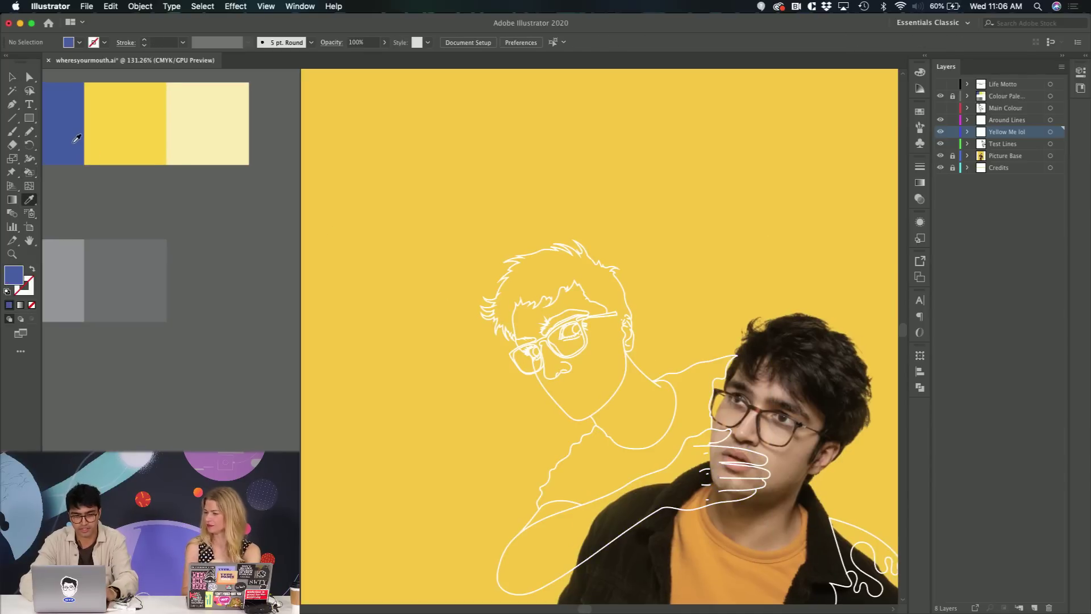
key("v")
left_click(578, 357)
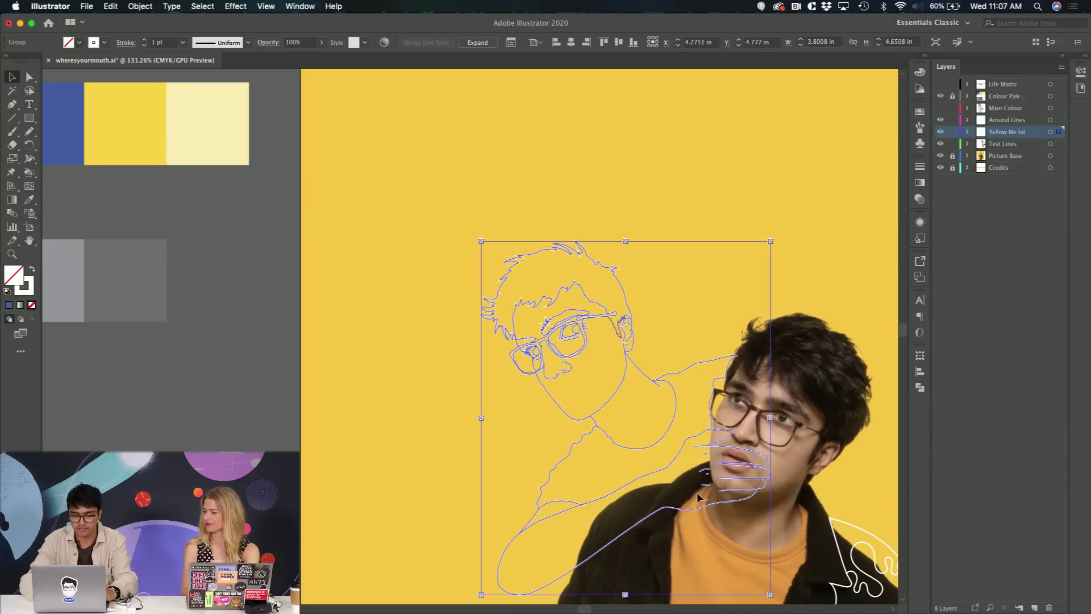
key("k")
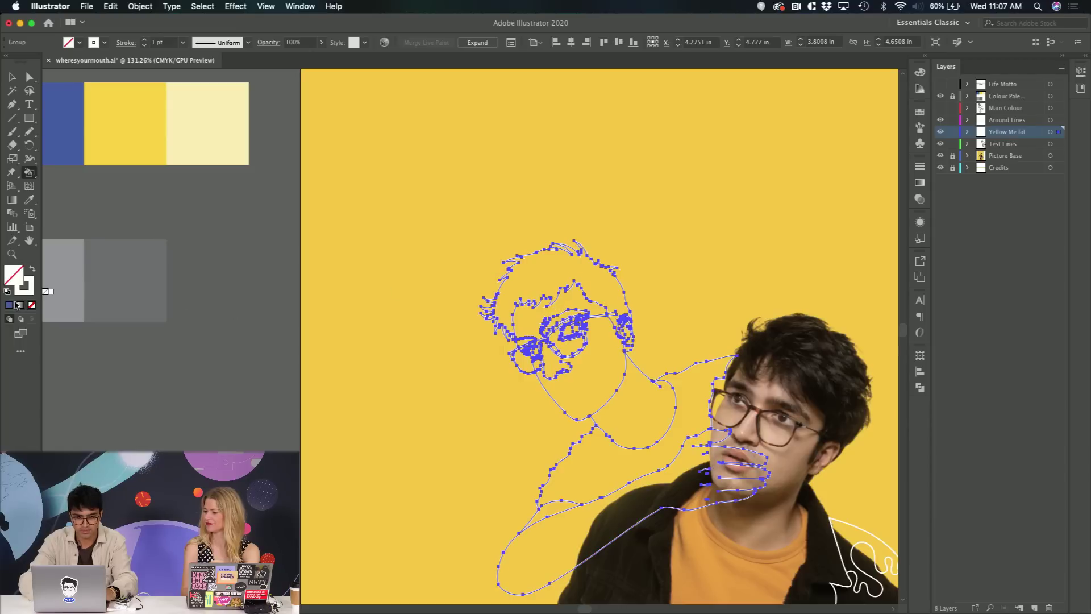
- Try filling the whole figure with the sampled blue, and clear the fill again
left_click(9, 305)
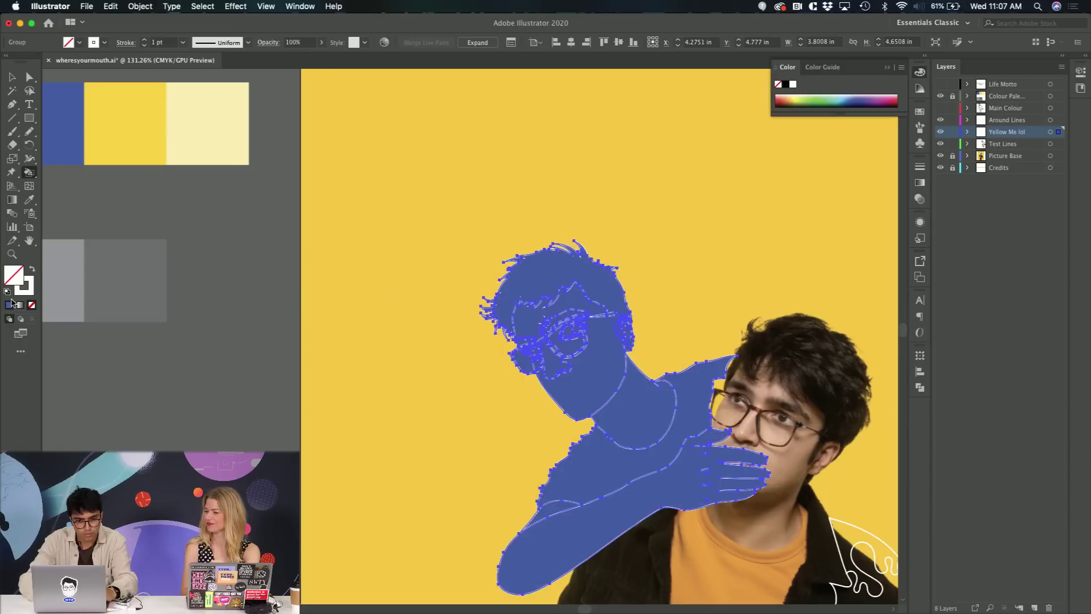
left_click(31, 304)
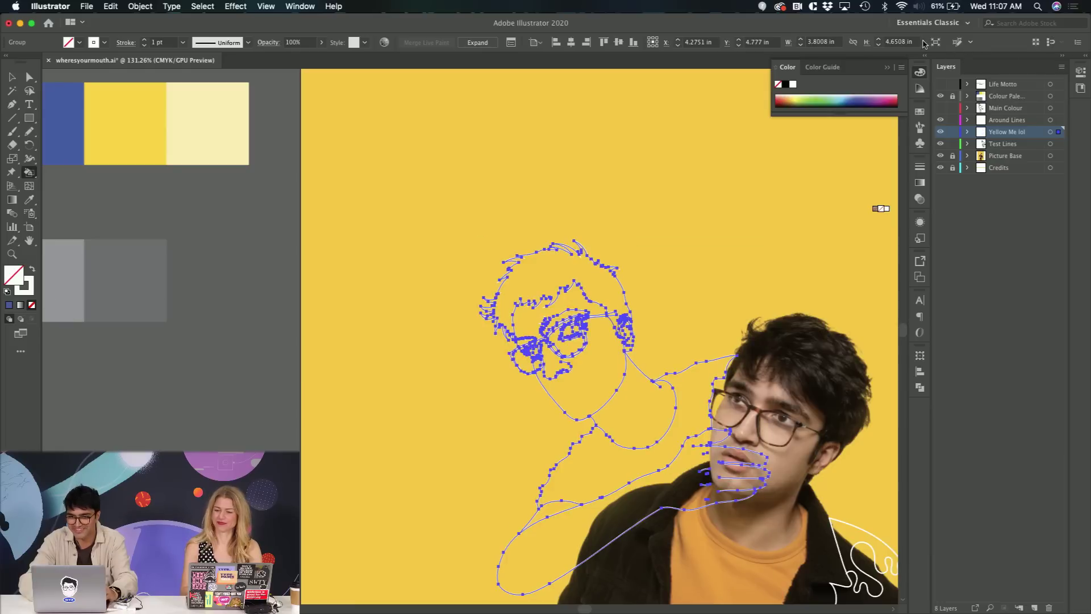
- Switch to the Painting workspace and Live Paint the figure's hair, eyebrows and pupils with the blue shade from the colour guide
left_click(959, 28)
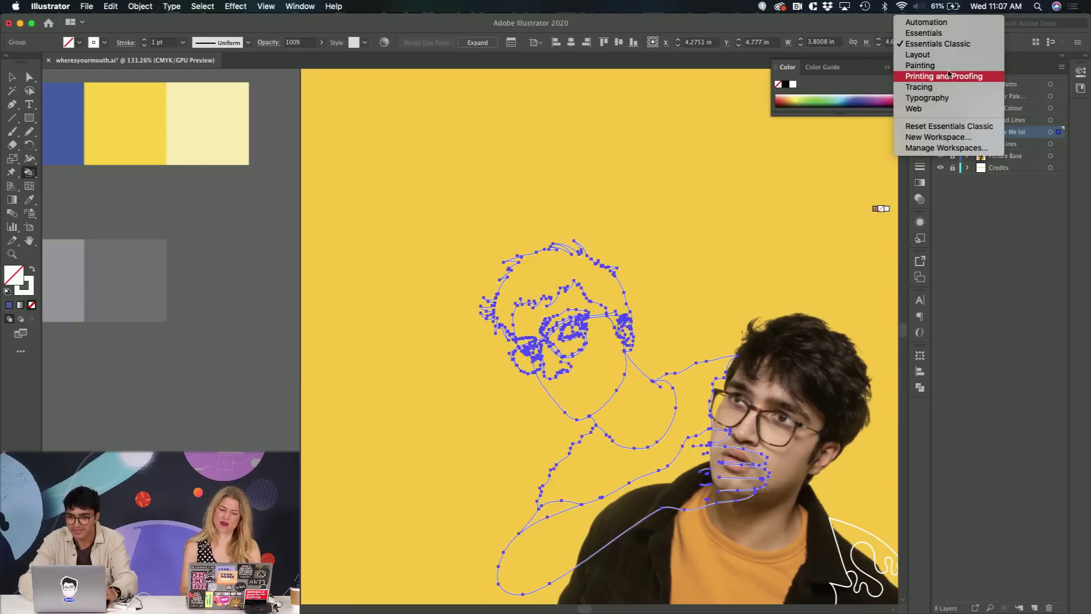
left_click(948, 54)
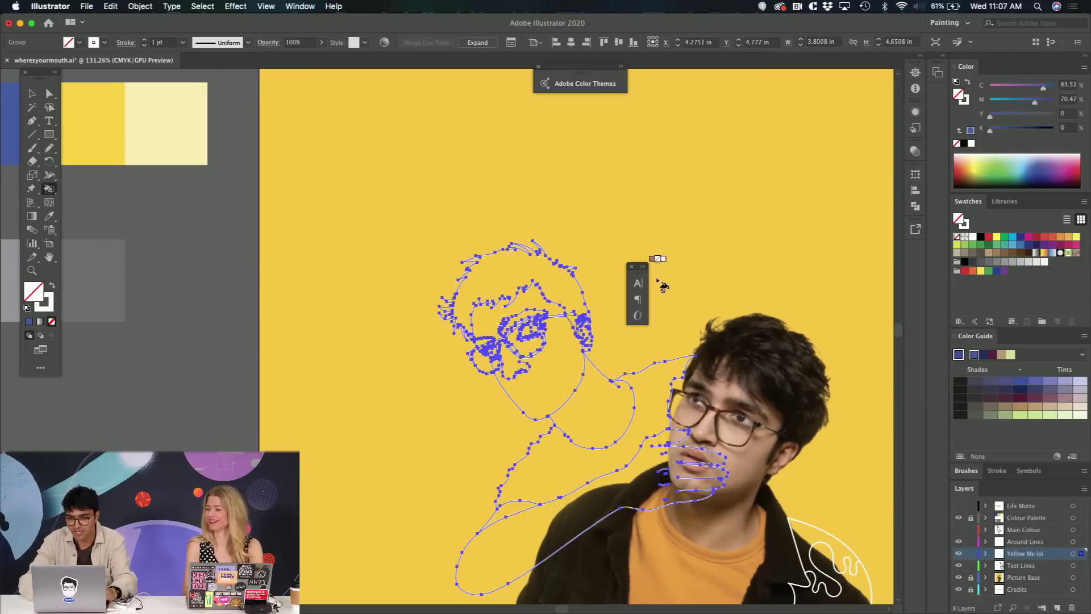
scroll(715, 383, "up", 5)
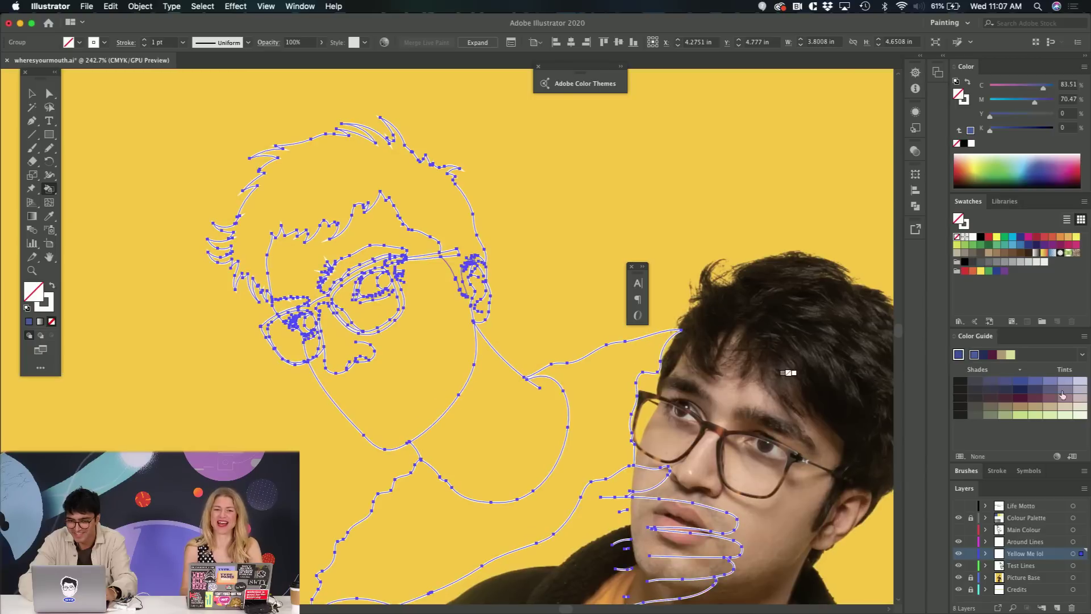
left_click(1021, 381)
left_click(381, 182)
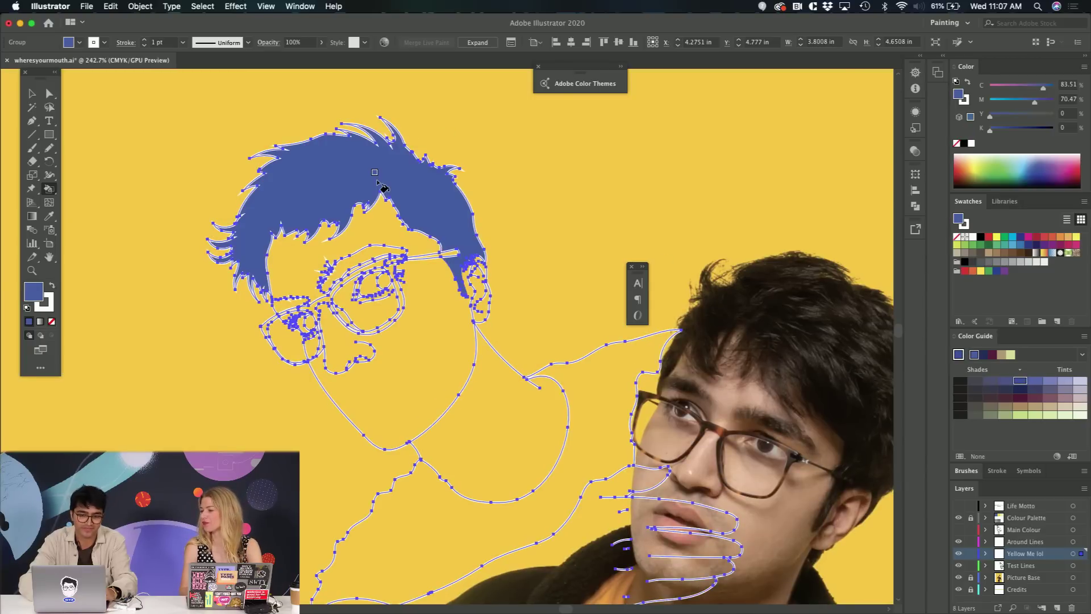
left_click(375, 257)
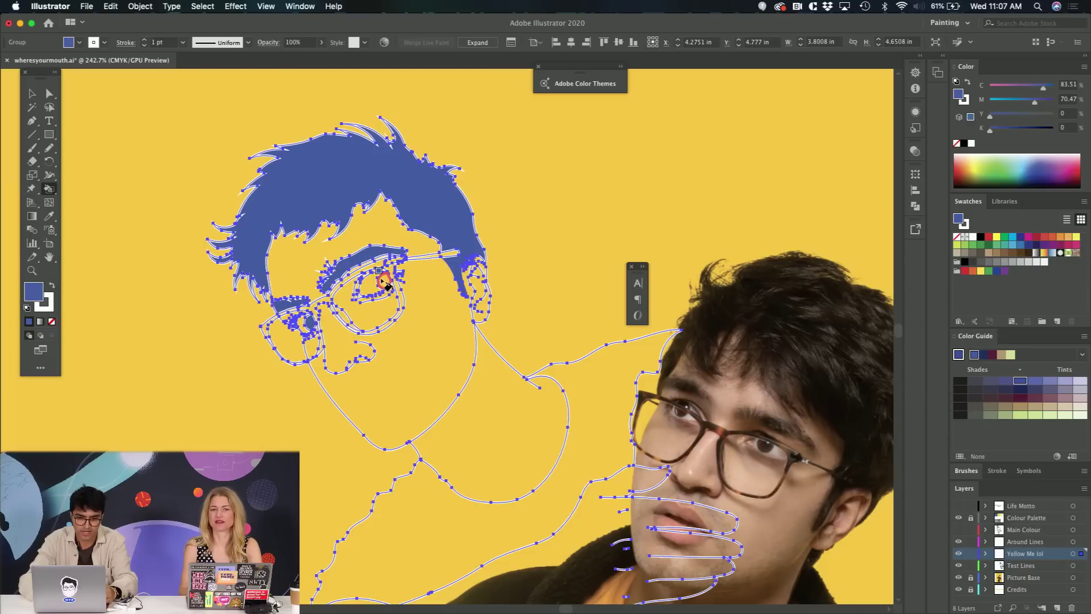
- Deselect the painted figure and close the floating type panel covering the portrait artboard
scroll(418, 292, "down", 6)
key("v")
left_click(514, 216)
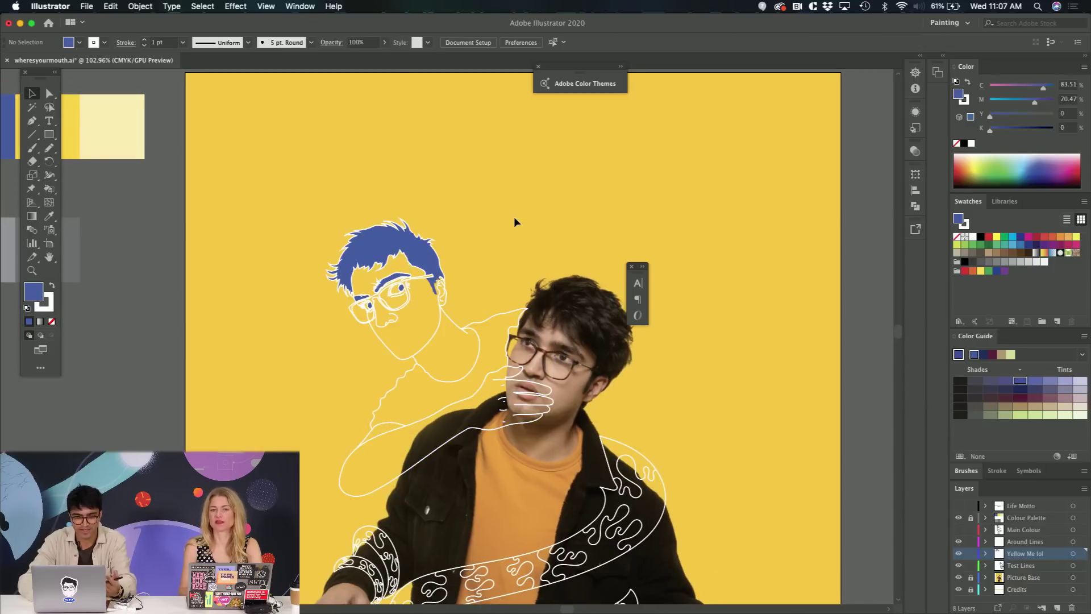
scroll(514, 217, "down", 4)
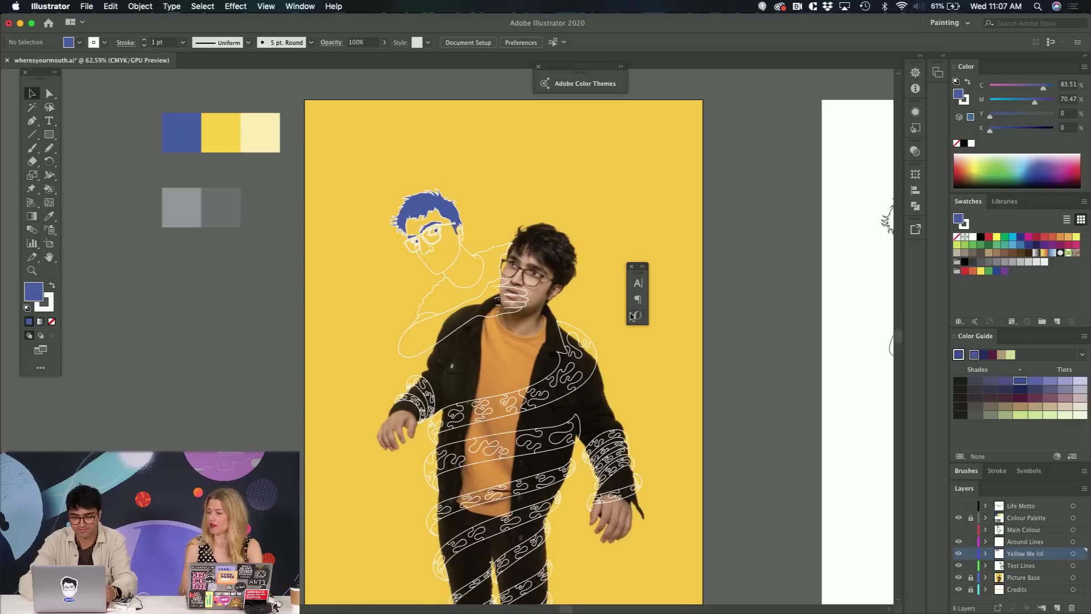
left_click(629, 267)
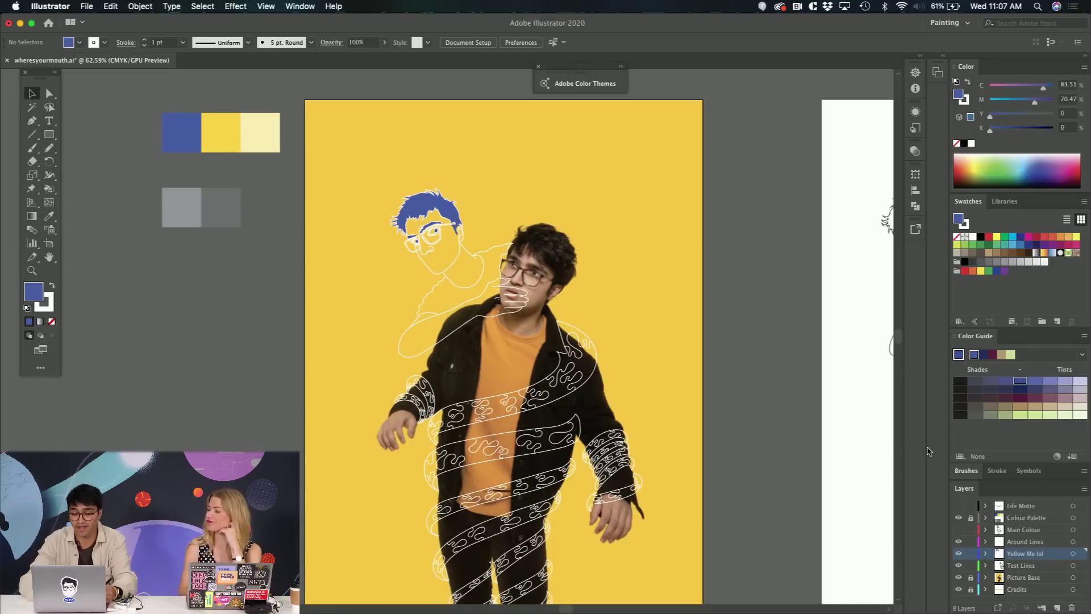
- Show the Main Colour layer, and hide the Around Lines and Yellow Me lol layers
scroll(636, 356, "up", 4)
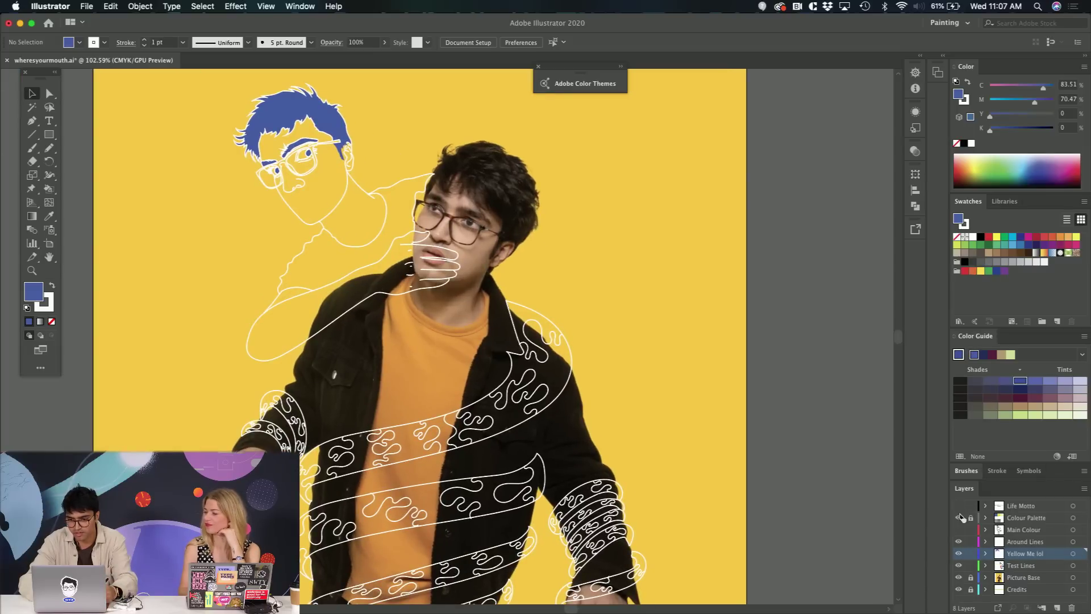
left_click(958, 530)
left_click(958, 541)
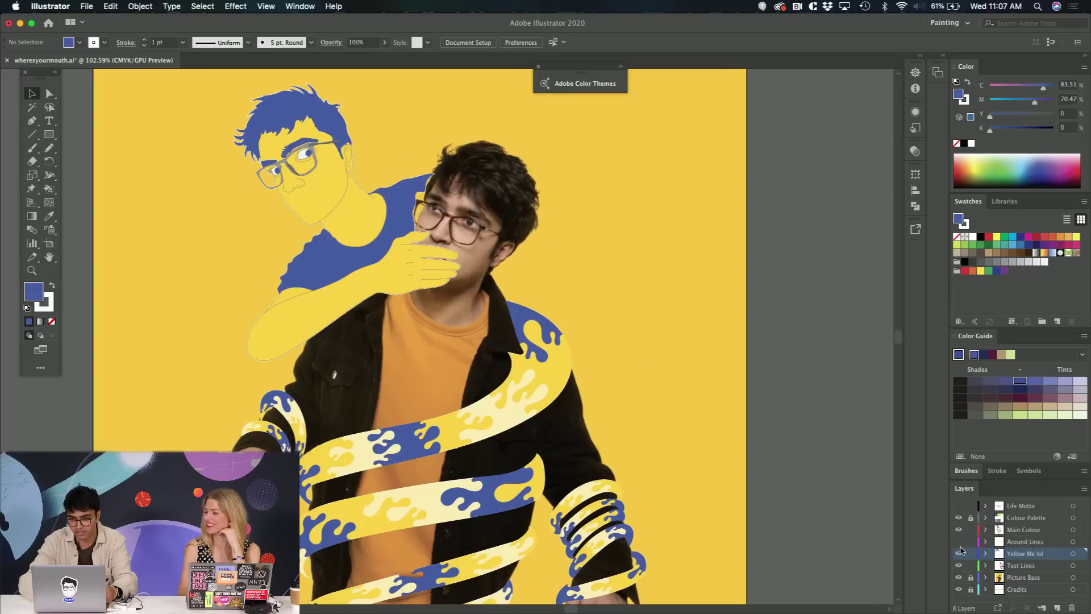
left_click(959, 553)
key("super+minus")
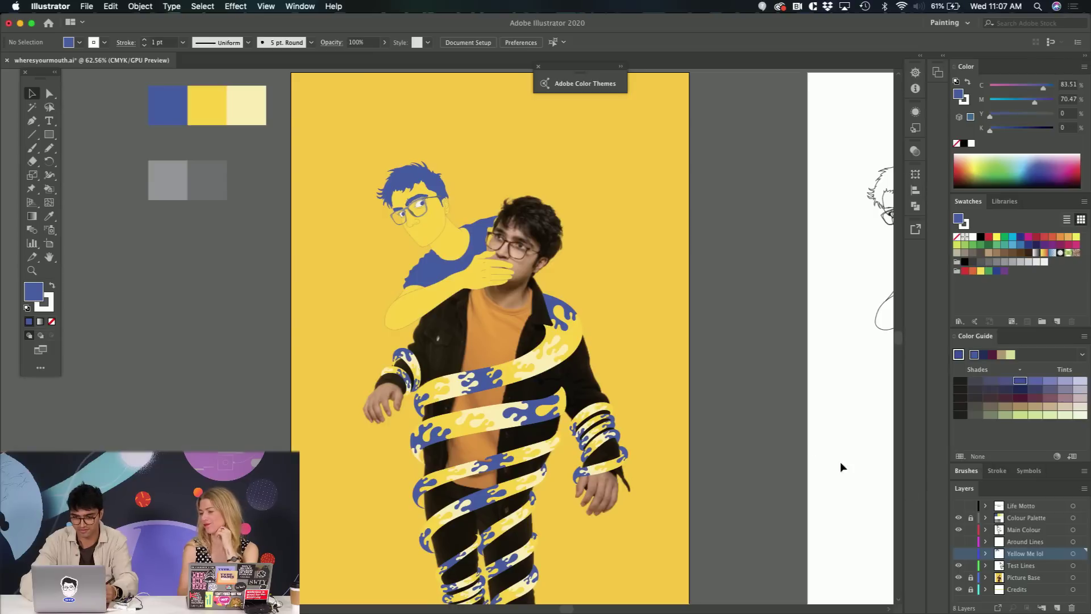
- Toggle the Life Motto layer's visibility on and off repeatedly, leaving it hidden
scroll(791, 429, "up", 1)
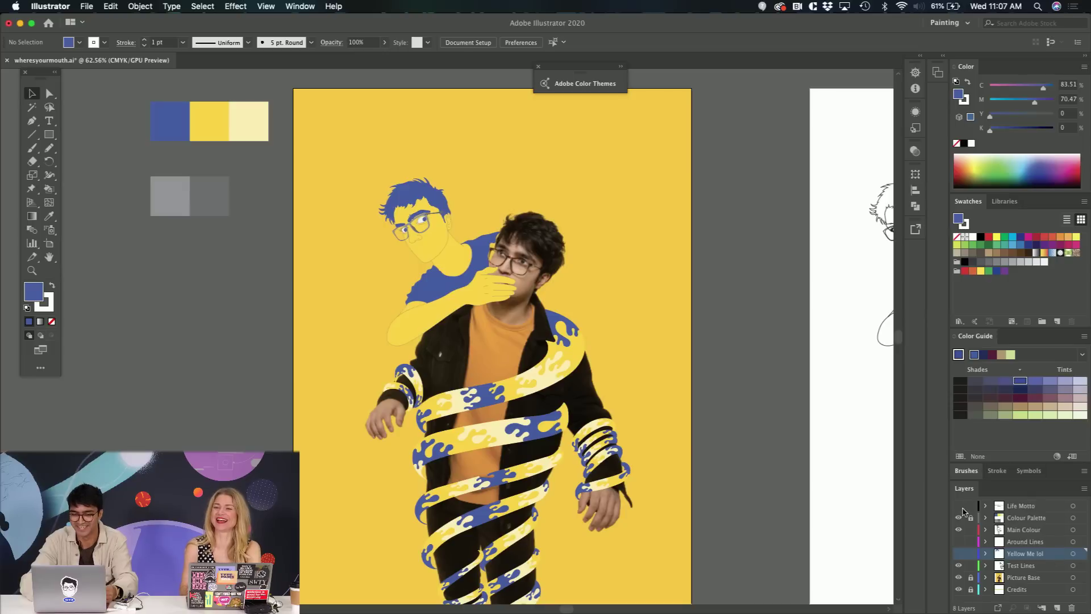
left_click(959, 506)
left_click(959, 507)
double_click(959, 508)
double_click(959, 507)
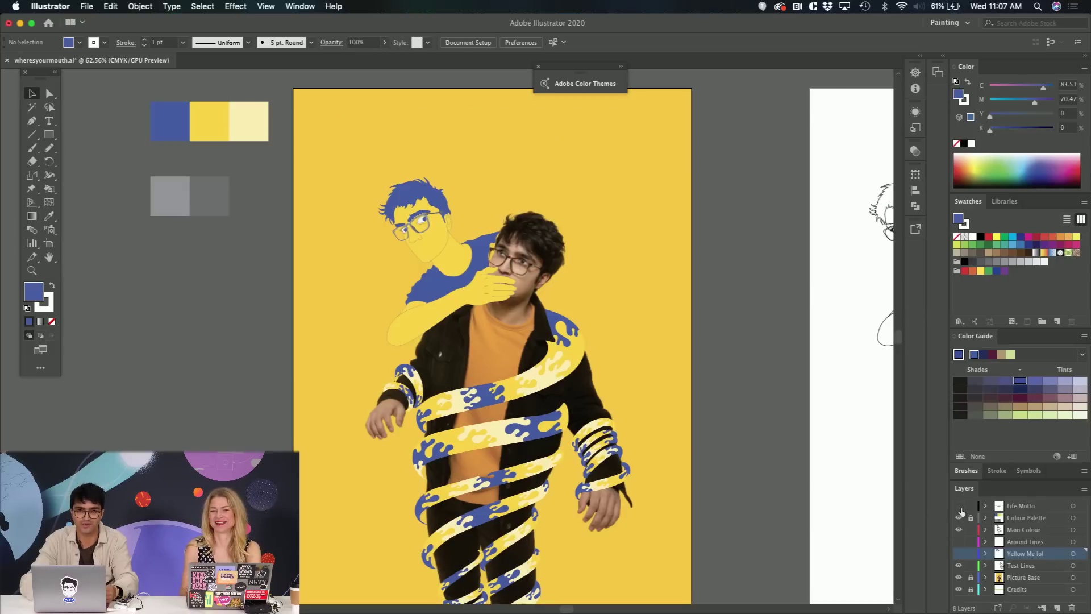
double_click(959, 507)
double_click(959, 508)
left_click(960, 508)
left_click(959, 507)
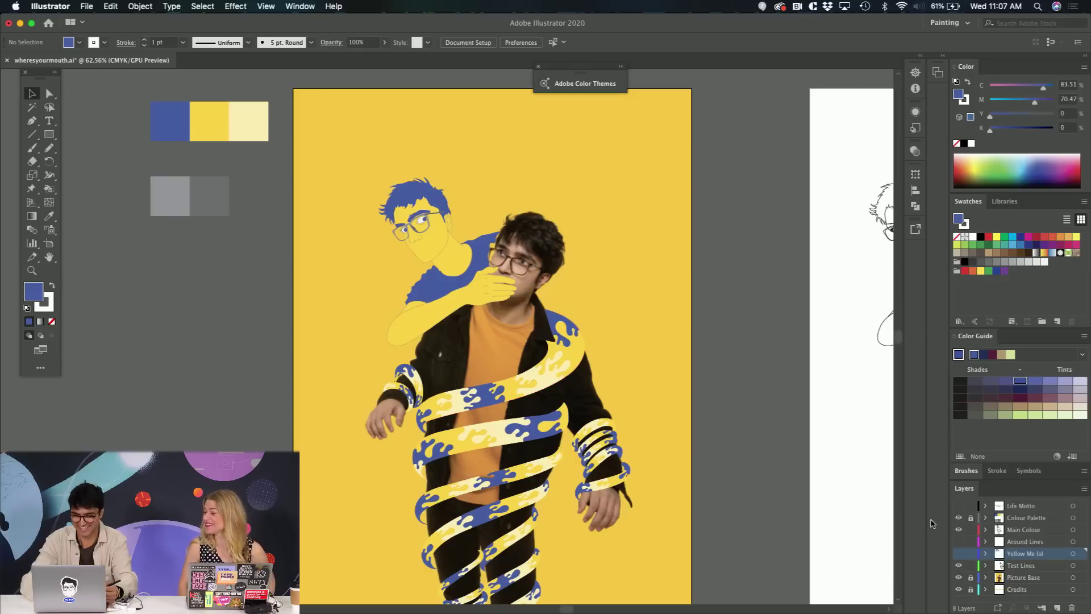
- Examine the coloured artwork, selecting the illustrated figure's group on the Main Colour layer and deselecting it
scroll(563, 372, "up", 4)
scroll(565, 372, "down", 3)
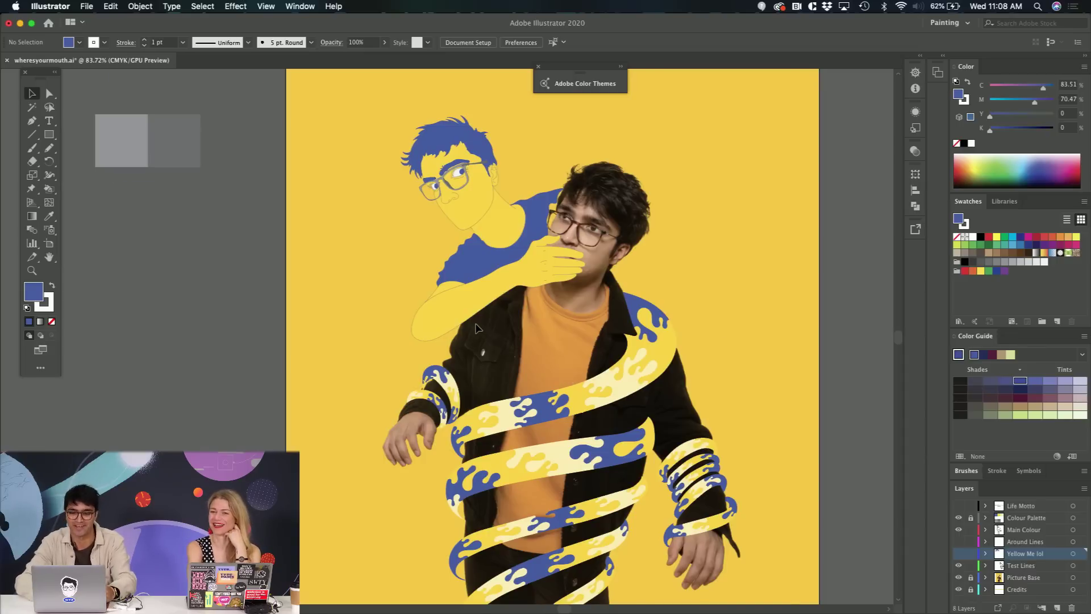
scroll(476, 325, "down", 3)
scroll(476, 326, "up", 1)
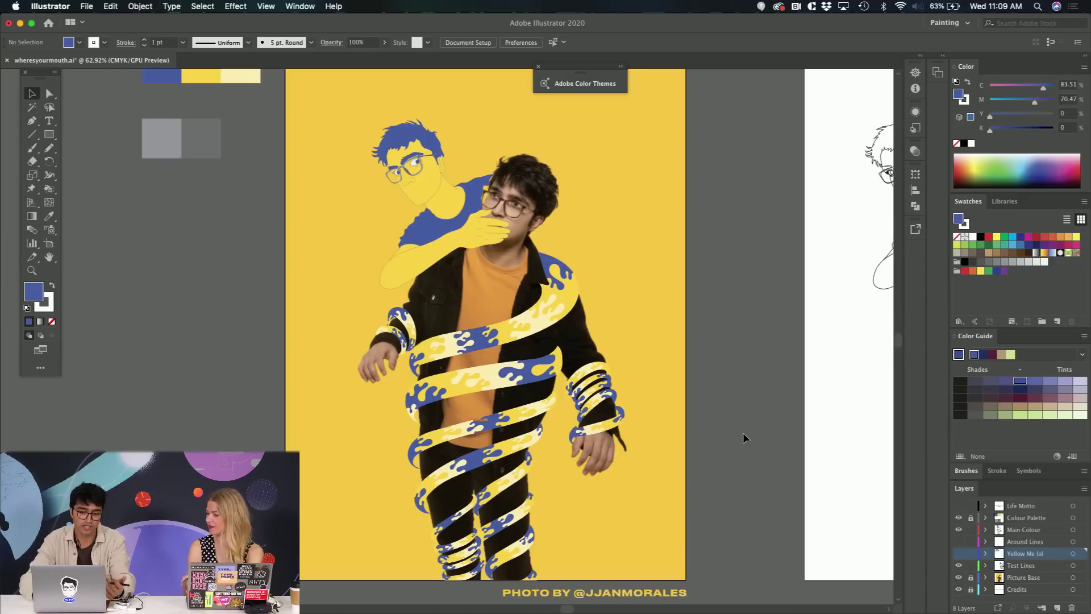
left_click(422, 192)
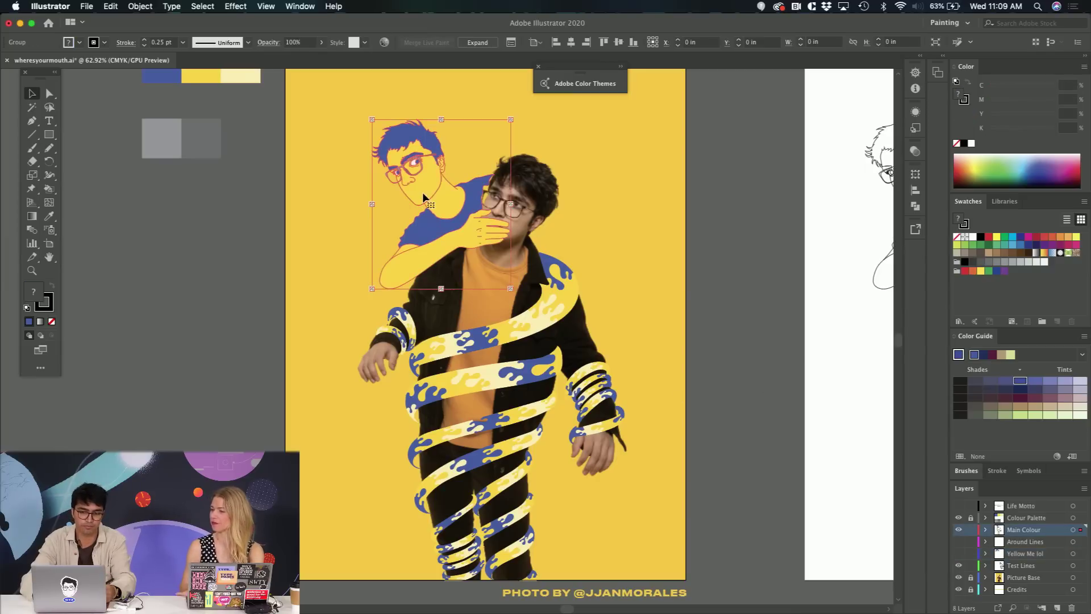
left_click(653, 274)
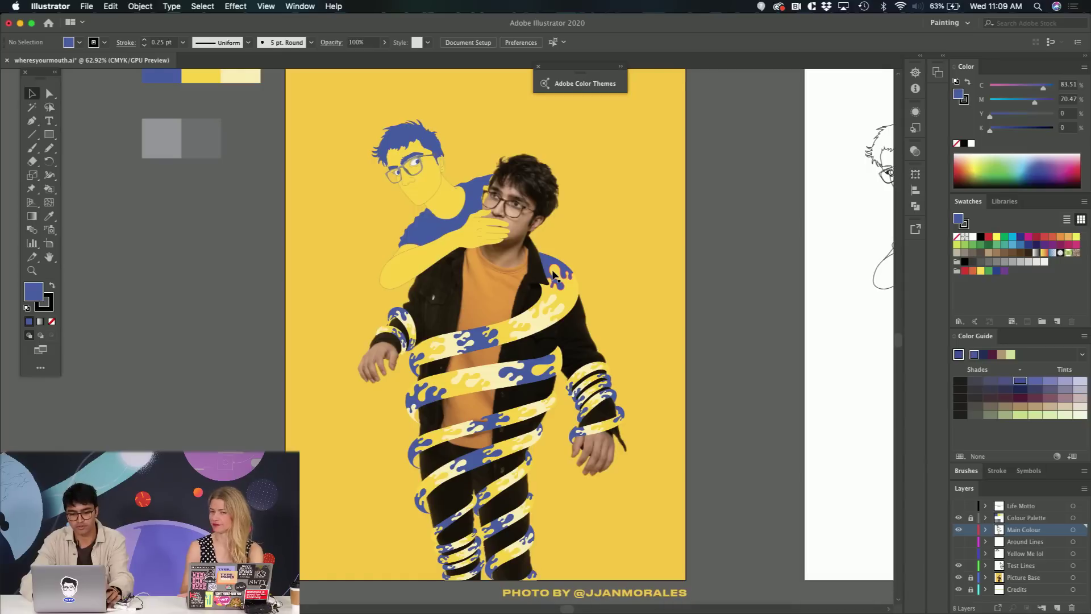
- Switch to Photoshop, bring up the wheresyourmouth wip.psd document and select its Live Shadows layer
key("super+Tab")
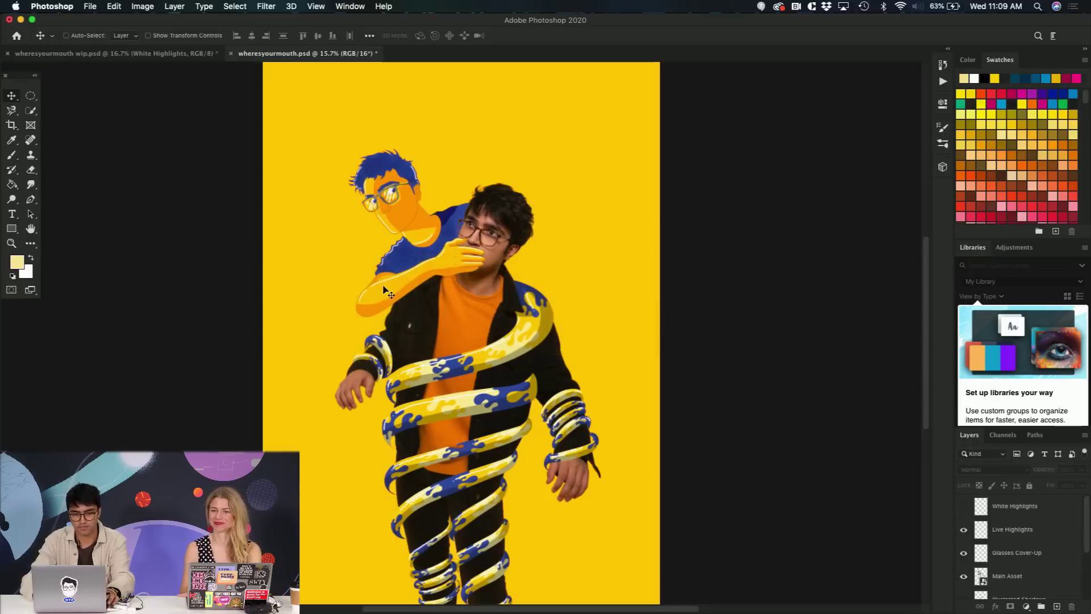
left_click(132, 54)
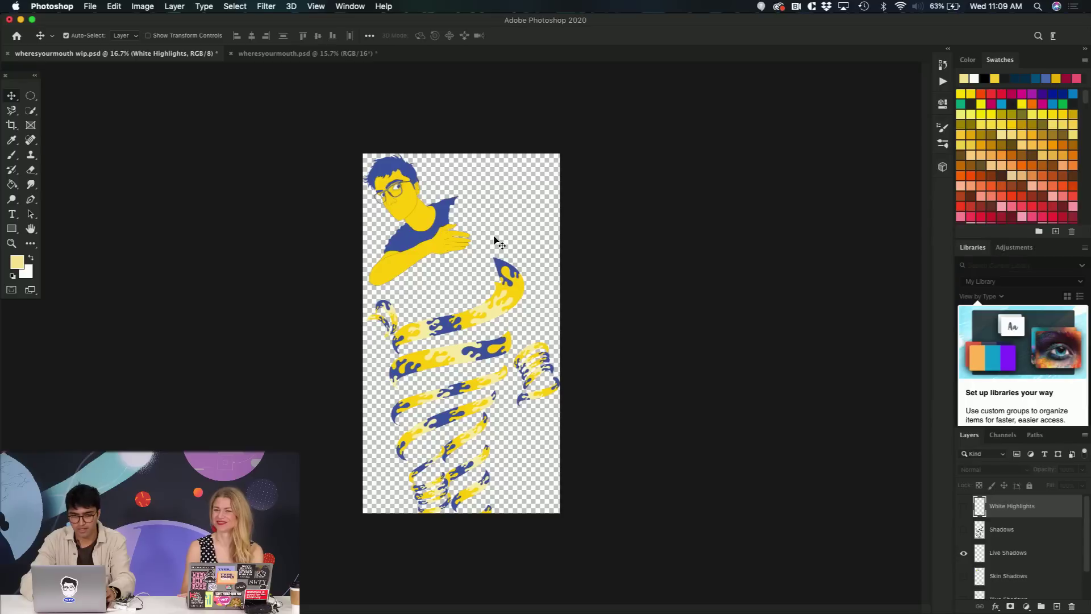
key("super+equal")
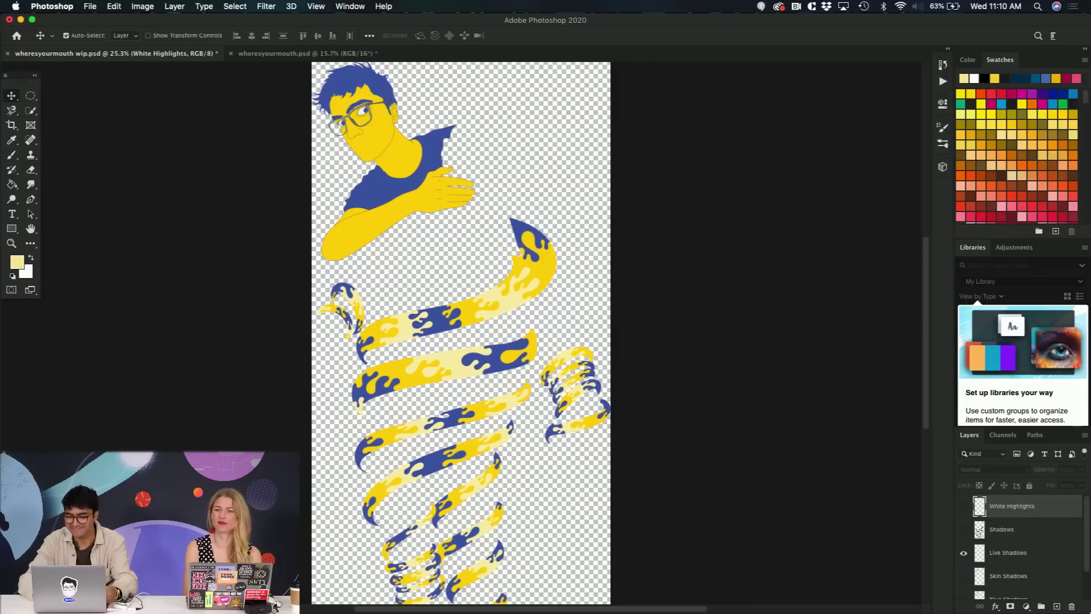
scroll(1045, 547, "down", 2)
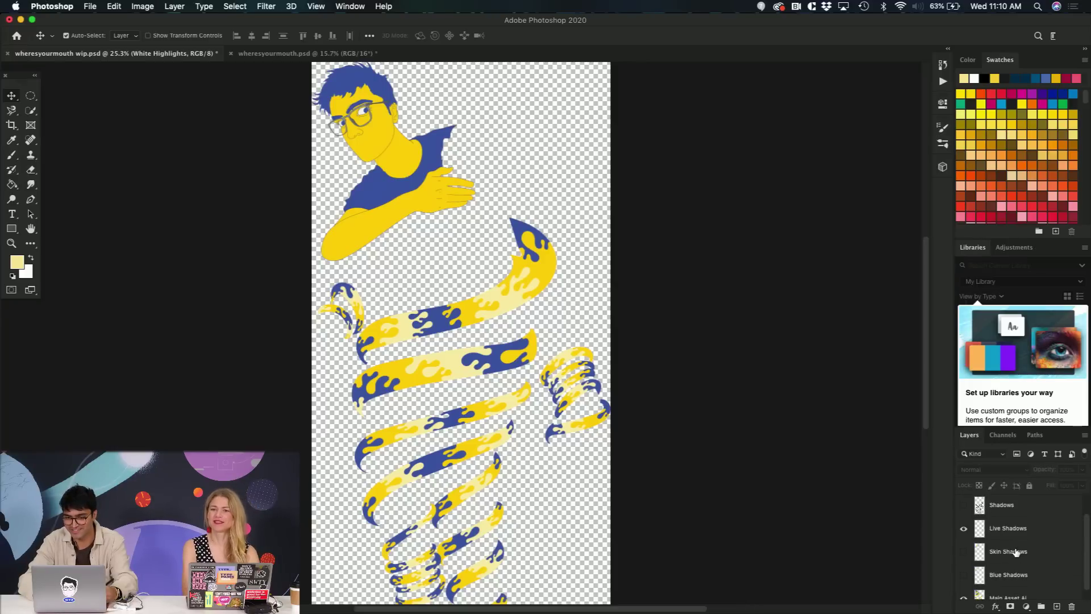
left_click(1015, 529)
scroll(489, 308, "up", 1)
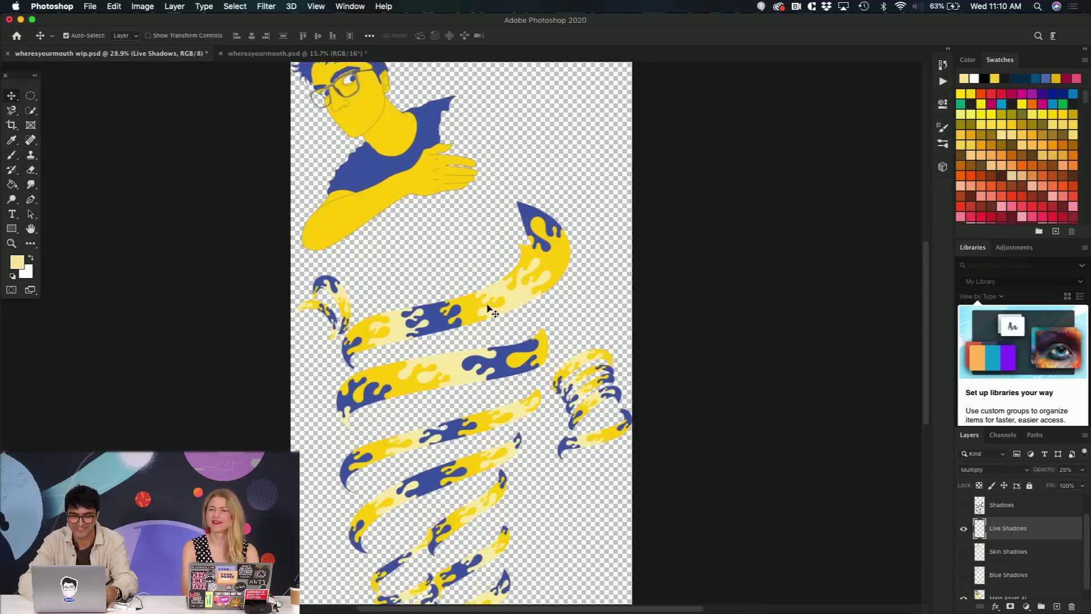
scroll(489, 308, "up", 2)
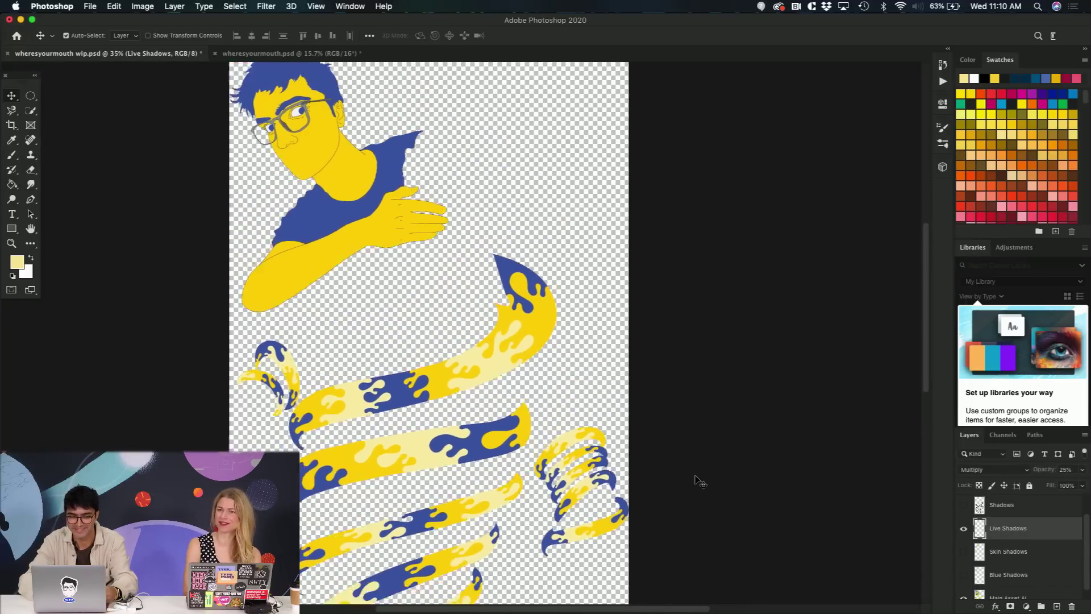
scroll(700, 481, "down", 2)
scroll(700, 481, "up", 2)
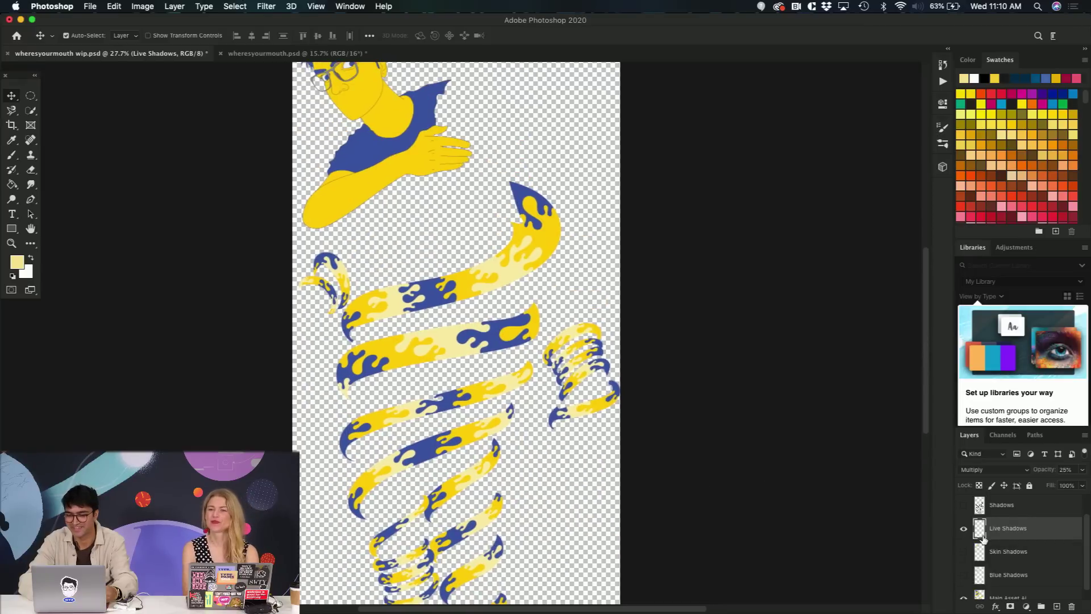
- Select the spiral bands on the Main Asset Ai layer with the Quick Selection tool
scroll(983, 540, "down", 1)
left_click(1016, 592)
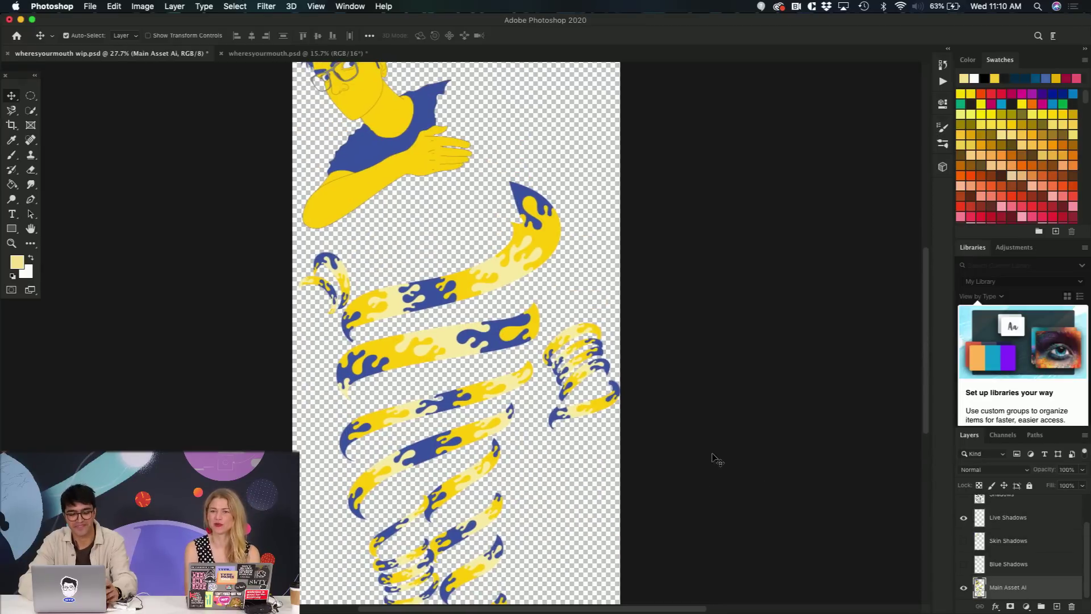
key("w")
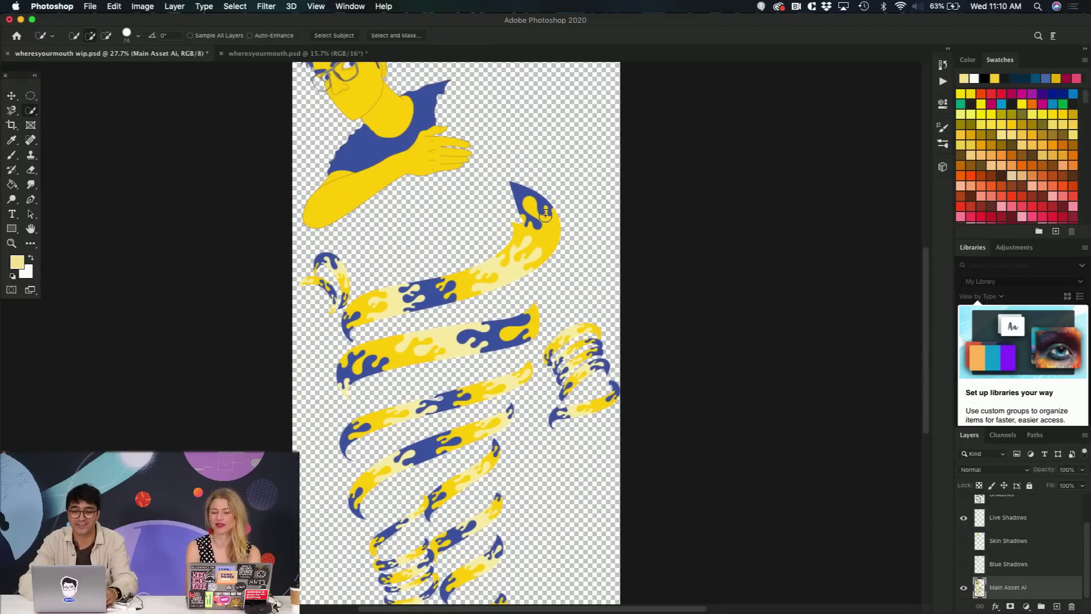
mouse_move(541, 223)
left_mouse_down()
mouse_move(510, 293)
mouse_move(434, 310)
mouse_move(292, 288)
mouse_move(333, 274)
mouse_move(390, 344)
mouse_move(495, 400)
mouse_move(586, 395)
mouse_move(594, 350)
mouse_move(576, 338)
mouse_move(563, 358)
mouse_move(603, 336)
mouse_move(591, 329)
mouse_move(591, 393)
mouse_move(580, 401)
mouse_move(334, 438)
mouse_move(499, 428)
mouse_move(492, 503)
mouse_move(445, 505)
mouse_move(476, 565)
mouse_move(458, 547)
mouse_move(395, 541)
mouse_move(417, 579)
mouse_move(462, 540)
mouse_move(407, 552)
mouse_move(412, 575)
mouse_move(443, 594)
mouse_move(399, 558)
mouse_move(439, 583)
mouse_move(380, 596)
mouse_move(423, 597)
mouse_move(376, 562)
mouse_move(490, 446)
mouse_move(571, 422)
mouse_move(564, 355)
mouse_move(344, 301)
left_mouse_up()
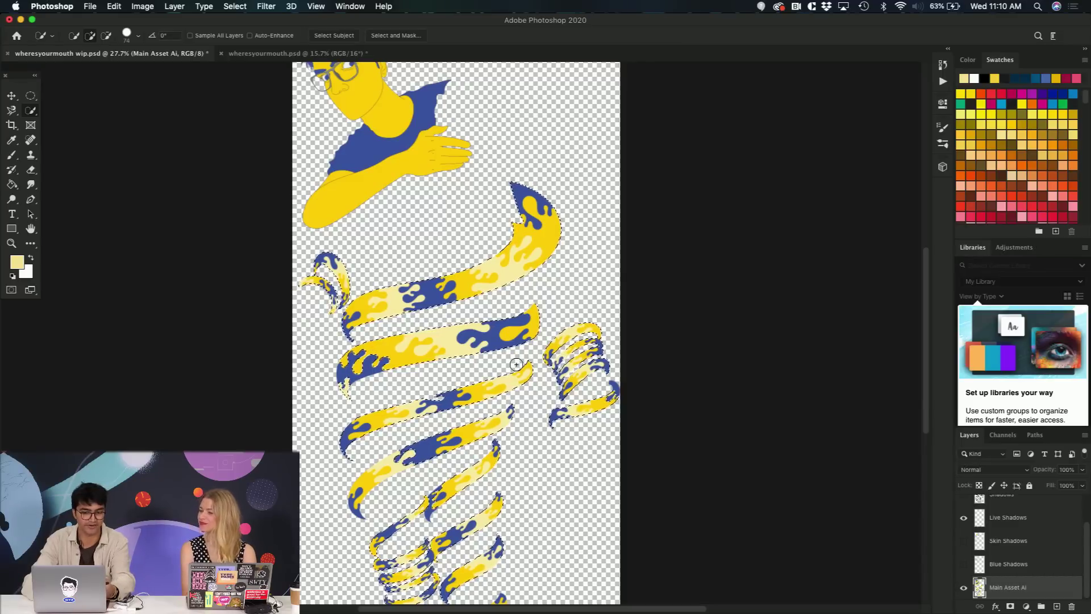
- Add a layer mask to the Live Shadows layer from the band selection, and target the layer itself for painting
left_click(1027, 518)
left_click(1011, 606)
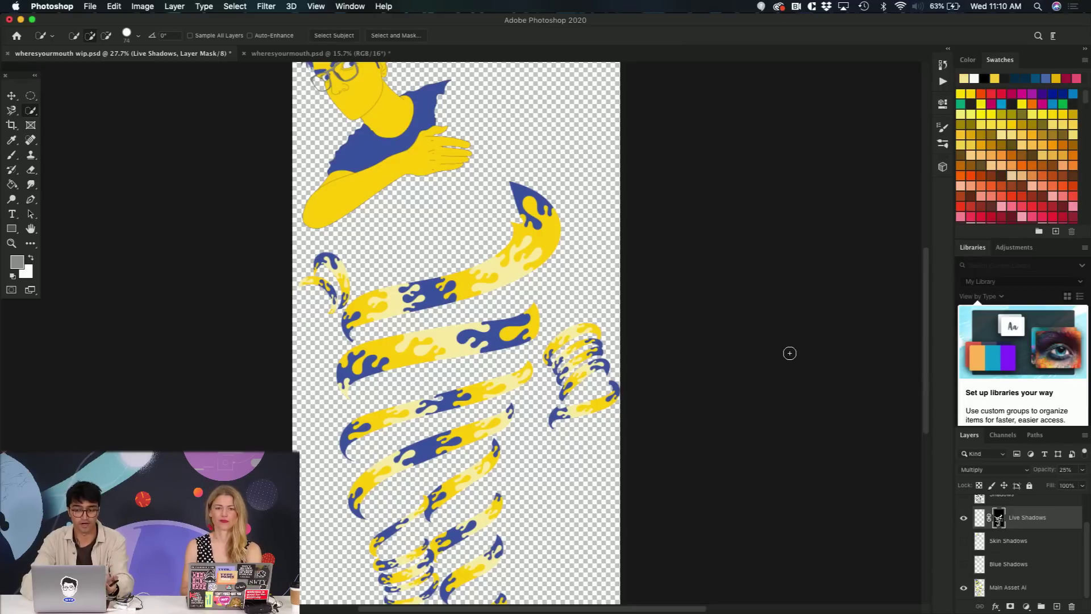
left_click(978, 518)
- Activate the Brush tool with black as the foreground colour for the Live Shadows layer
scroll(614, 314, "up", 4)
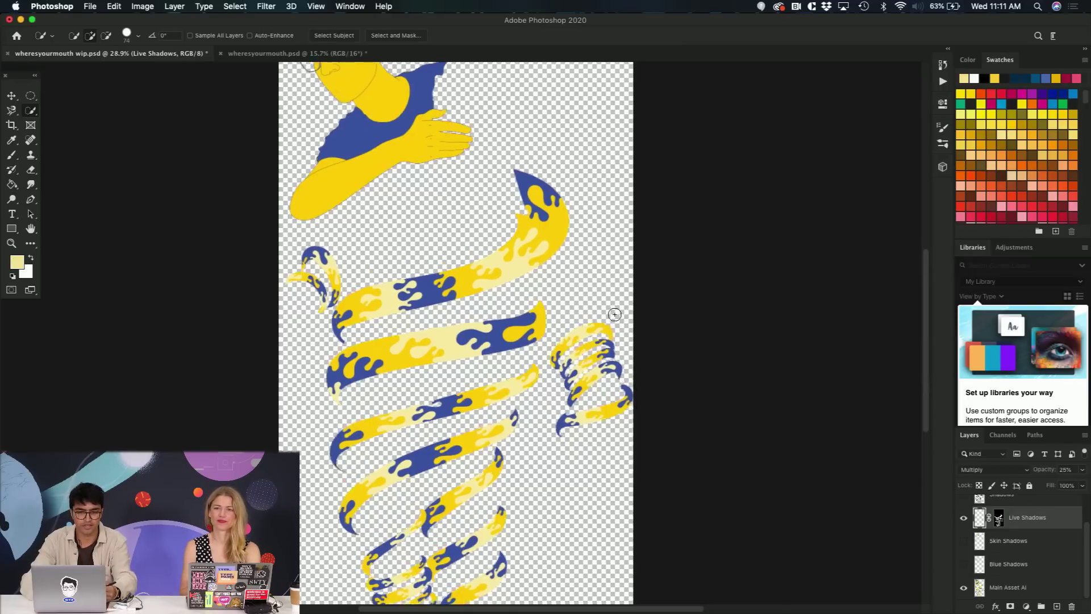
scroll(614, 315, "down", 6)
scroll(614, 314, "right", 7)
key("b")
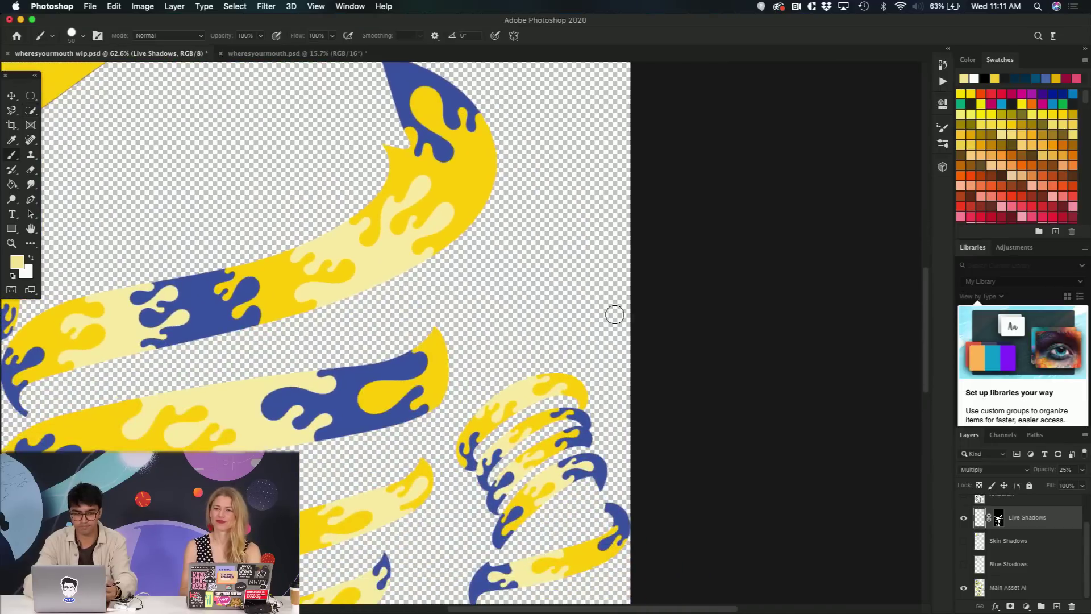
left_click(984, 79)
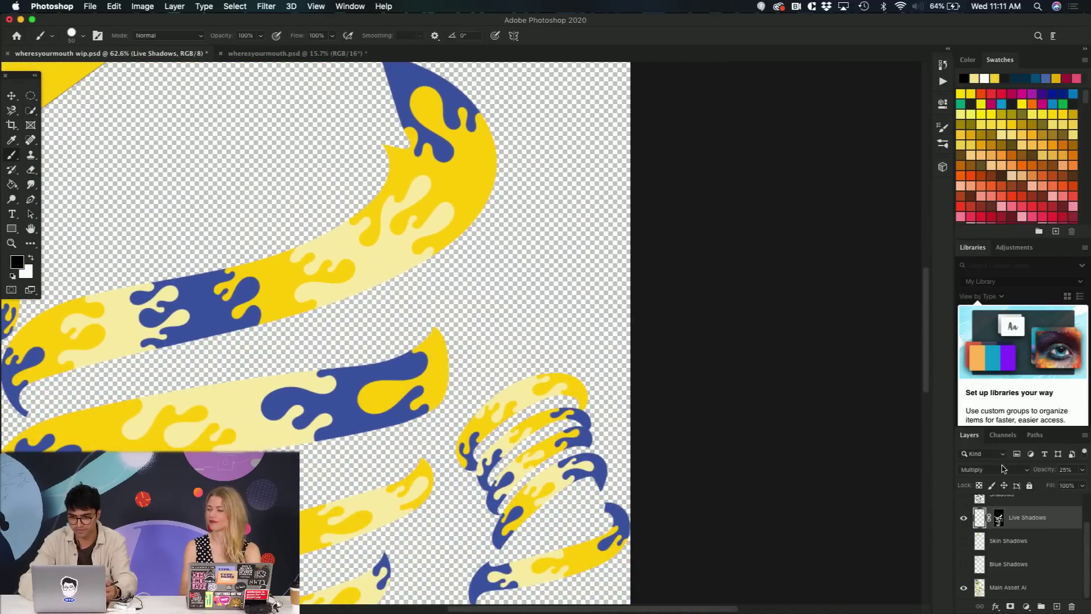
- Try a black brush stroke along the uppermost spiral band's outer curve, and undo it
scroll(506, 300, "up", 3)
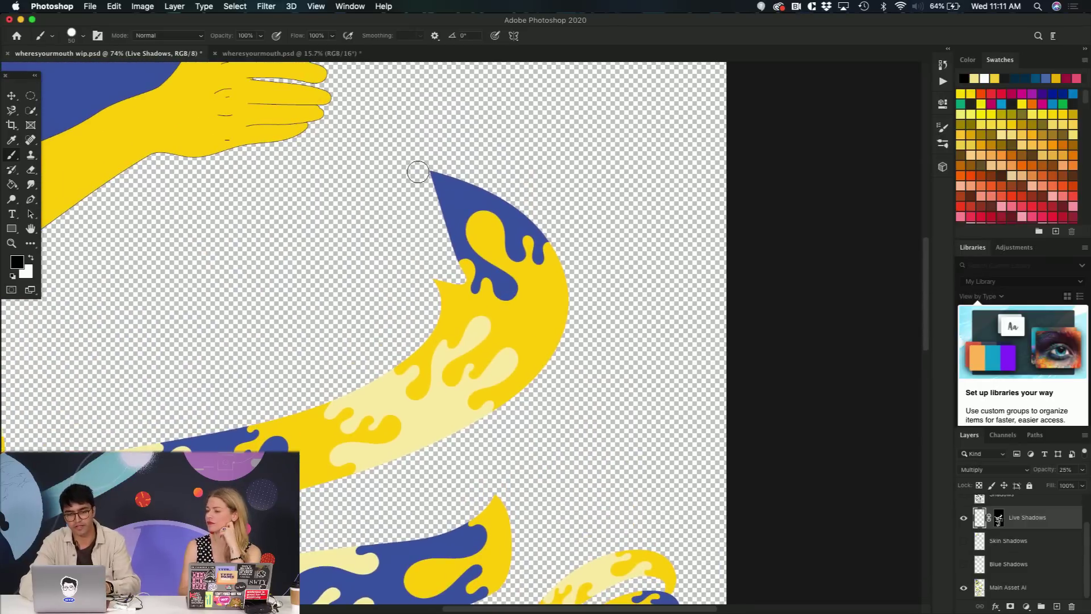
mouse_move(483, 190)
left_mouse_down()
mouse_move(541, 282)
mouse_move(409, 446)
left_mouse_up()
key("super+z")
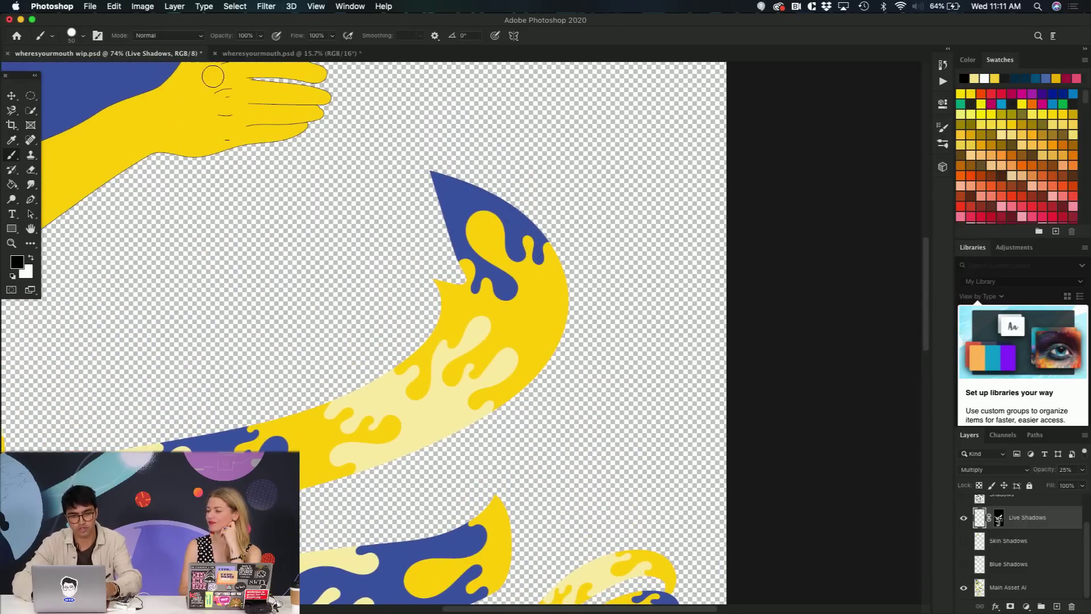
- Paint a black shadow along the outer curve of the uppermost spiral band with the 50 px Hard Round brush
left_click(82, 37)
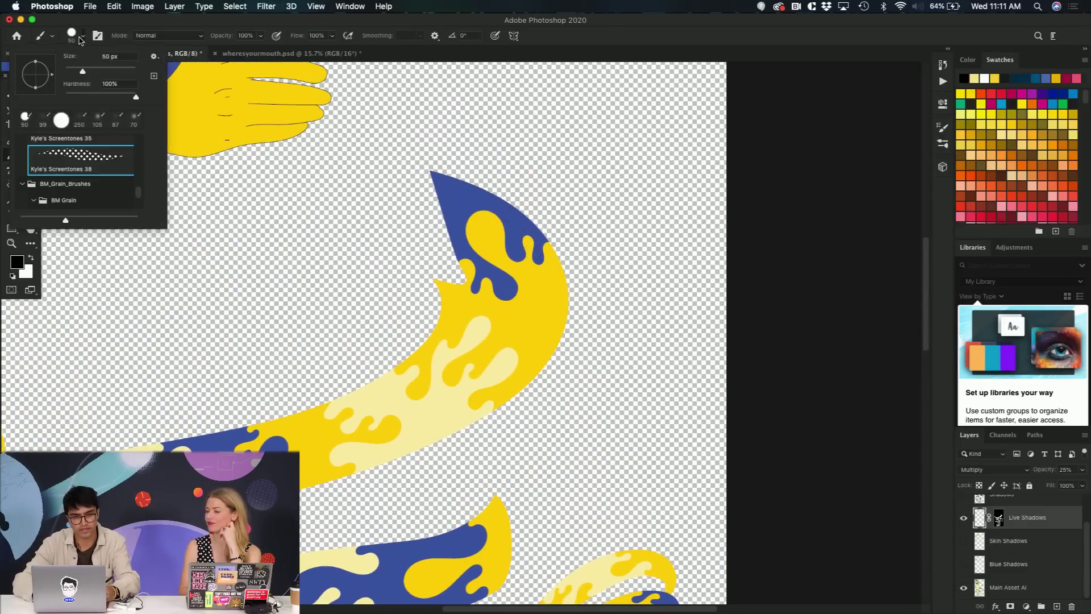
left_click(57, 121)
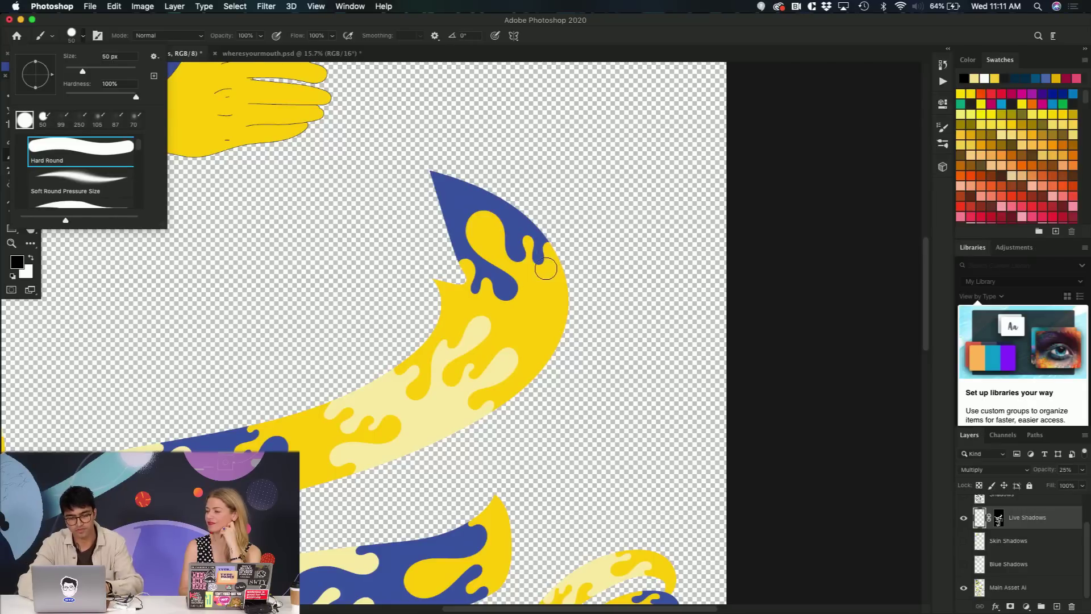
left_click(83, 36)
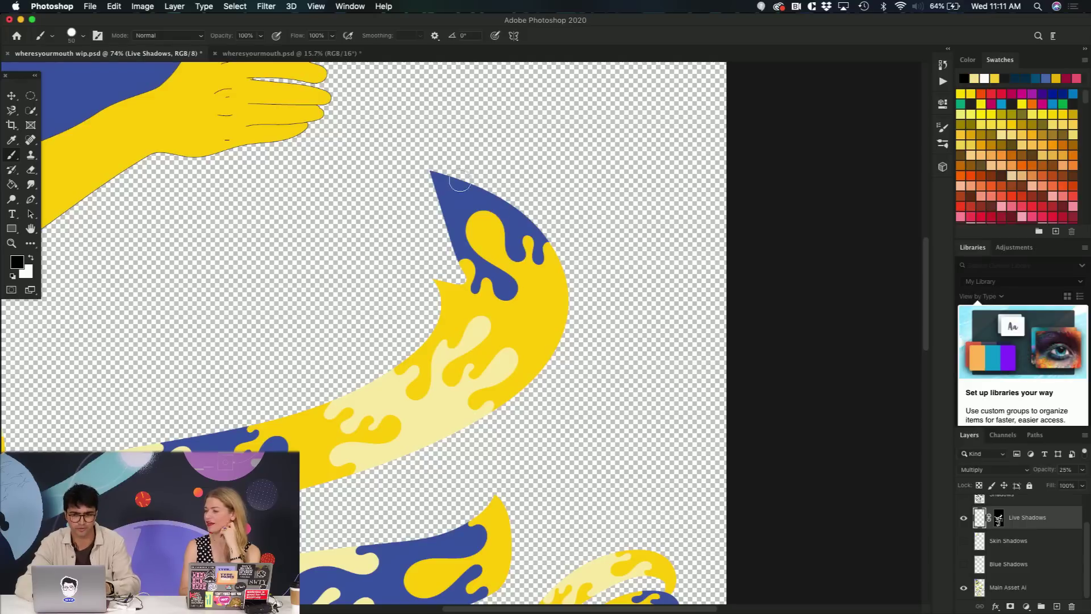
mouse_move(430, 164)
left_mouse_down()
mouse_move(503, 200)
mouse_move(548, 257)
mouse_move(554, 311)
mouse_move(516, 376)
mouse_move(324, 483)
left_mouse_up()
mouse_move(561, 268)
left_mouse_down()
mouse_move(545, 346)
mouse_move(455, 427)
left_mouse_up()
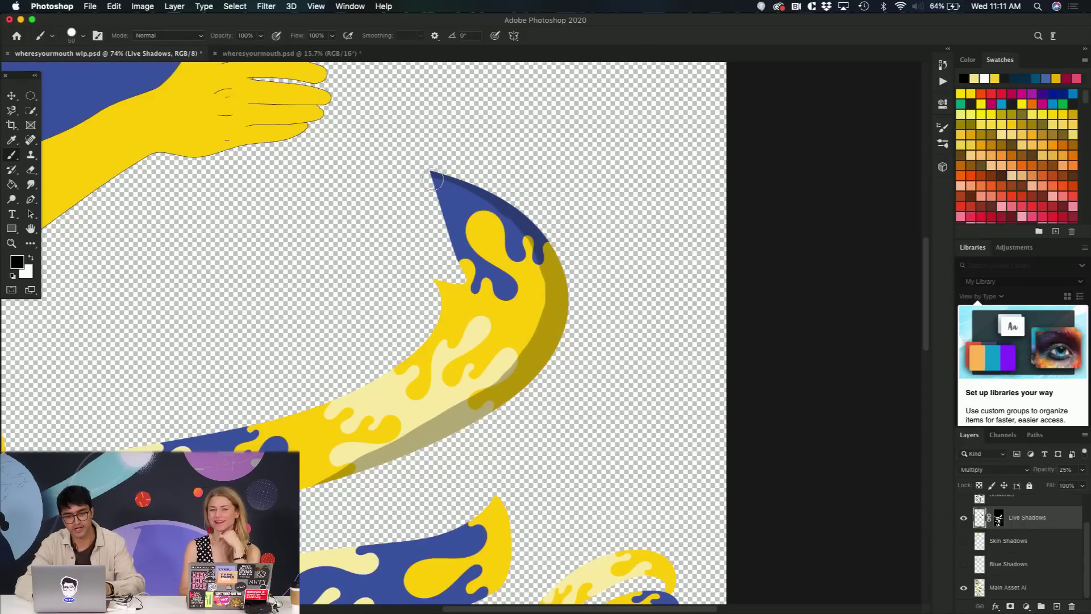
mouse_move(434, 176)
left_mouse_down()
mouse_move(493, 217)
mouse_move(500, 372)
mouse_move(300, 487)
left_mouse_up()
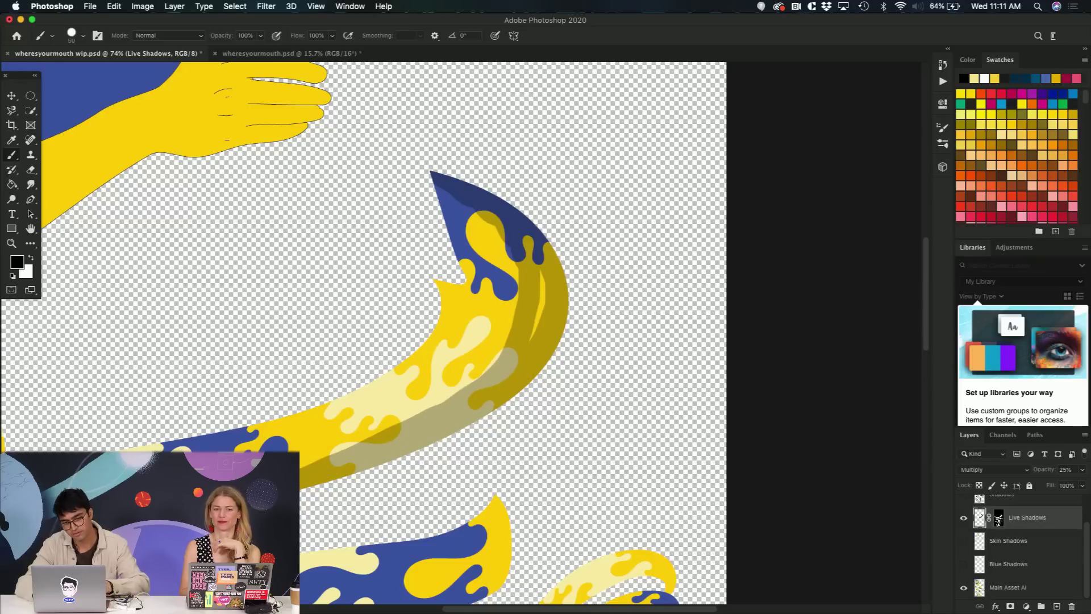
mouse_move(539, 266)
left_mouse_down()
mouse_move(533, 300)
mouse_move(417, 426)
left_mouse_up()
- Hide the Live Shadows layer and show the Shadows layer to review the shading across all the spiral bands
scroll(426, 417, "down", 5)
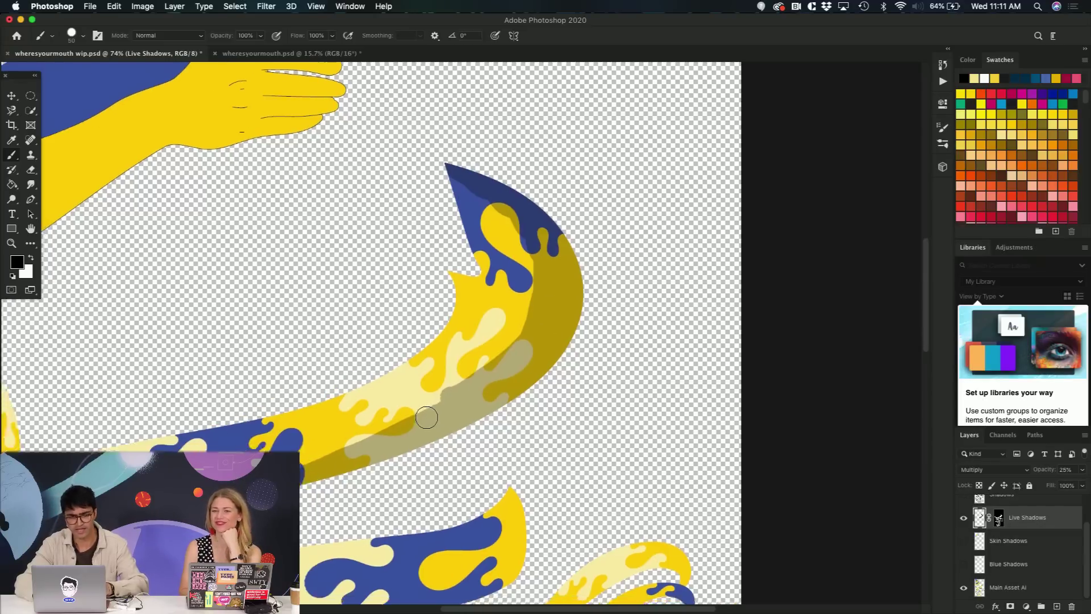
scroll(426, 418, "down", 1)
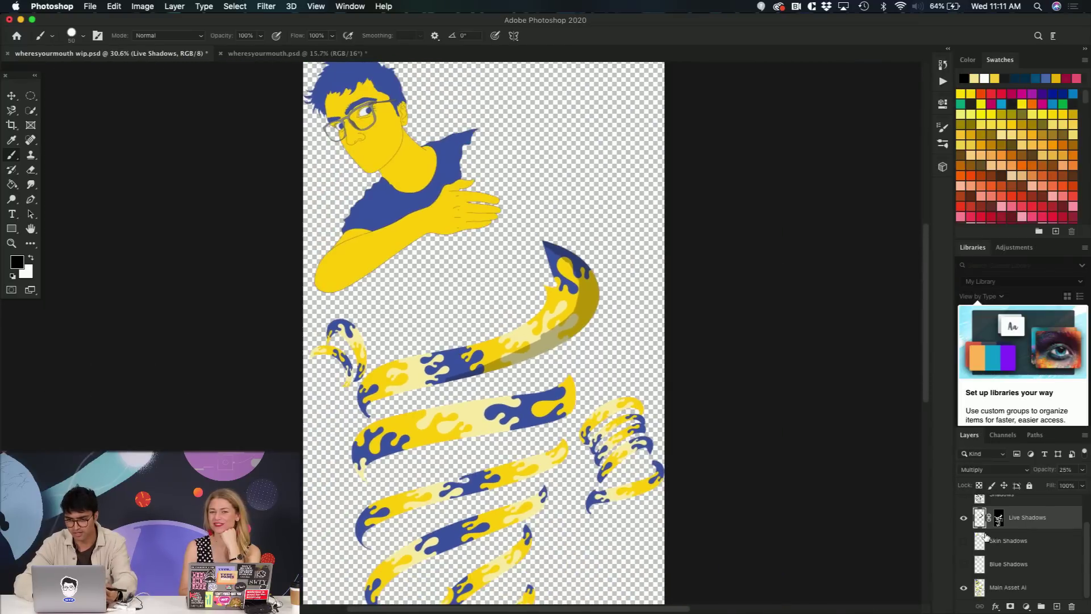
scroll(986, 537, "up", 1)
left_click(963, 504)
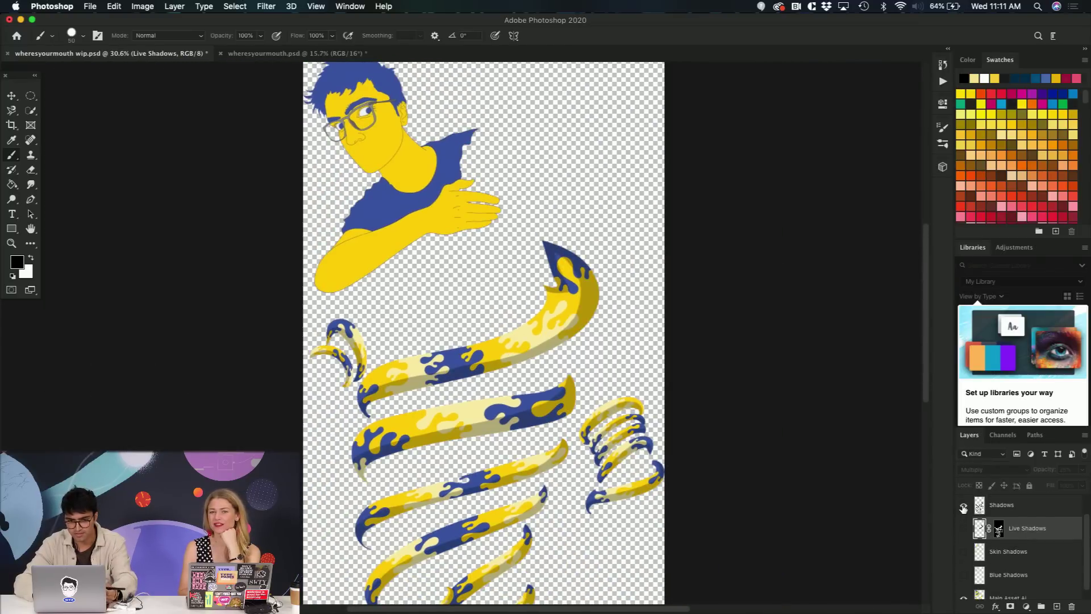
scroll(735, 422, "down", 3)
scroll(734, 422, "right", 1)
scroll(735, 422, "up", 3)
scroll(735, 422, "down", 2)
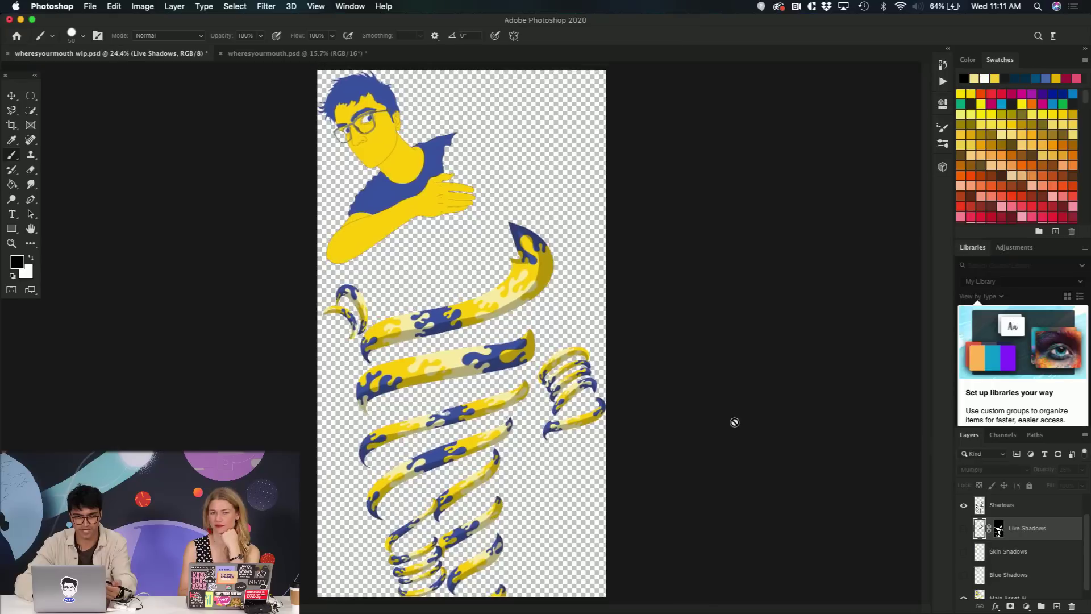
- Show the Skin Shadows layer and inspect the shading on the figure's face, neck and arm
scroll(1017, 540, "down", 2)
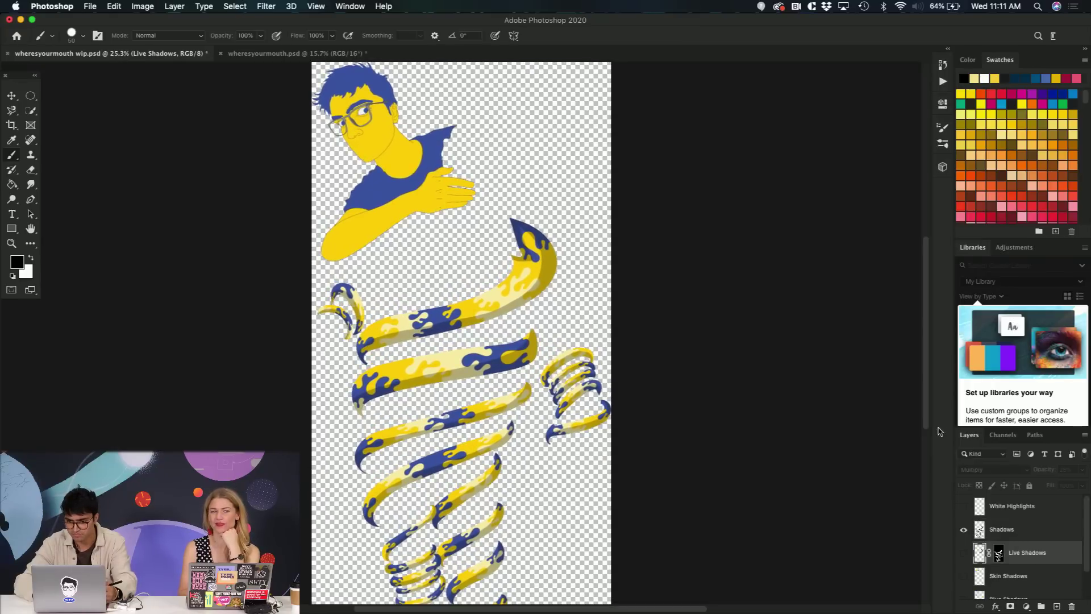
left_click(962, 544)
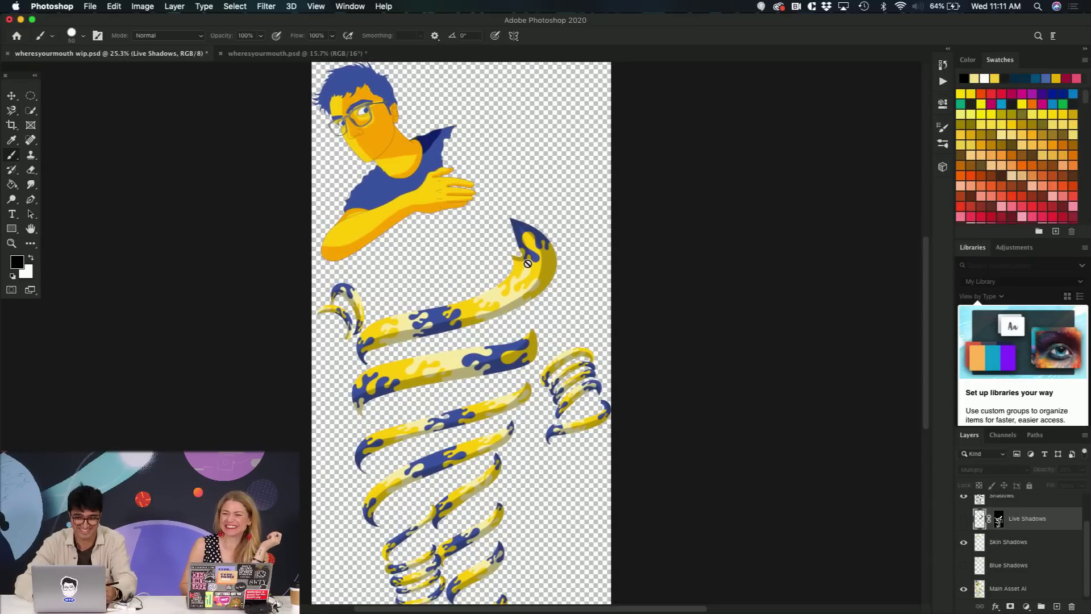
scroll(415, 201, "up", 2)
scroll(415, 202, "up", 5)
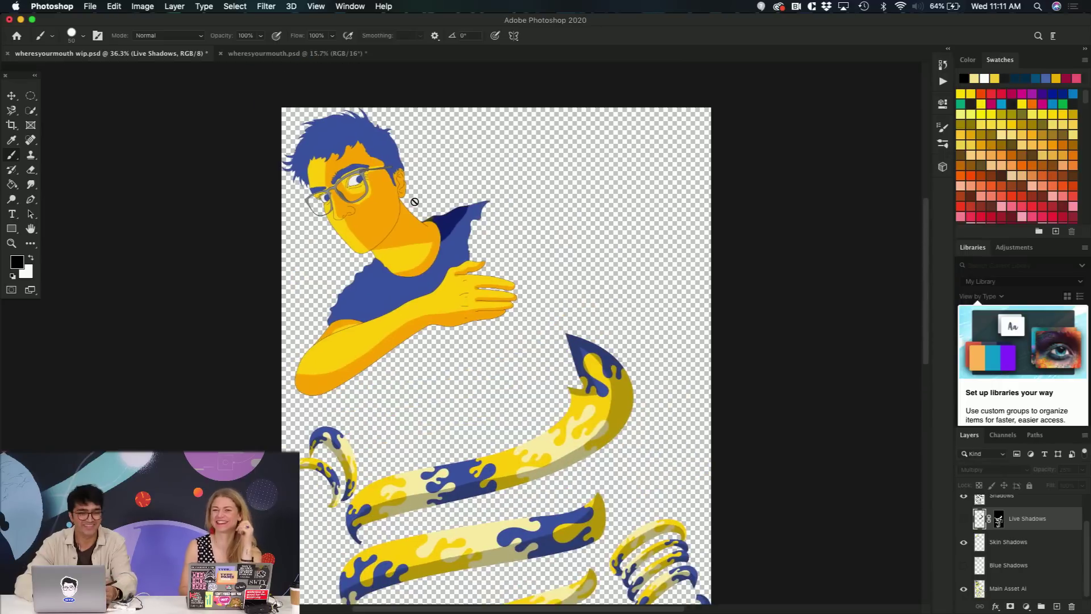
scroll(414, 202, "up", 2)
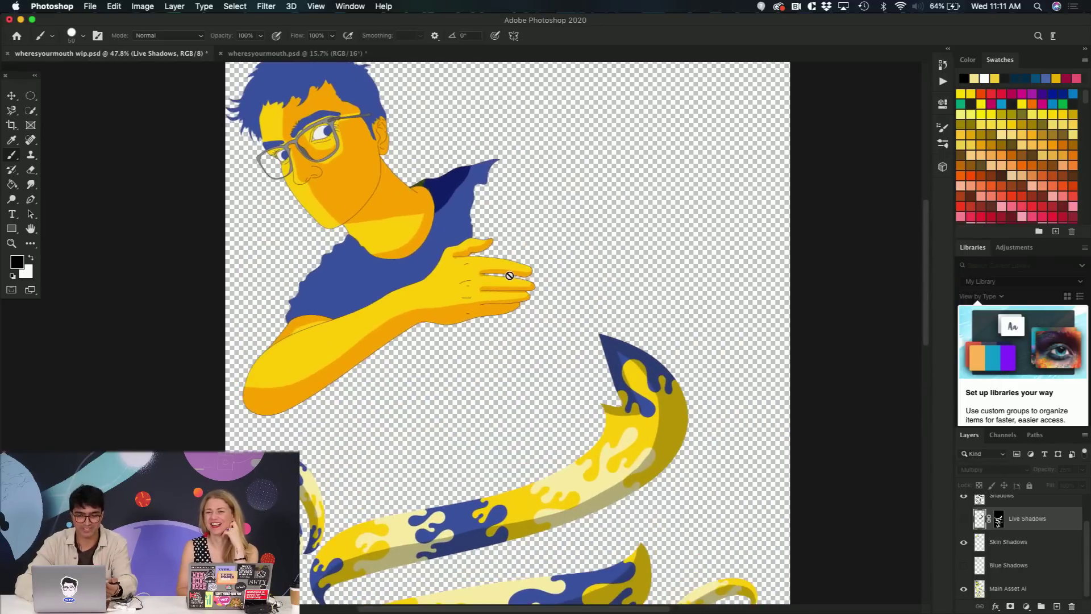
scroll(509, 276, "down", 3)
scroll(509, 275, "down", 5)
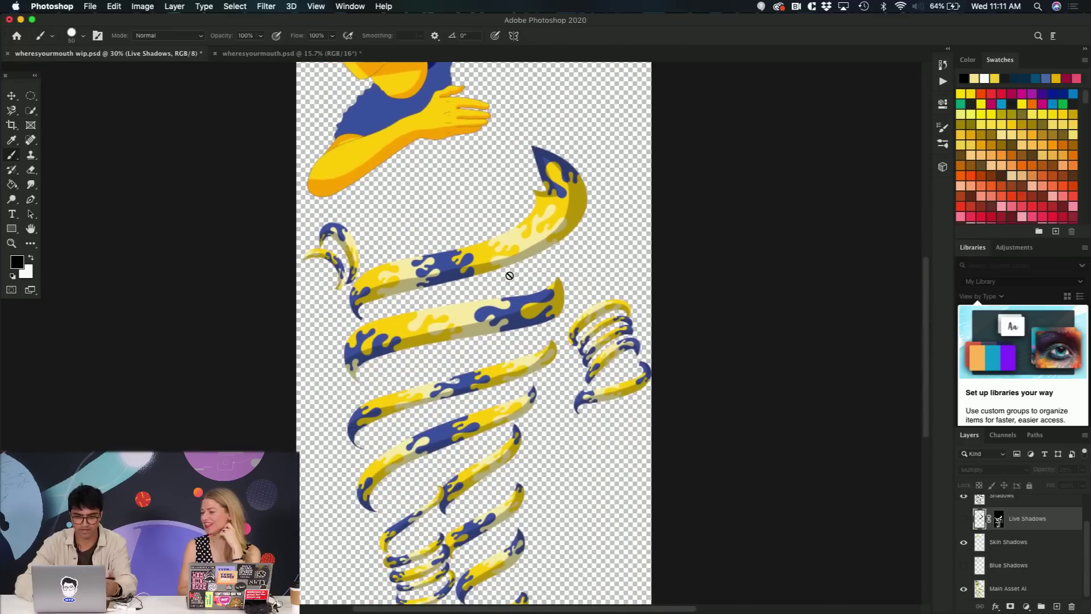
scroll(510, 275, "down", 1)
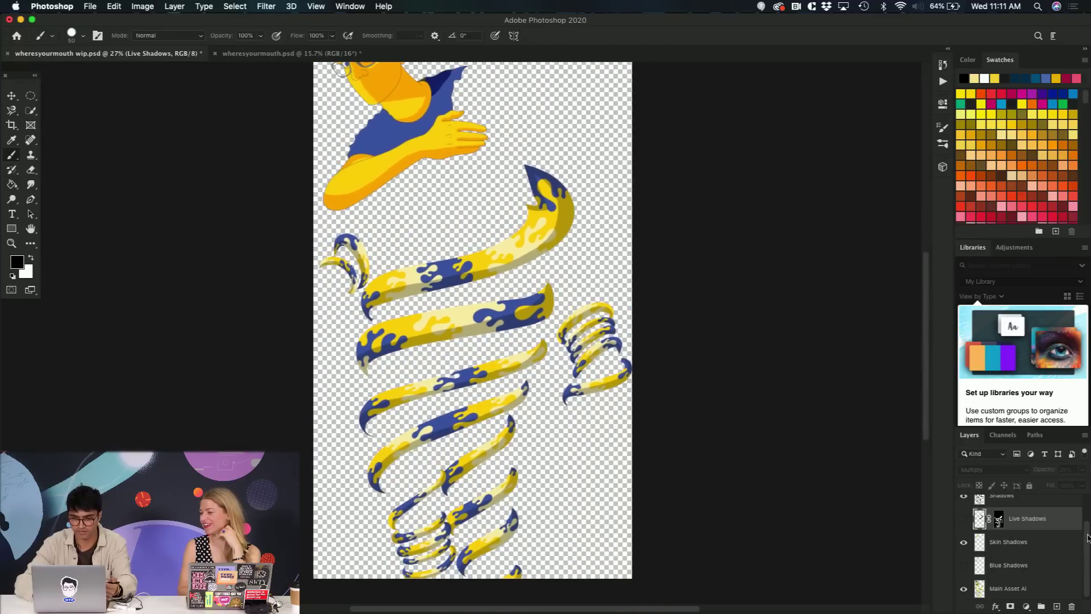
- Show the Blue Shadows layer to add the shading on the figure's hair and shirt
left_click(963, 565)
scroll(631, 335, "up", 3)
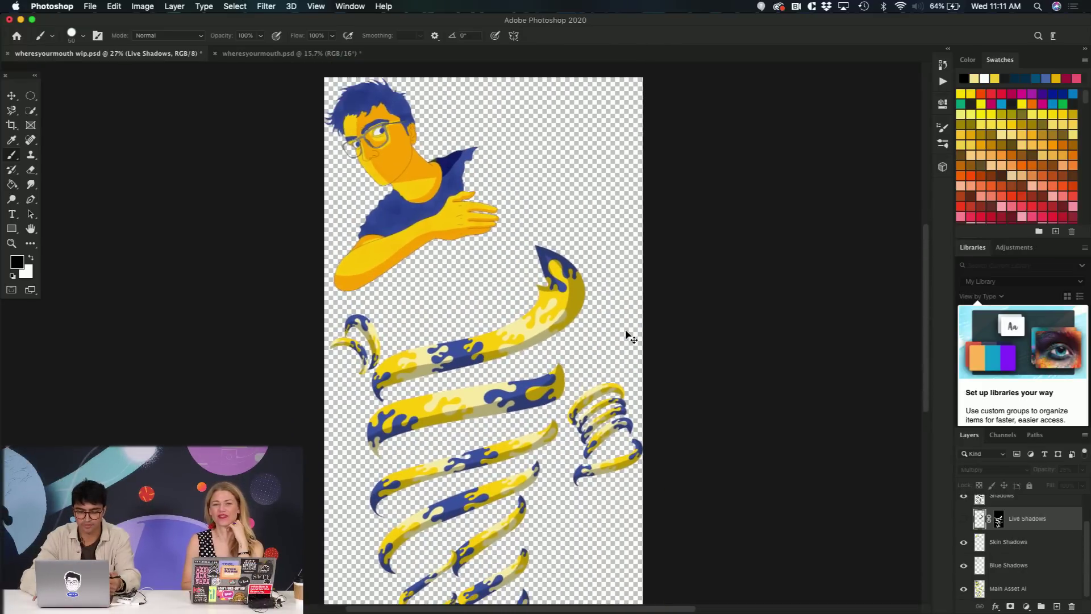
scroll(627, 332, "down", 1)
scroll(1030, 532, "up", 2)
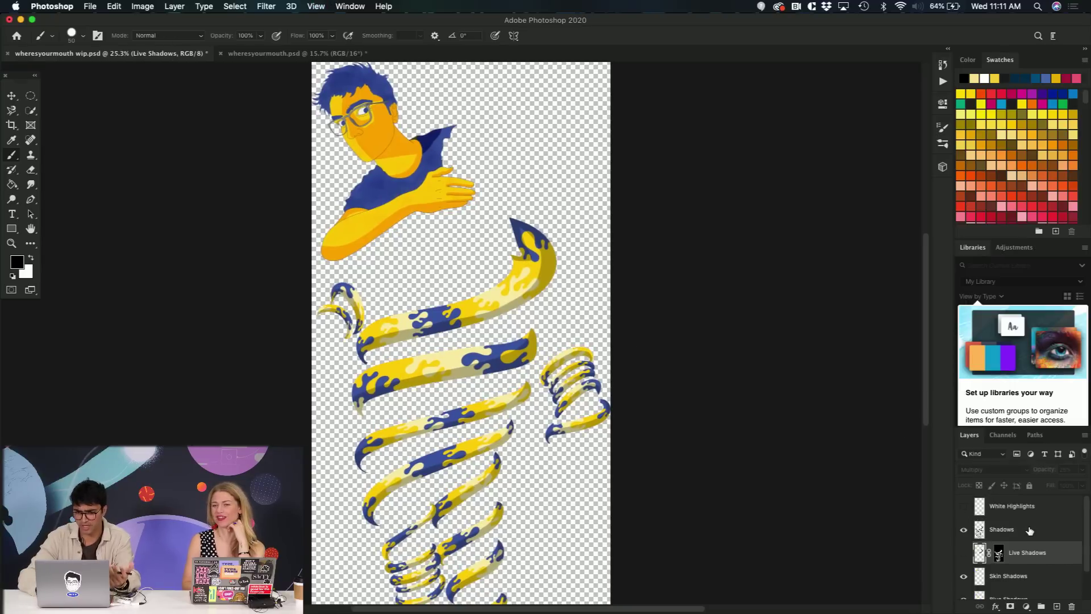
- Show the White Highlights layer and inspect the highlight strokes on the figure and spiral bands
left_click(964, 506)
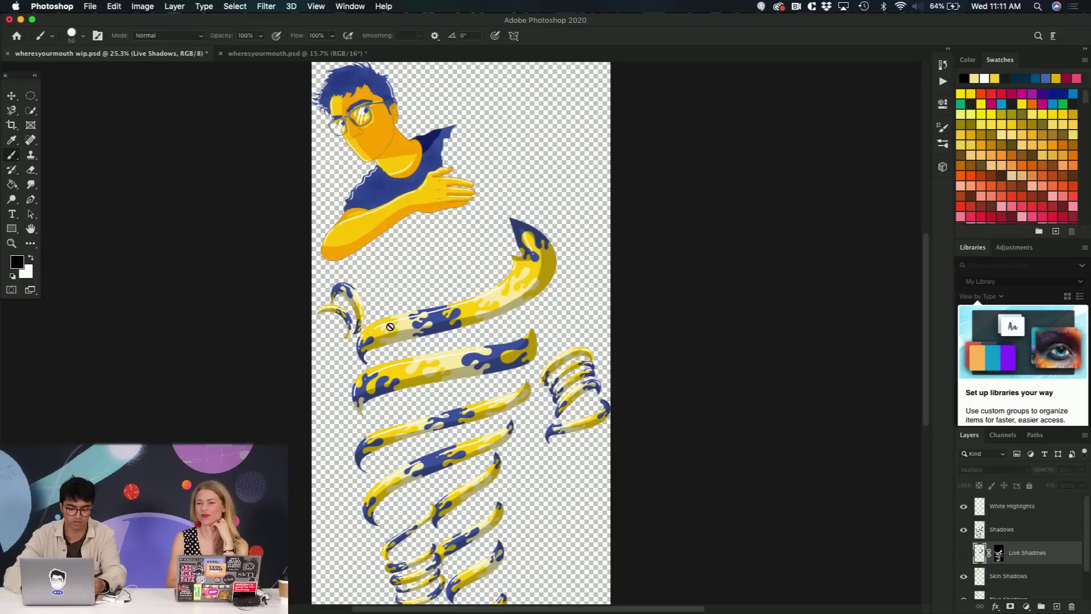
scroll(390, 327, "up", 5)
scroll(390, 327, "up", 10)
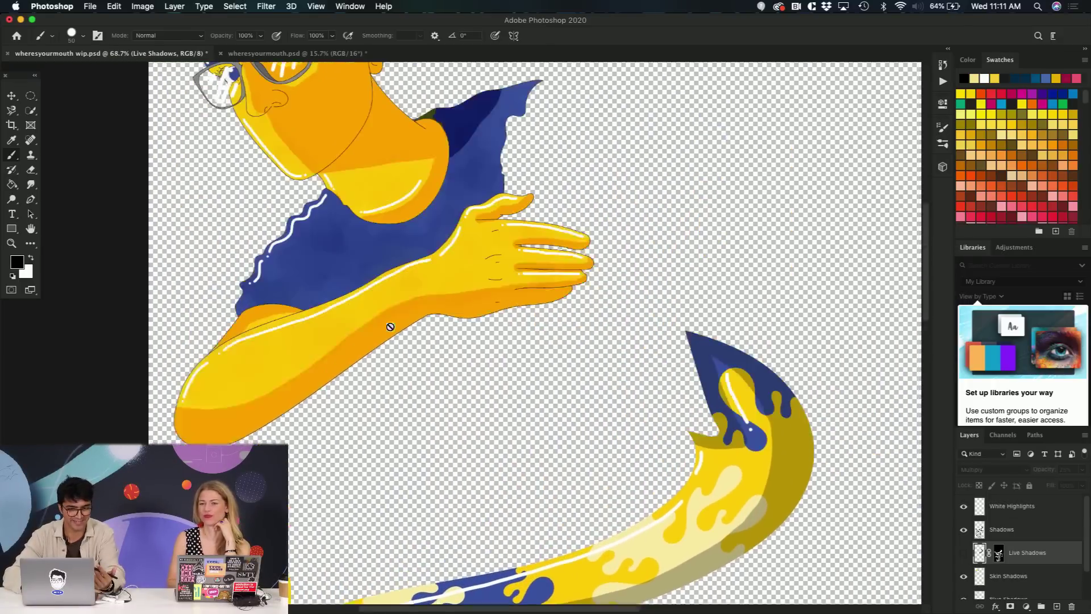
scroll(390, 327, "down", 5)
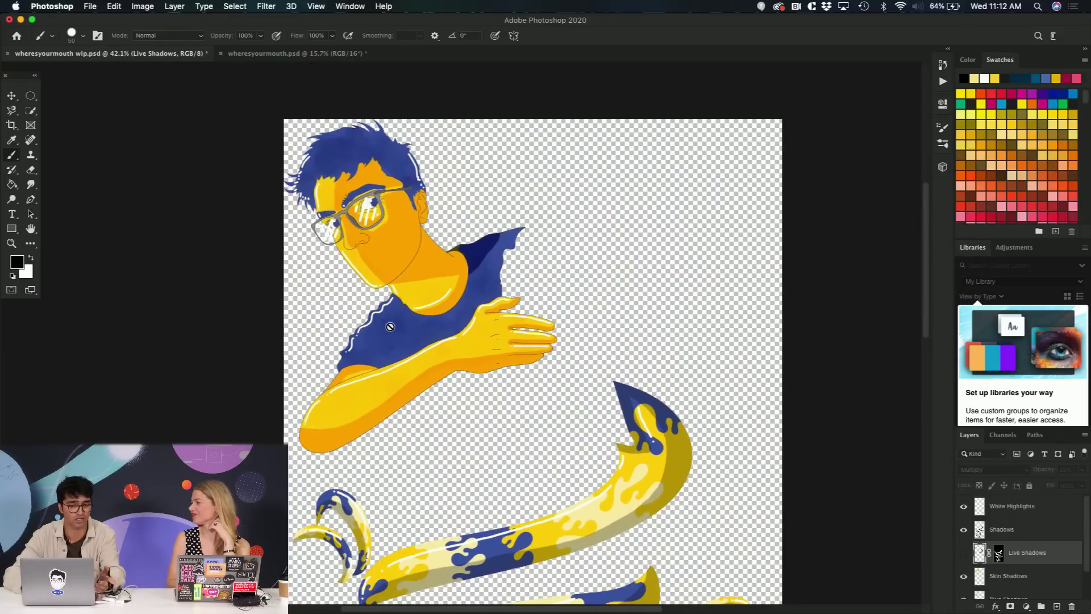
scroll(390, 327, "down", 8)
scroll(390, 327, "down", 2)
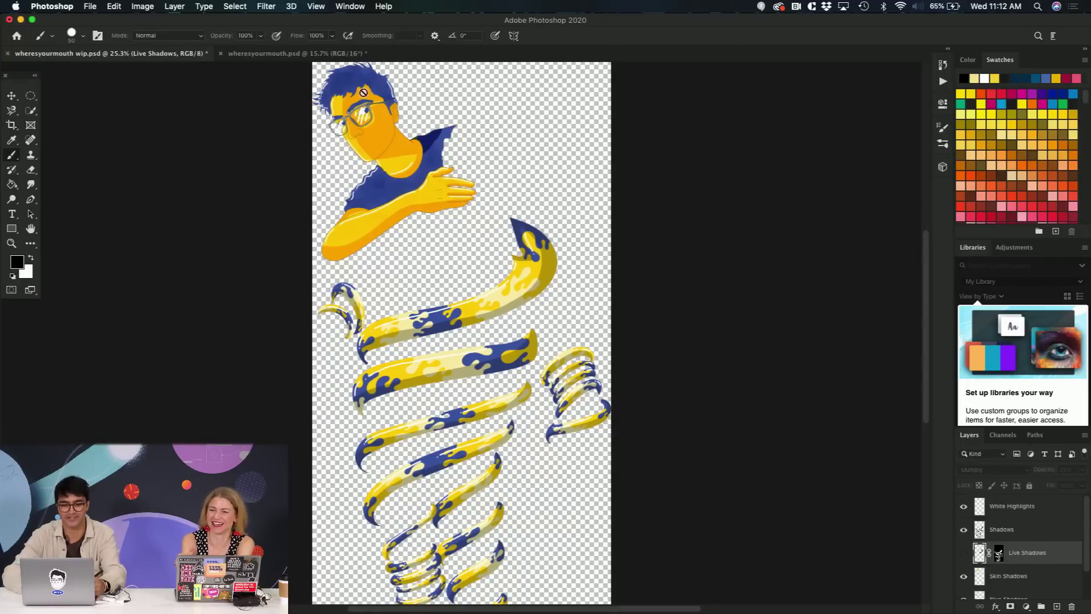
- Switch to the wheresyourmouth.psd document and examine how the illustrated figure and bands wrap around the photographed man
left_click(299, 55)
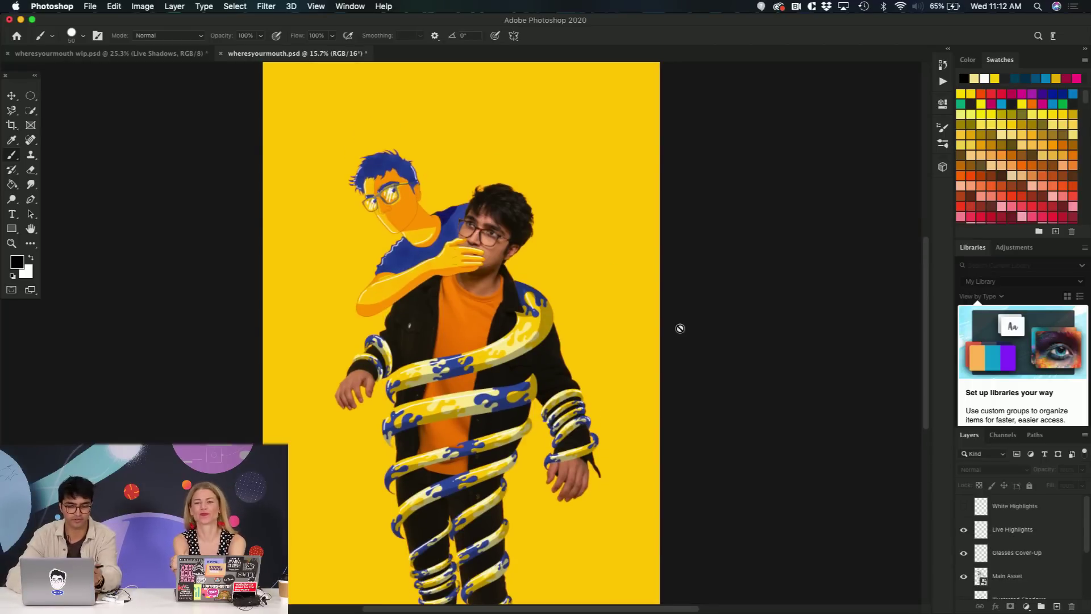
scroll(1046, 550, "down", 4)
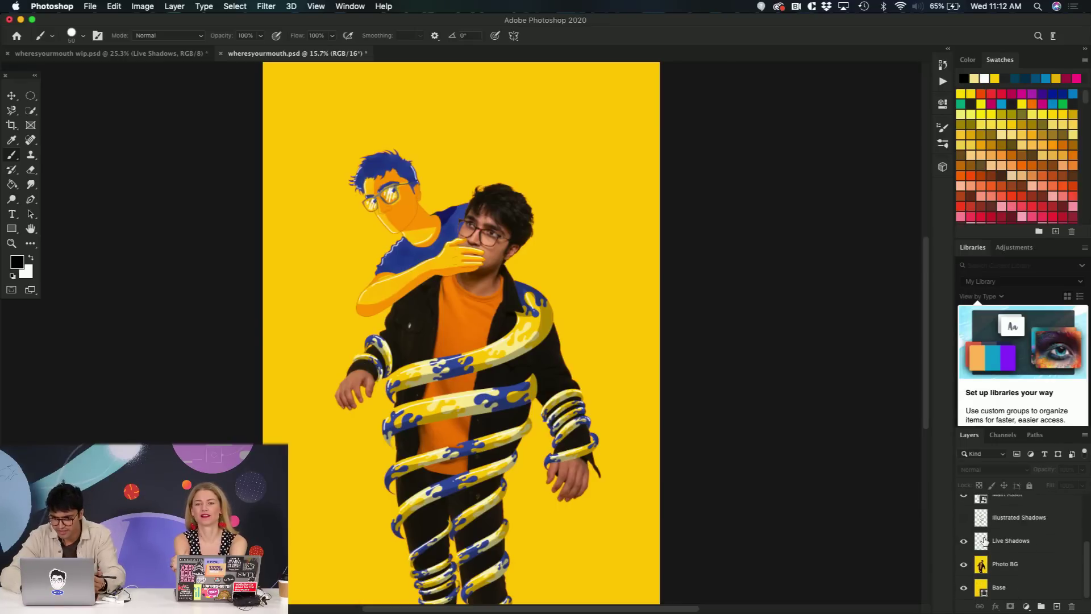
scroll(986, 538, "up", 2)
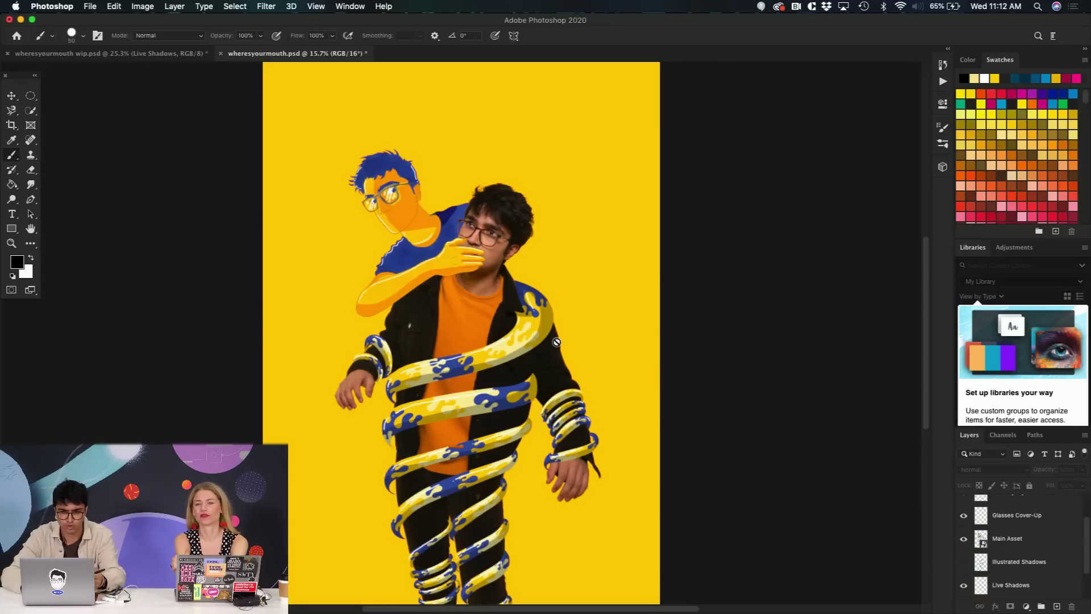
scroll(438, 339, "up", 5)
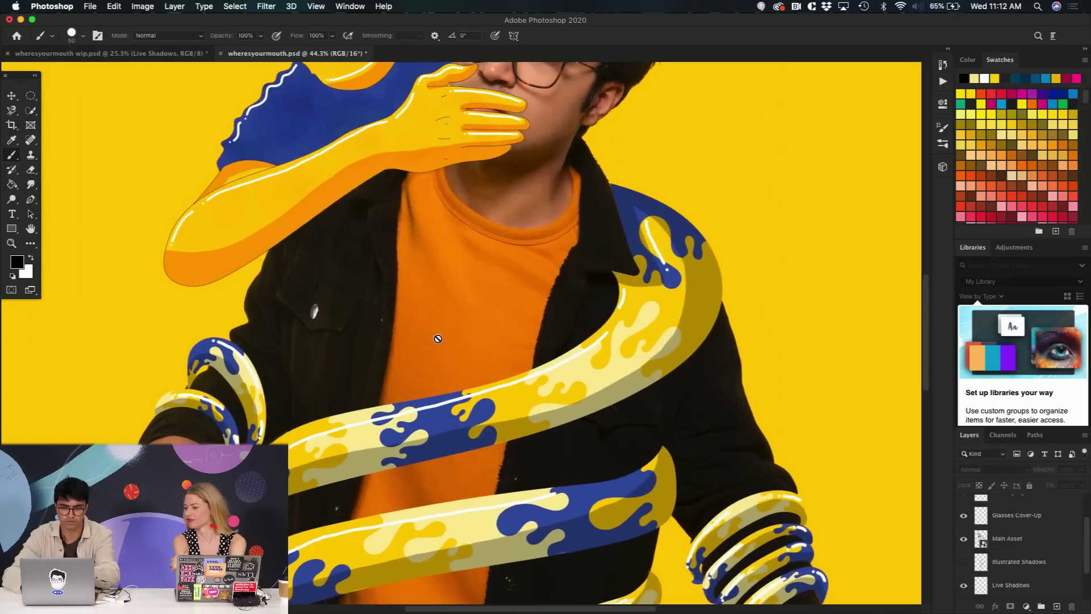
scroll(438, 339, "down", 2)
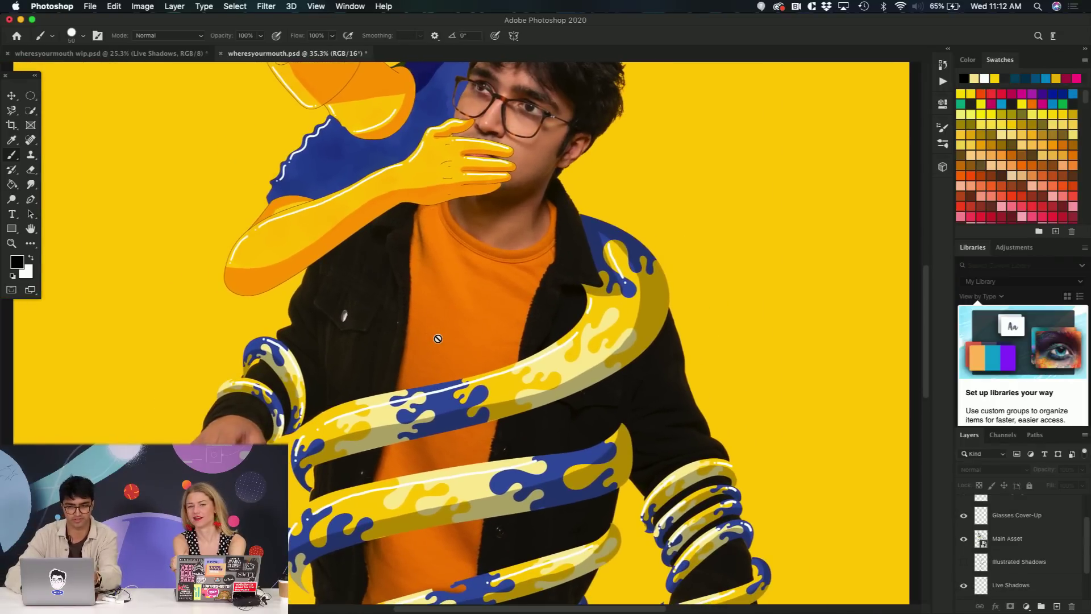
scroll(438, 338, "down", 3)
key("super+0")
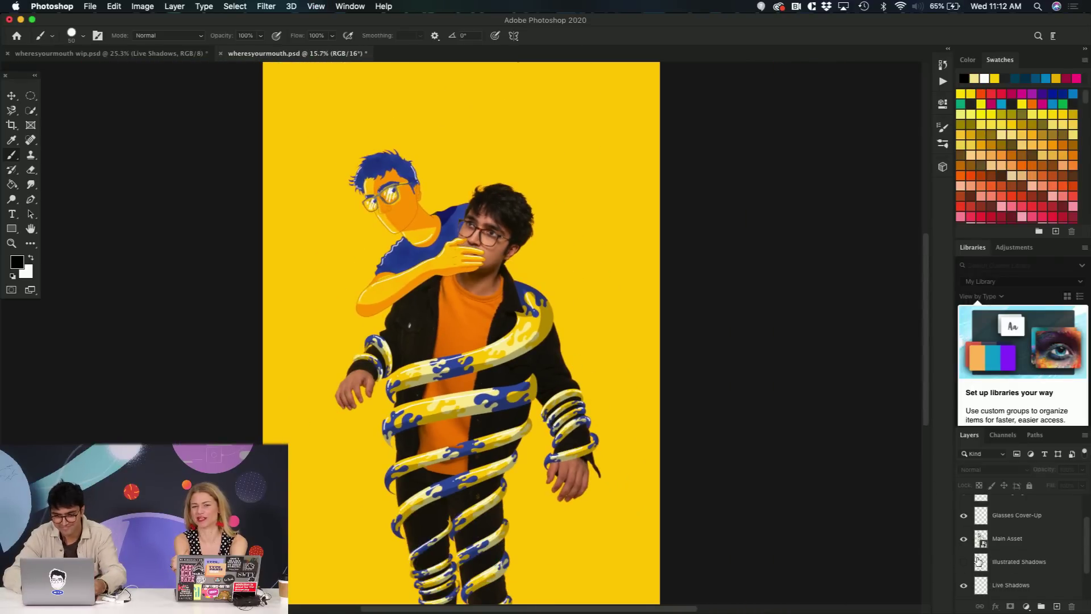
- Show the Illustrated Shadows layer and inspect the shadows the bands cast on the orange shirt and jacket
scroll(977, 561, "up", 2)
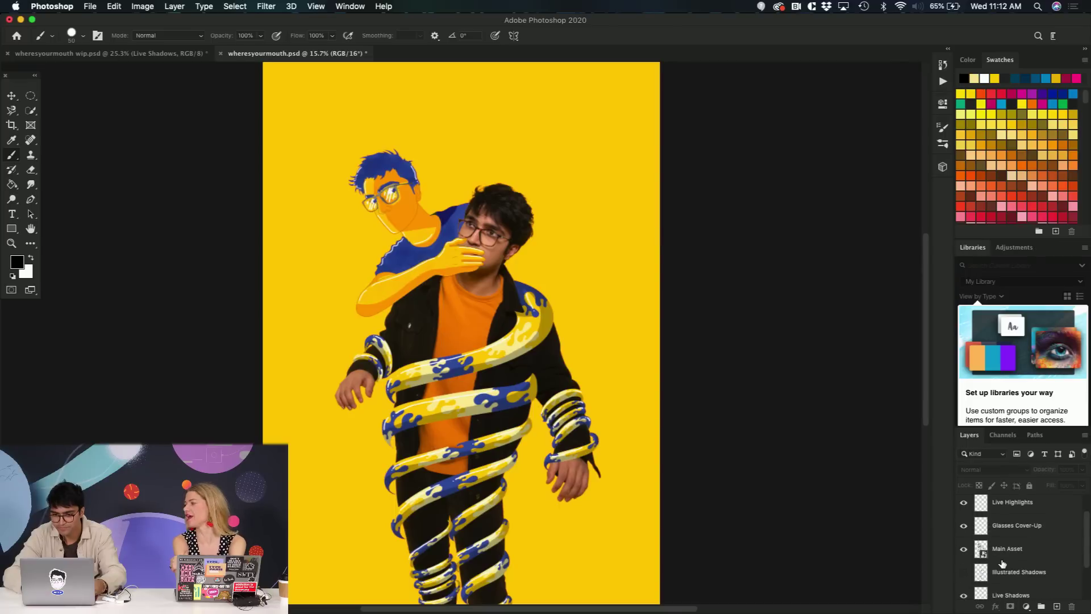
scroll(1002, 564, "up", 1)
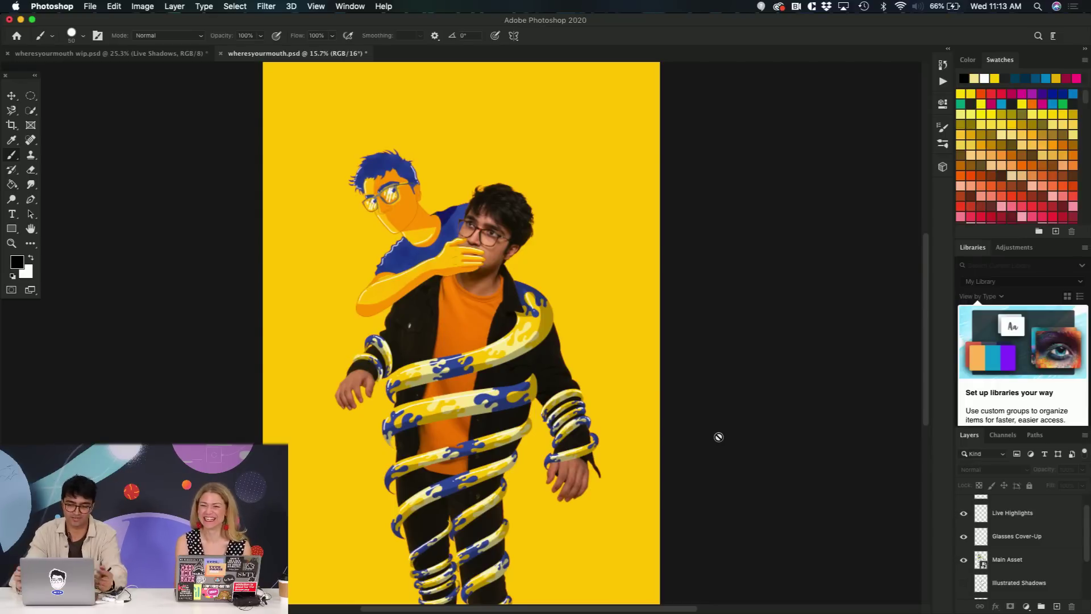
scroll(1059, 558, "down", 3)
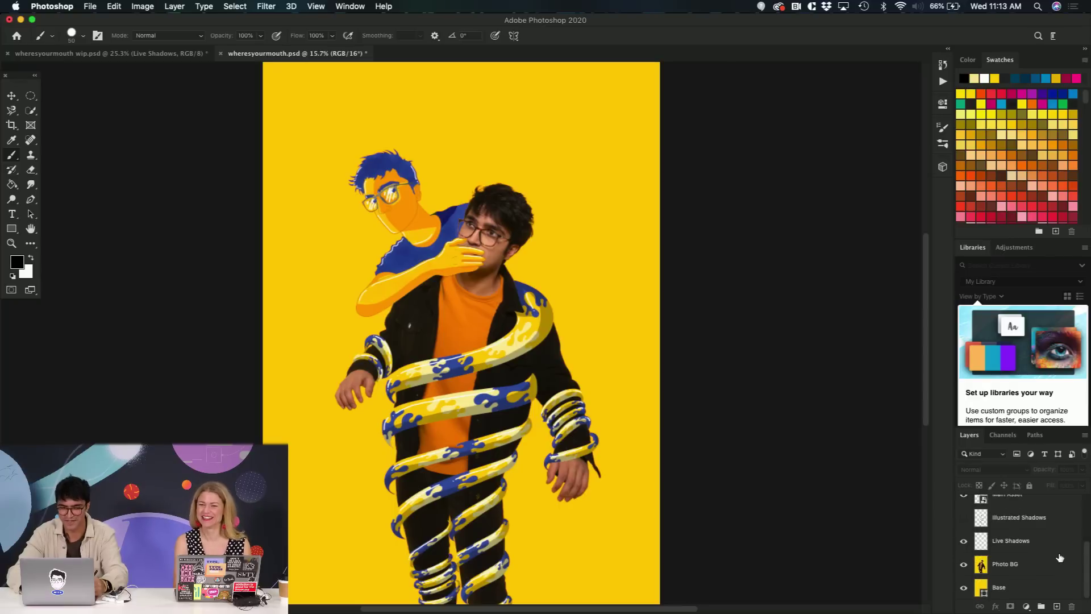
scroll(1060, 558, "up", 2)
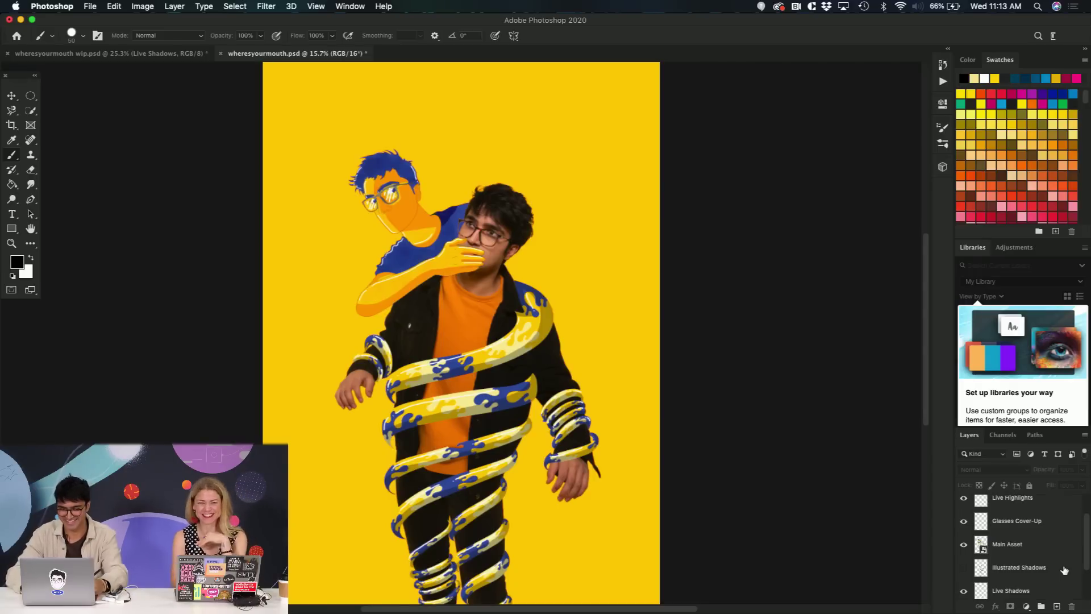
scroll(1005, 571, "down", 2)
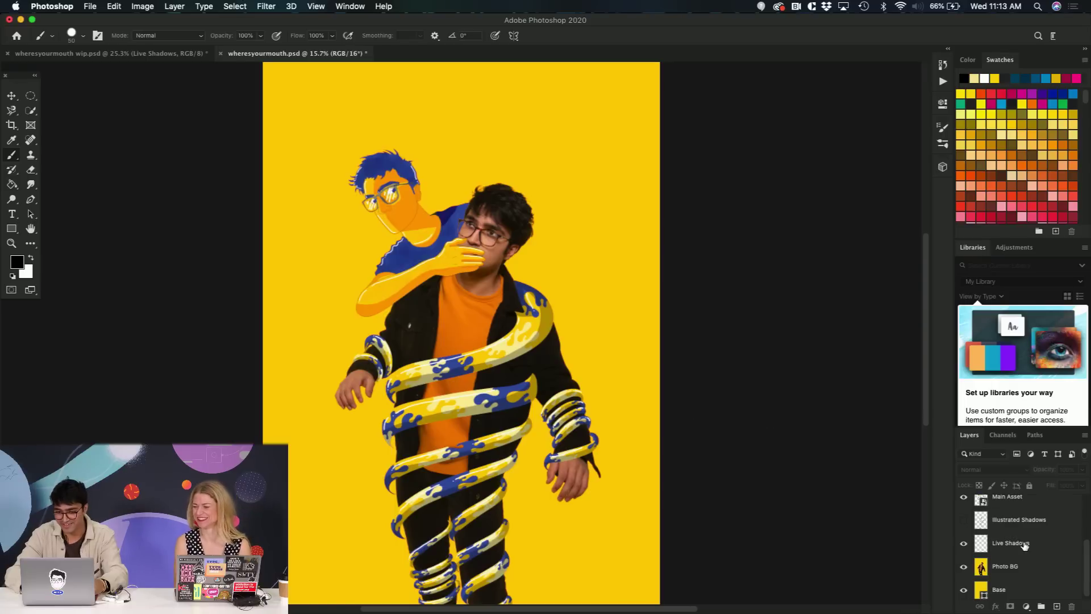
scroll(1025, 544, "up", 1)
left_click(964, 531)
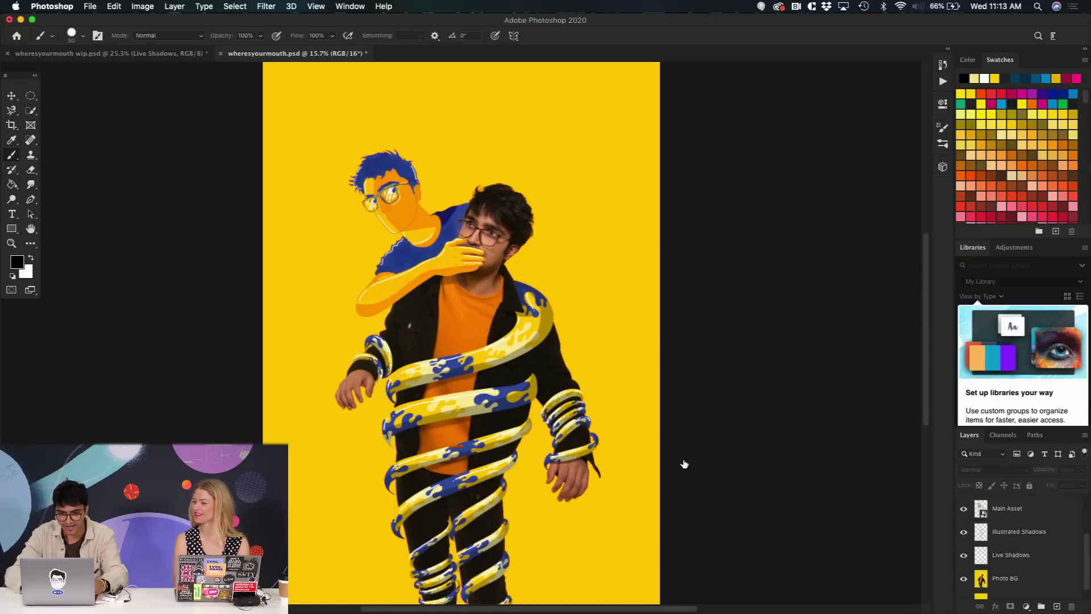
scroll(456, 350, "up", 5)
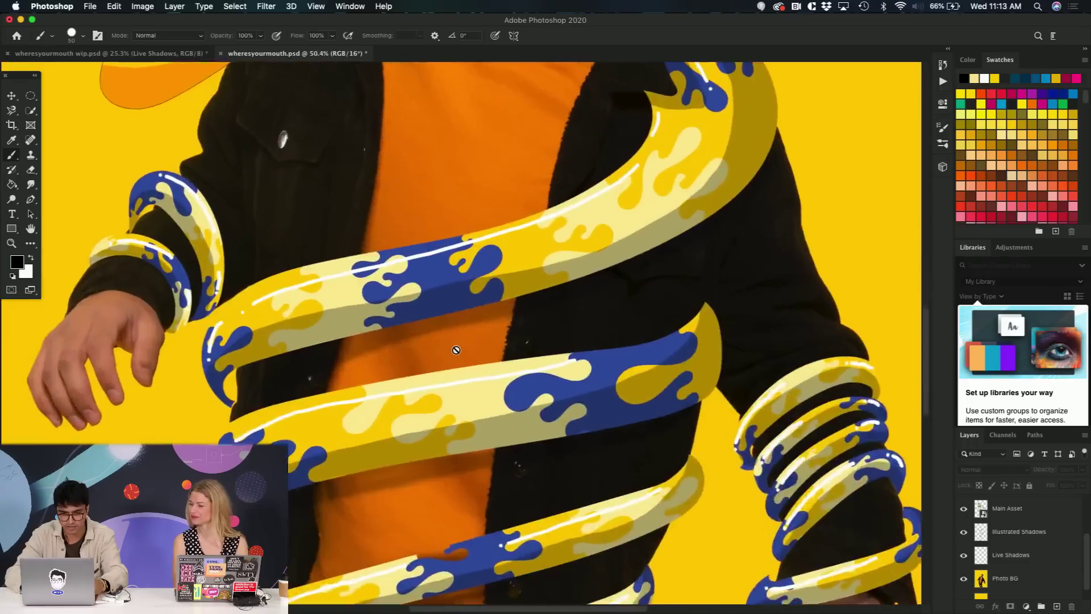
scroll(456, 350, "up", 2)
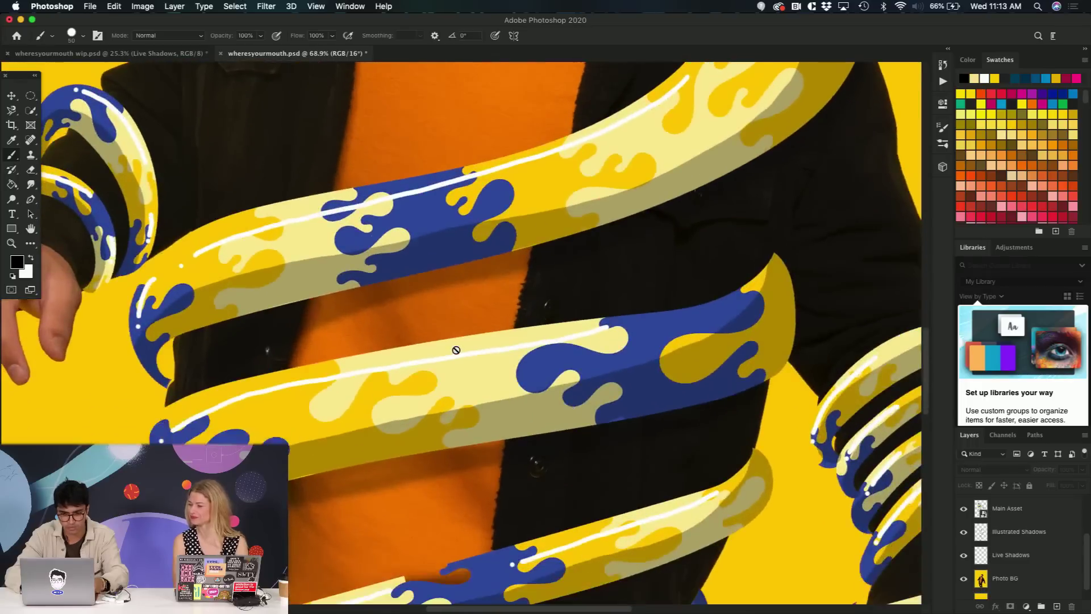
- Try the Illustrated Shadows layer at 100% opacity, and settle on 52%
left_click(1022, 534)
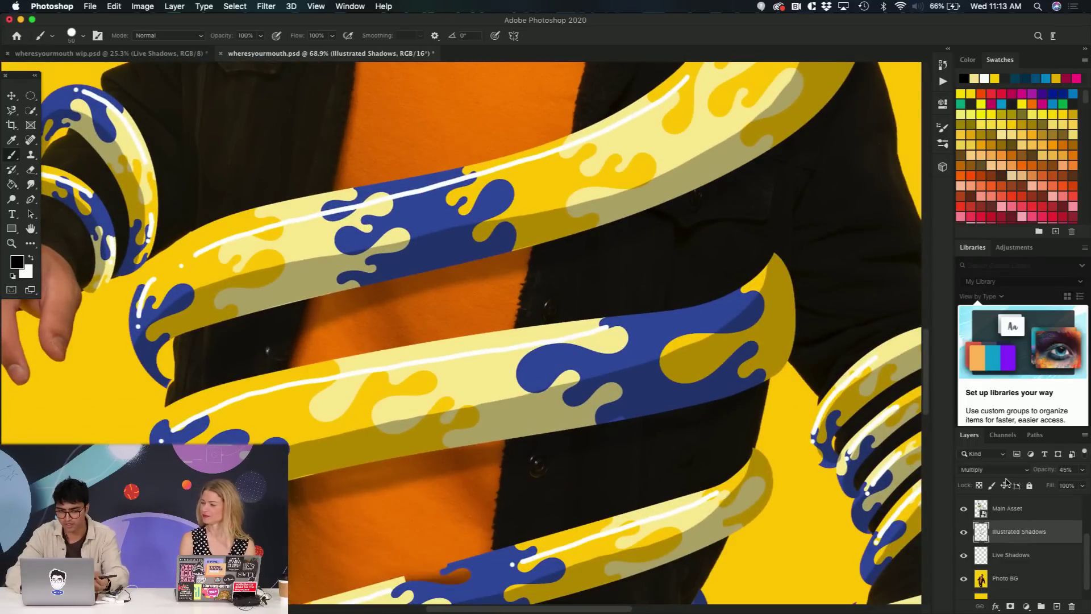
left_click(1083, 470)
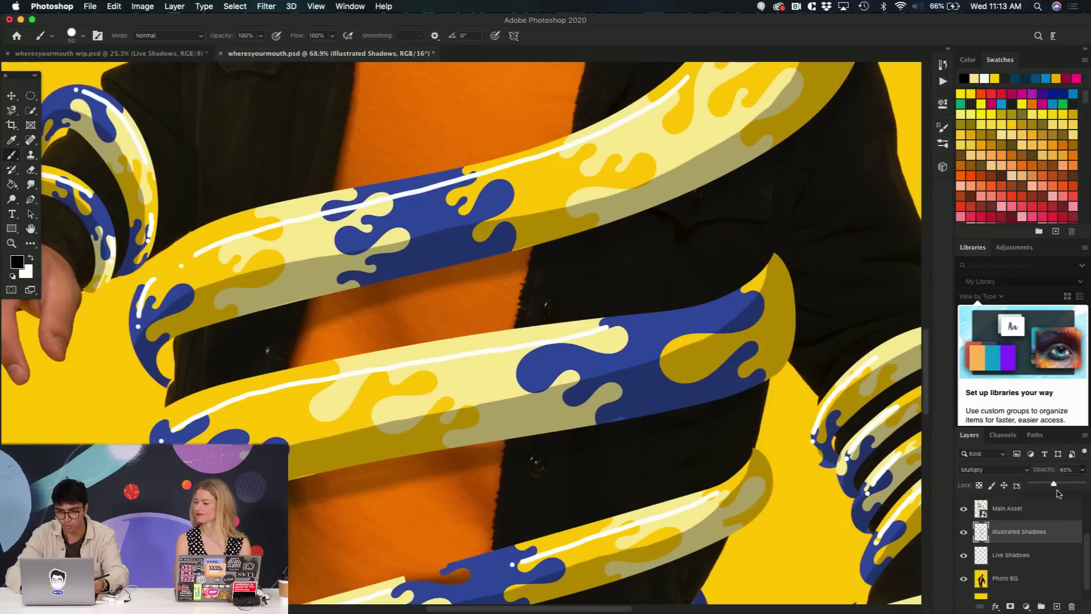
left_click_drag(1053, 483, 1088, 484)
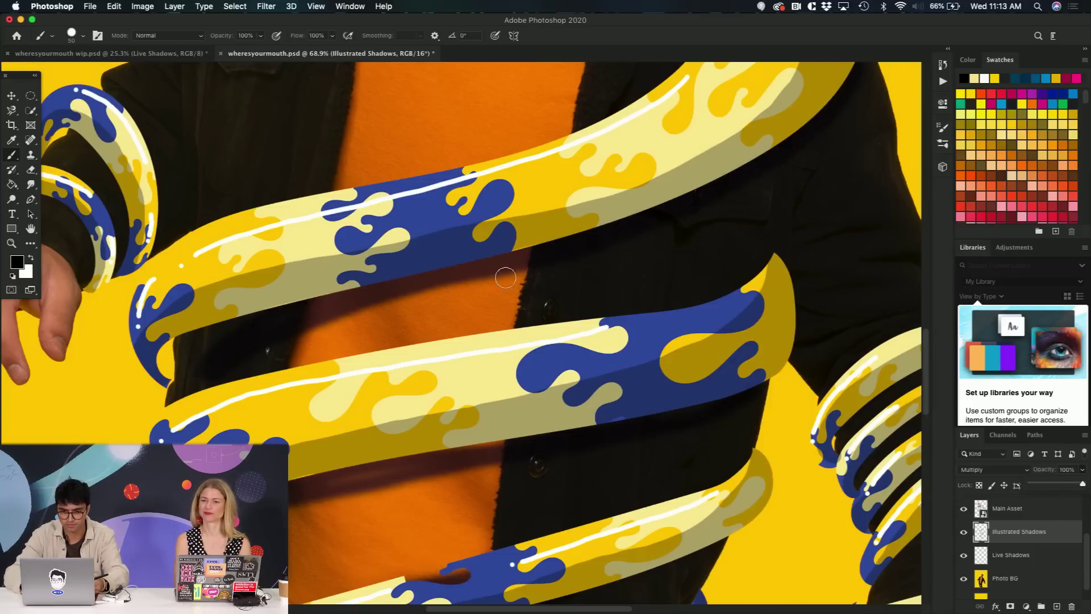
scroll(437, 275, "down", 5)
scroll(437, 275, "down", 2)
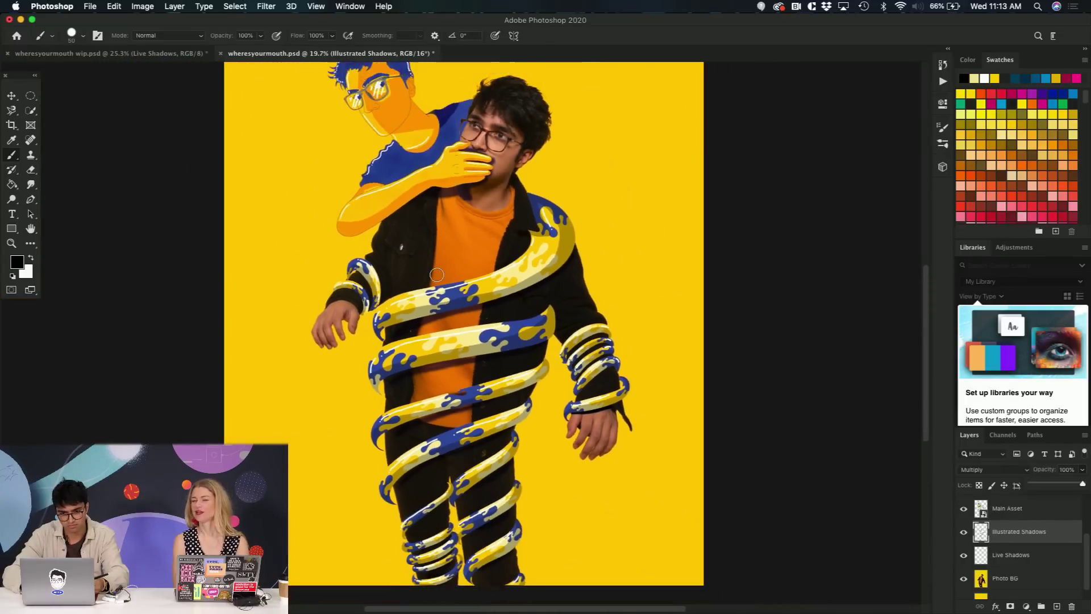
scroll(437, 275, "up", 4)
left_click_drag(1082, 486, 1058, 489)
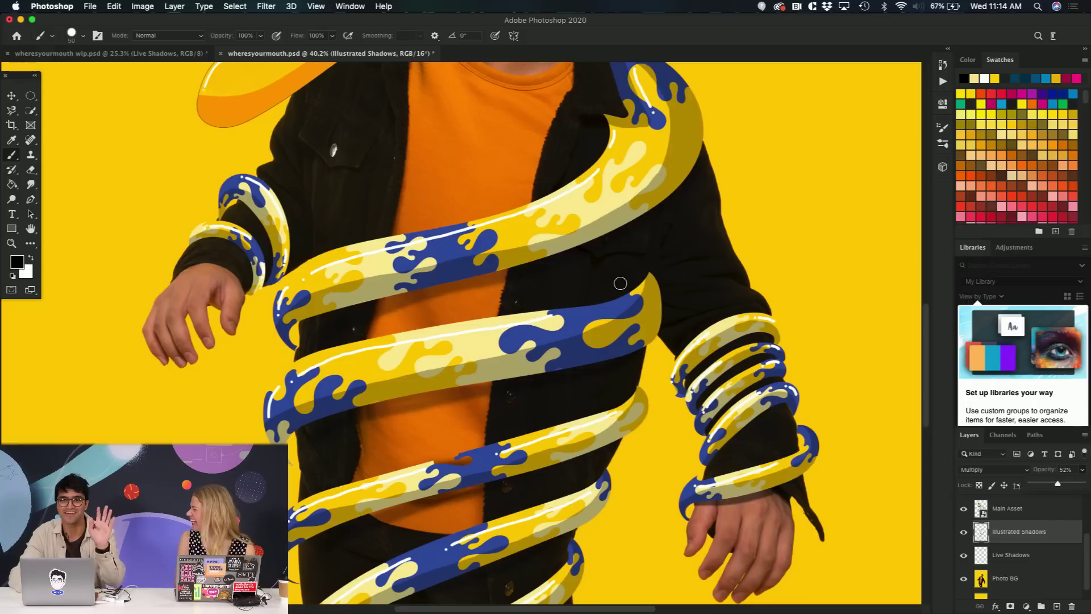
- Hide the Illustrated Shadows layer to compare the shading around the illustrated hand on the man's face
scroll(443, 242, "up", 5)
scroll(444, 242, "up", 3)
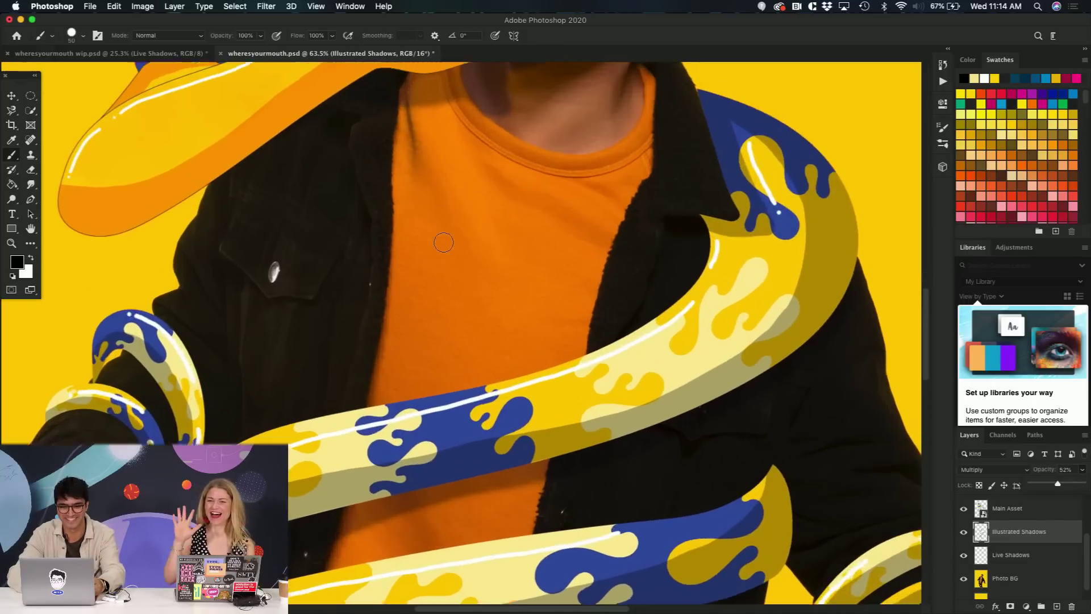
scroll(444, 243, "up", 8)
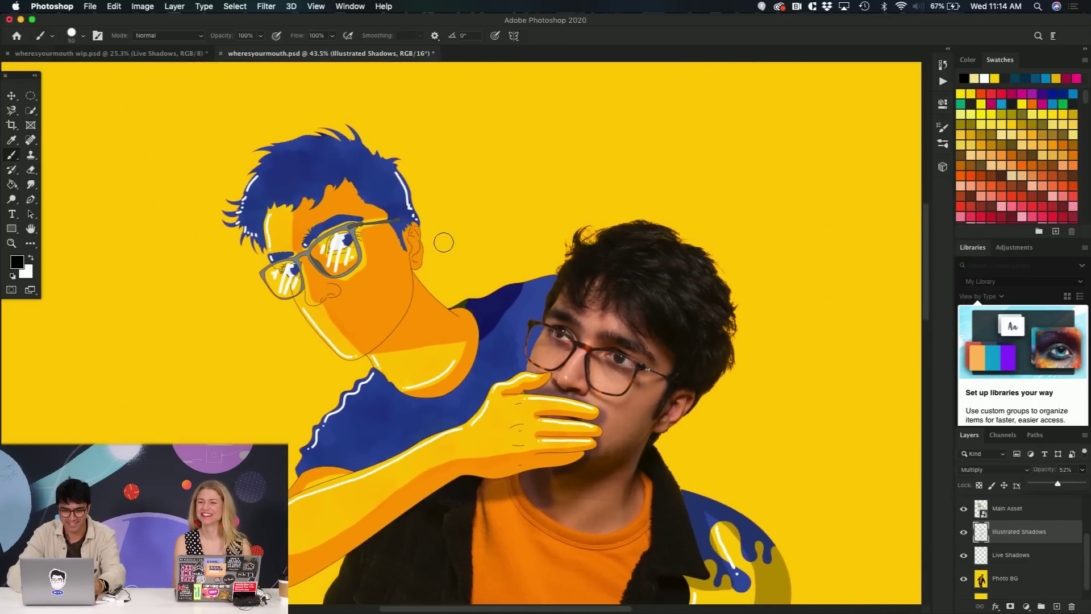
scroll(444, 242, "down", 6)
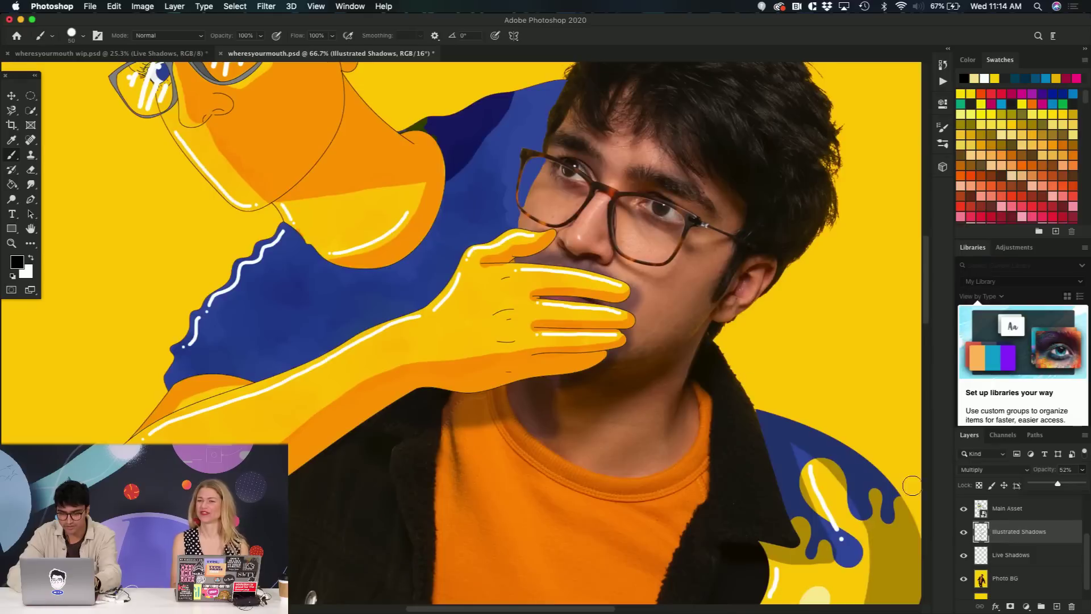
left_click(964, 532)
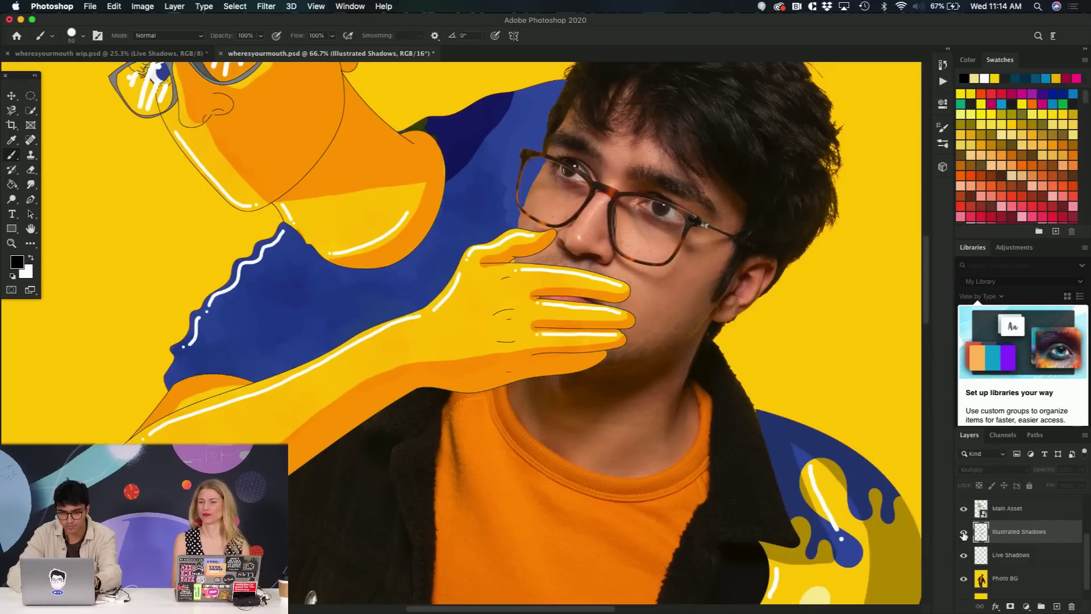
- Show the Illustrated Shadows layer again and inspect the shadows around the face and along the torso bands
left_click(964, 533)
scroll(642, 361, "up", 3)
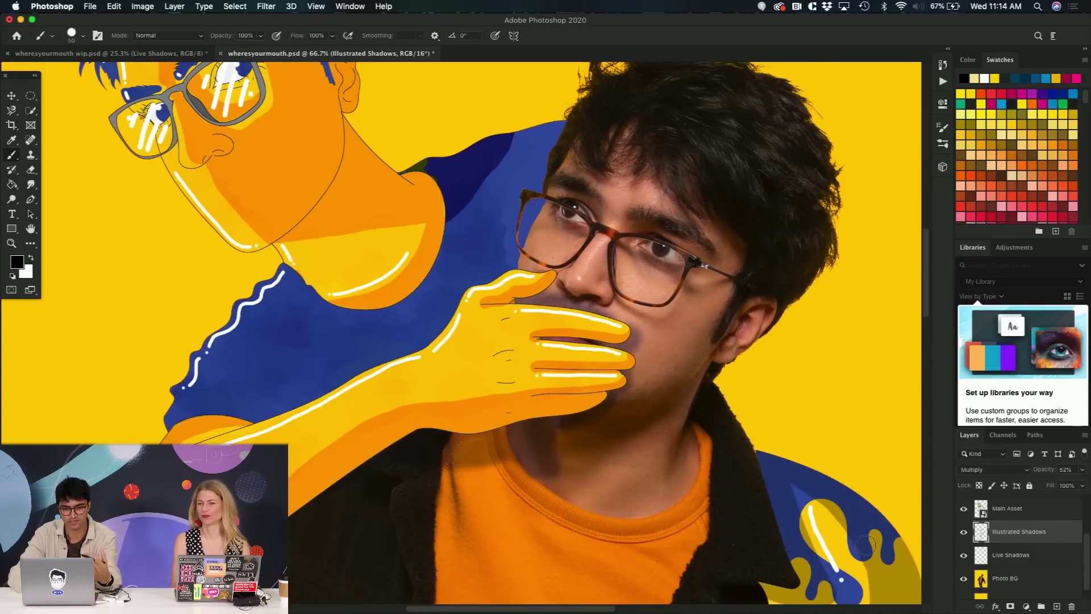
scroll(669, 378, "down", 15)
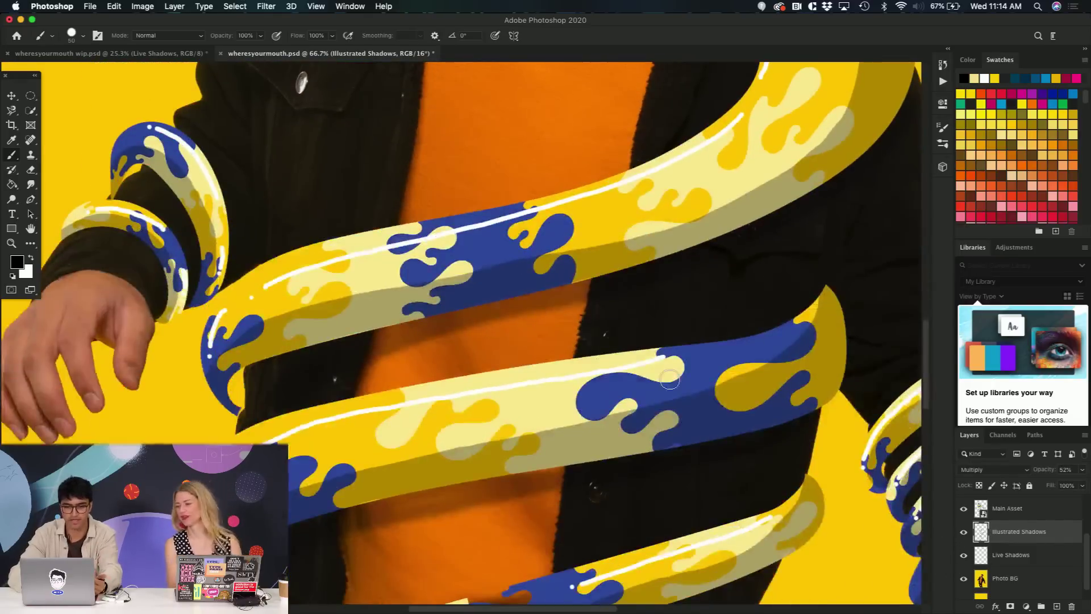
scroll(669, 378, "up", 15)
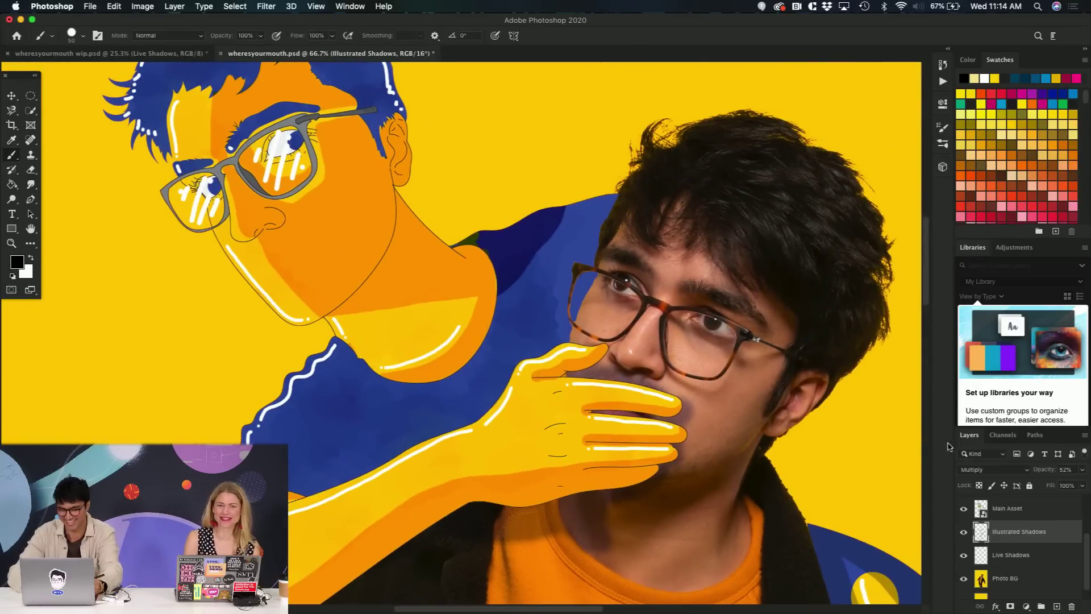
- Compare the artwork with the Illustrated Shadows layer off and on, then view the whole composite
left_click(964, 532)
left_click(964, 532)
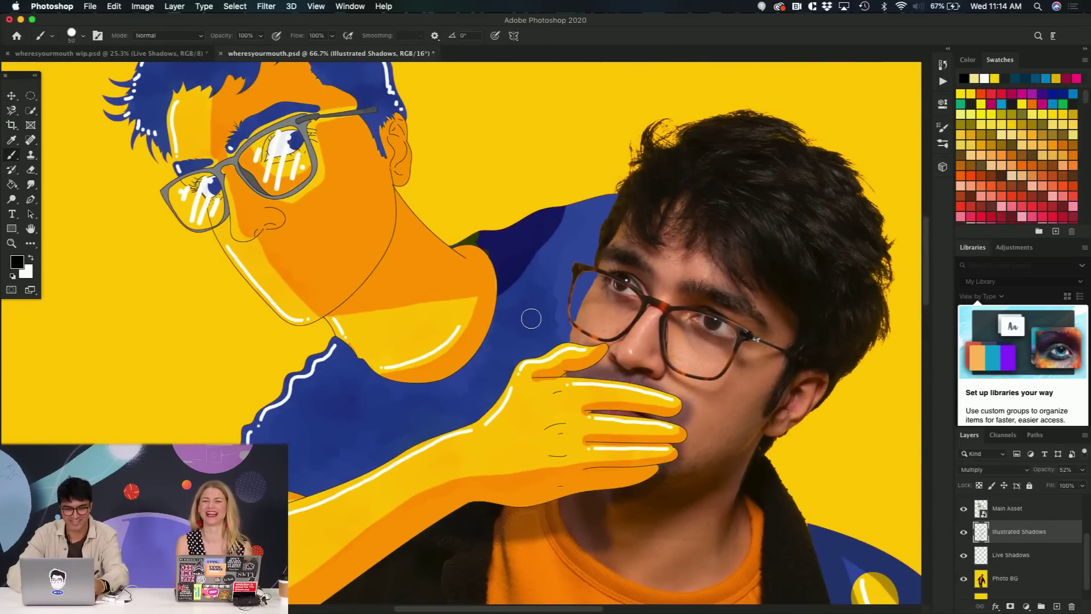
scroll(530, 319, "down", 6)
scroll(531, 318, "down", 3)
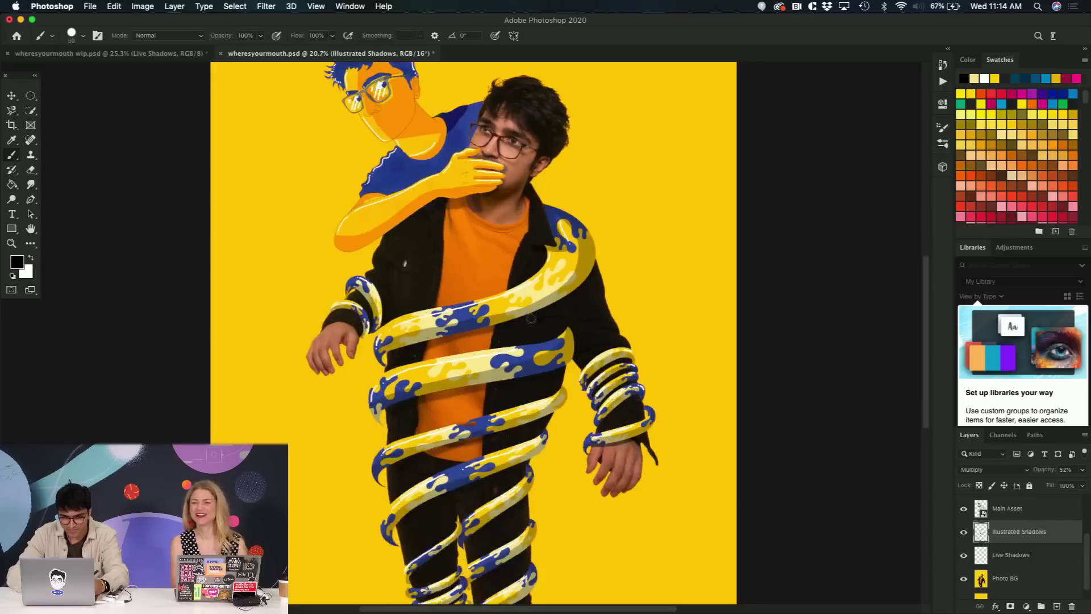
scroll(1041, 535, "up", 3)
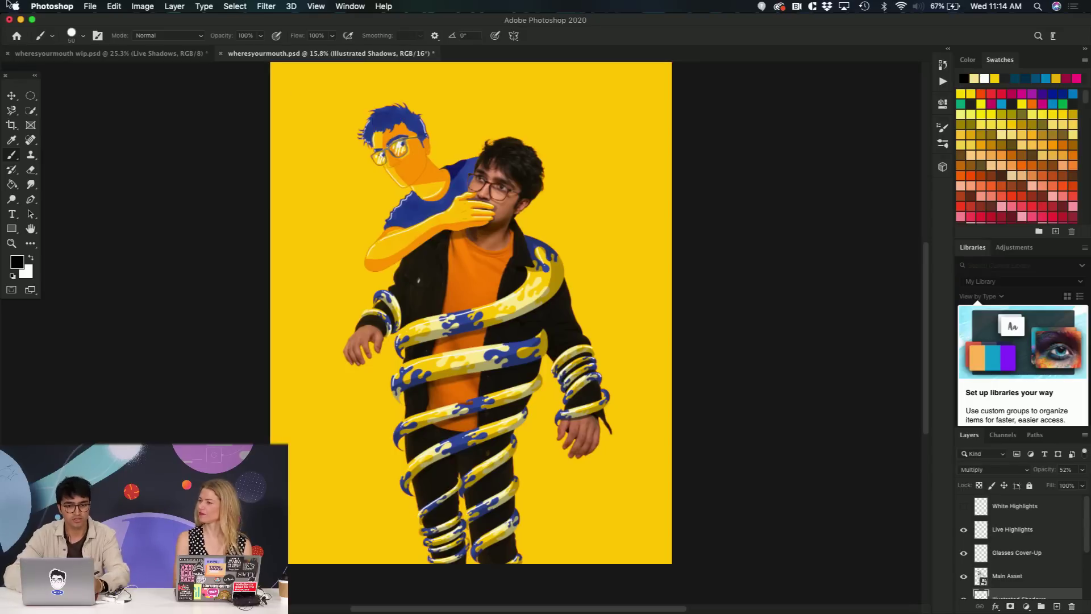
- Pick the Kyle's Screentones 38 brush and reduce its size to 27 px
left_click(83, 36)
left_click(41, 117)
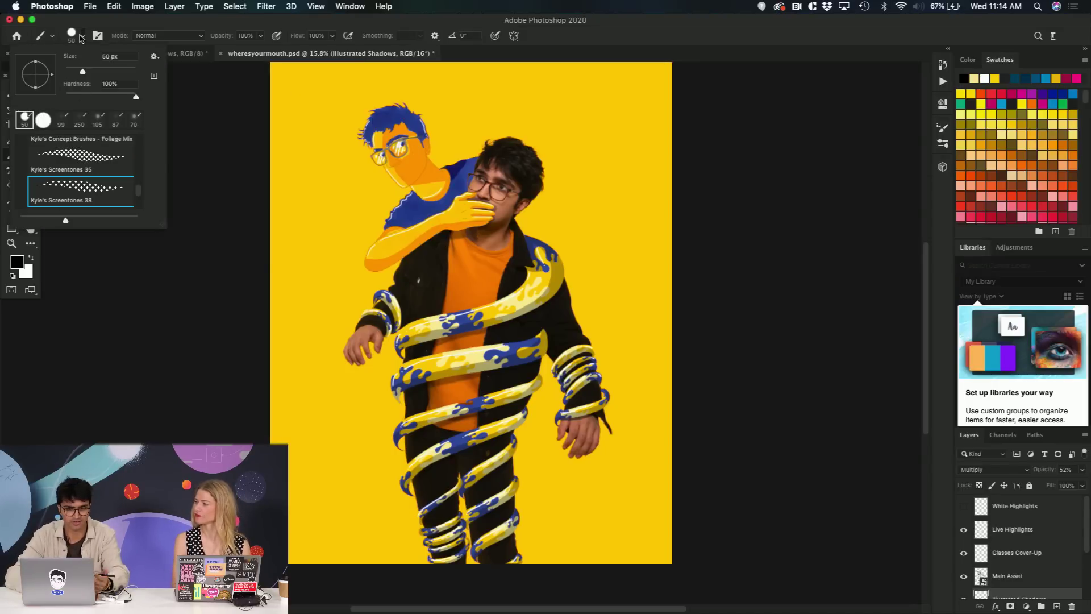
left_click(83, 36)
scroll(455, 267, "up", 5)
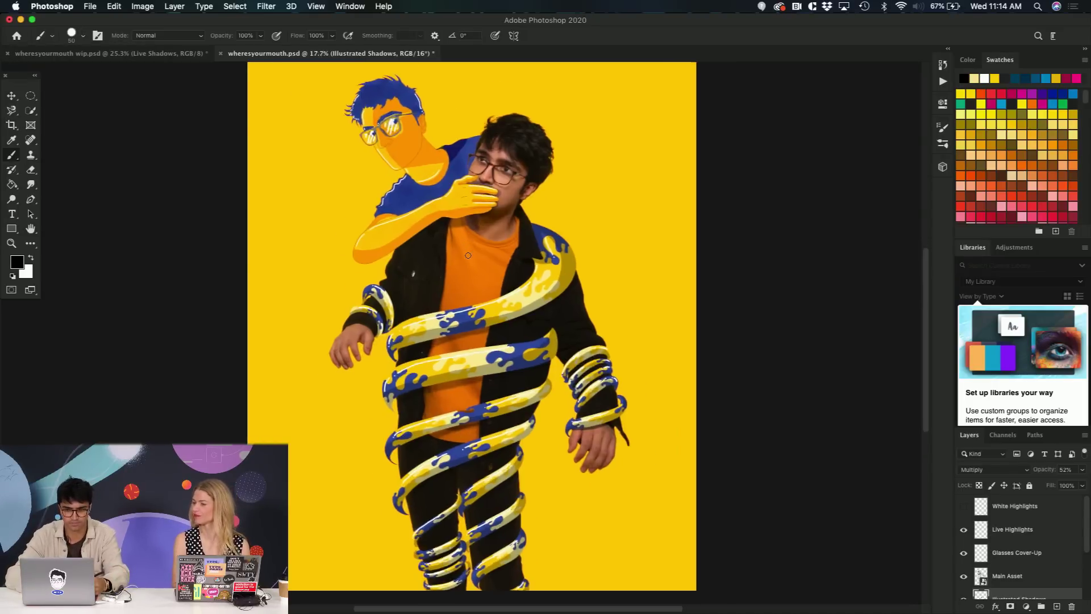
scroll(468, 256, "up", 2)
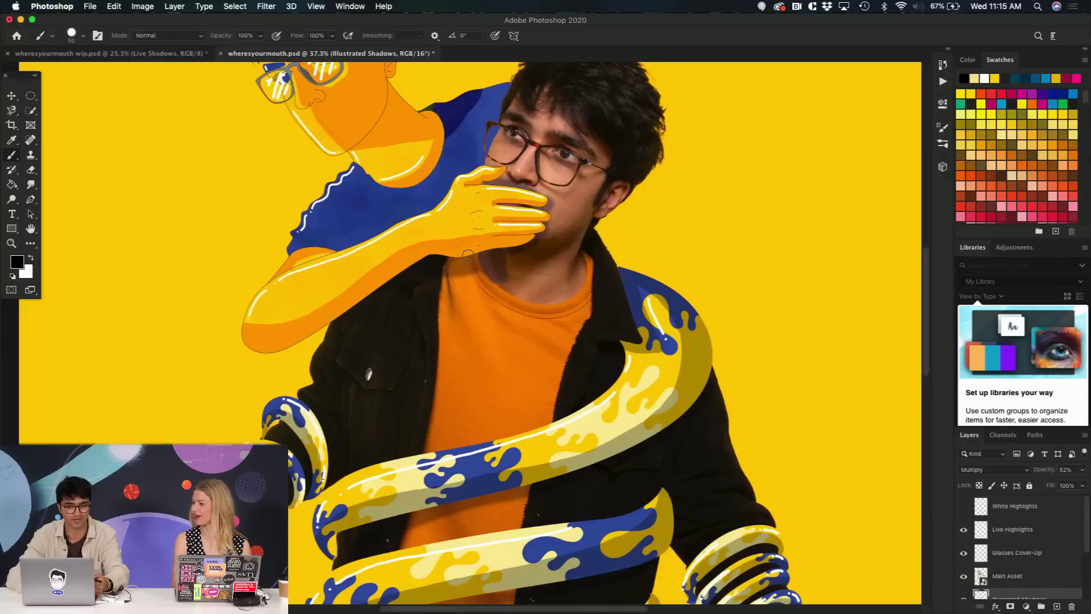
left_click(83, 36)
left_click_drag(85, 69, 76, 71)
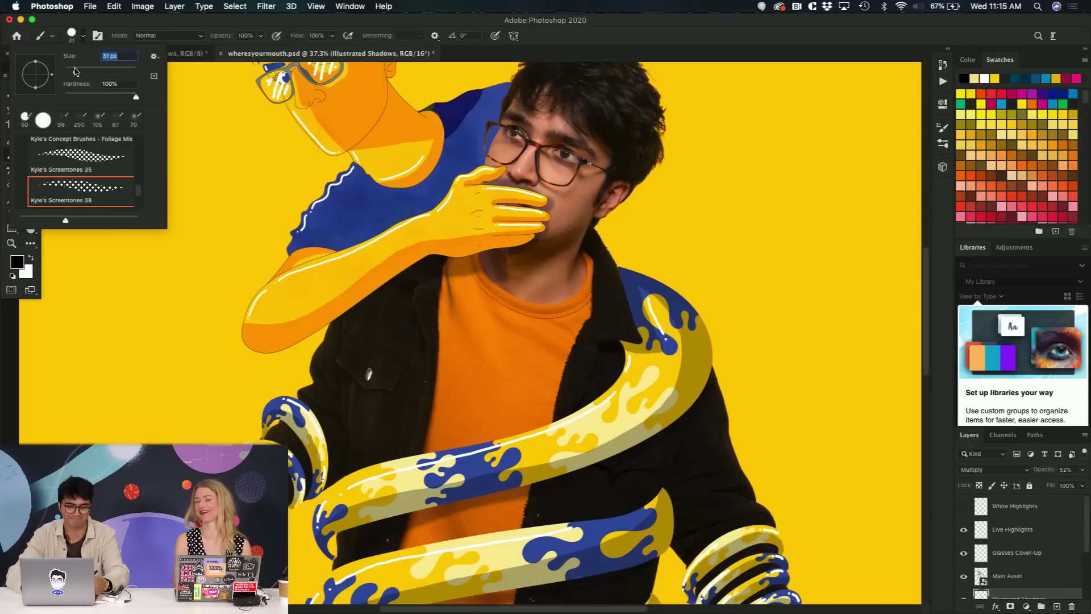
key("Return")
scroll(532, 433, "up", 3)
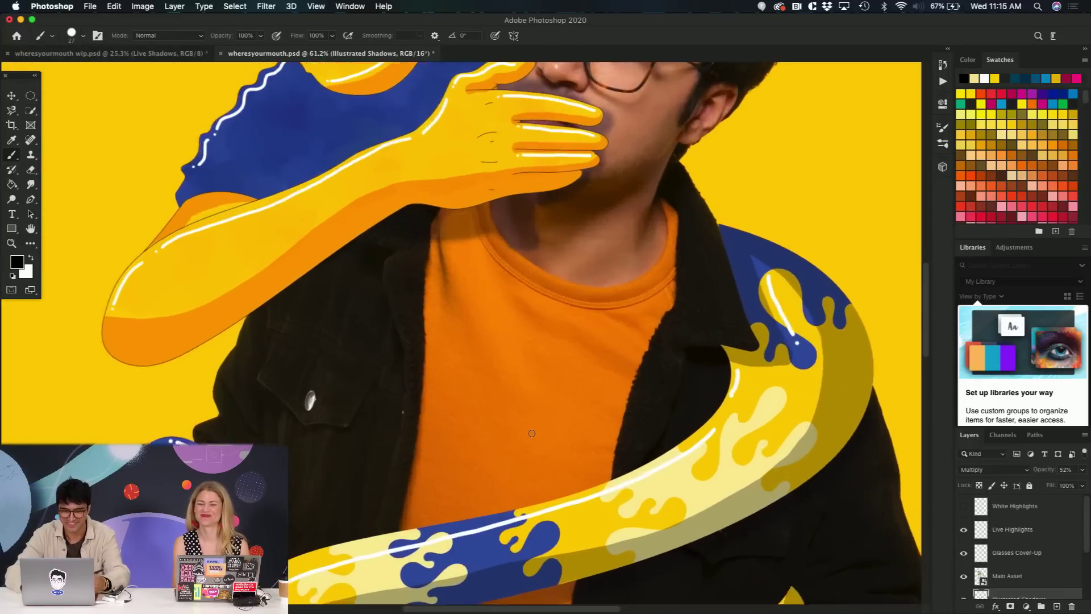
- Undo a black test stroke on the photographed hand, swap the paint colour to white and brush a screentone stroke there
scroll(532, 434, "down", 3)
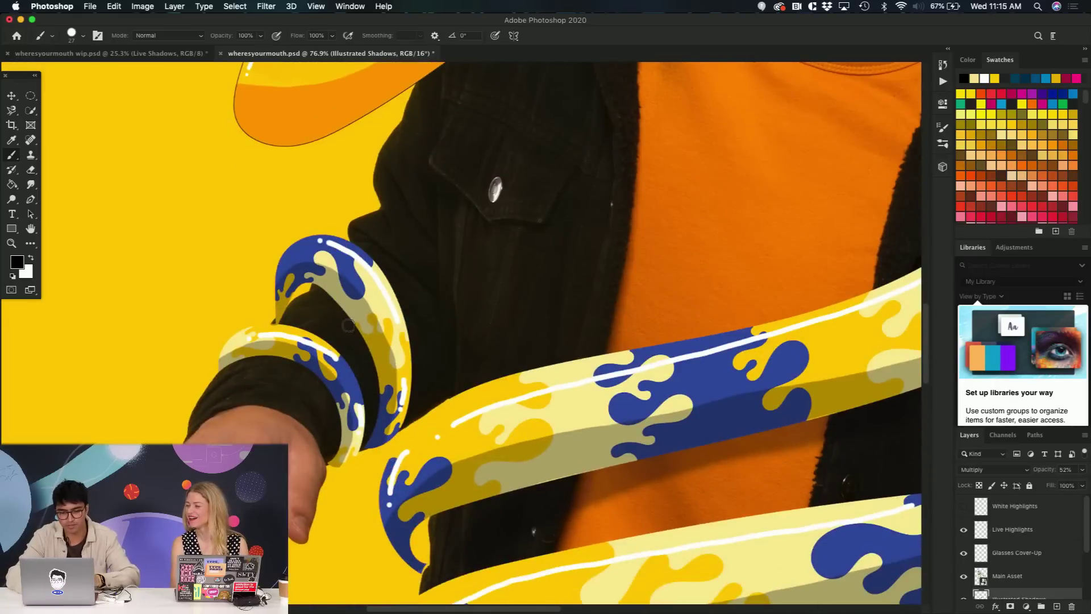
scroll(313, 358, "up", 2)
scroll(313, 358, "up", 2)
mouse_move(364, 418)
left_mouse_down()
mouse_move(375, 399)
mouse_move(361, 433)
left_mouse_up()
key("super+z")
key("x")
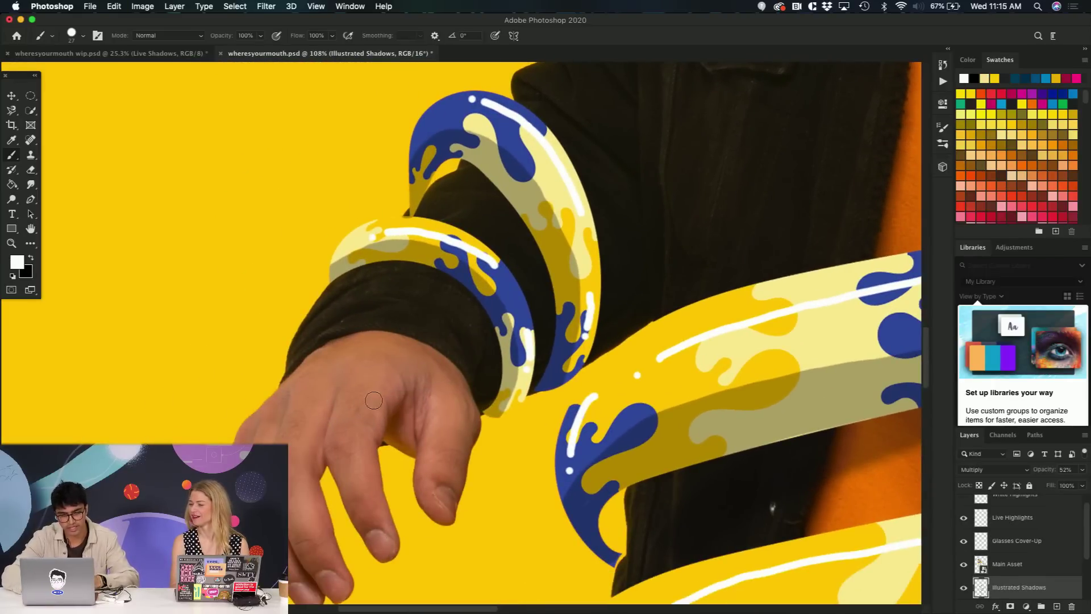
mouse_move(370, 419)
left_mouse_down()
mouse_move(392, 398)
mouse_move(375, 415)
mouse_move(373, 404)
left_mouse_up()
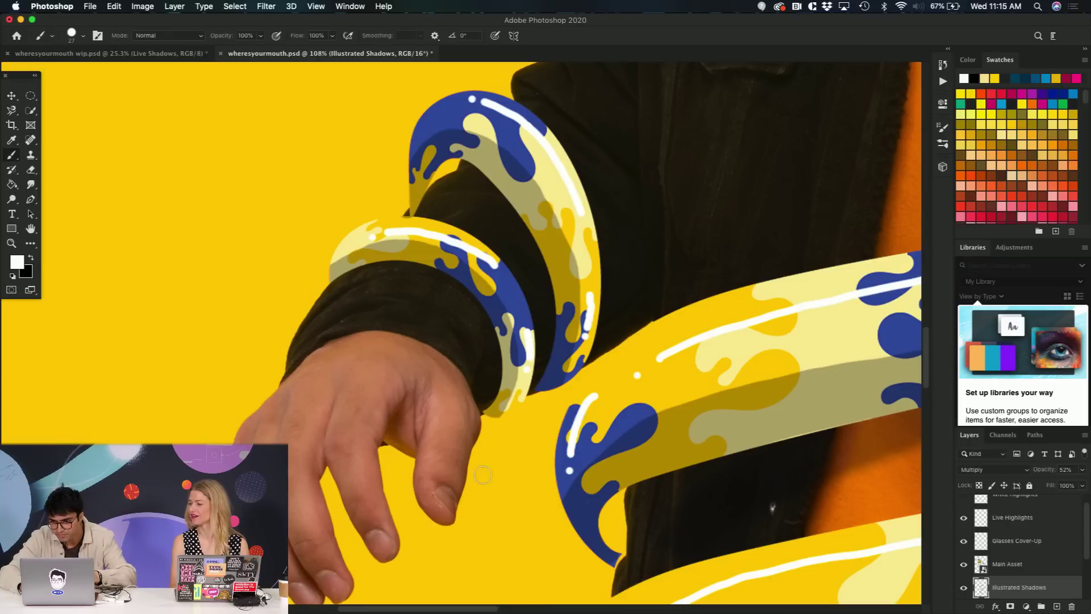
- Try the Normal blend mode on the Illustrated Shadows layer
left_click(1039, 551)
scroll(1038, 552, "up", 1)
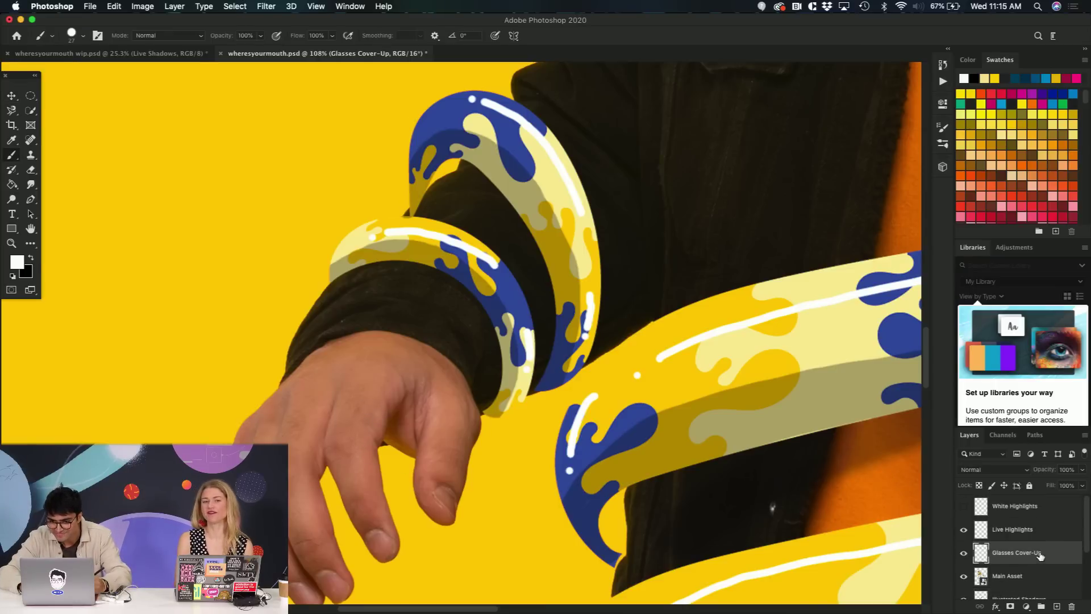
scroll(1028, 528, "down", 2)
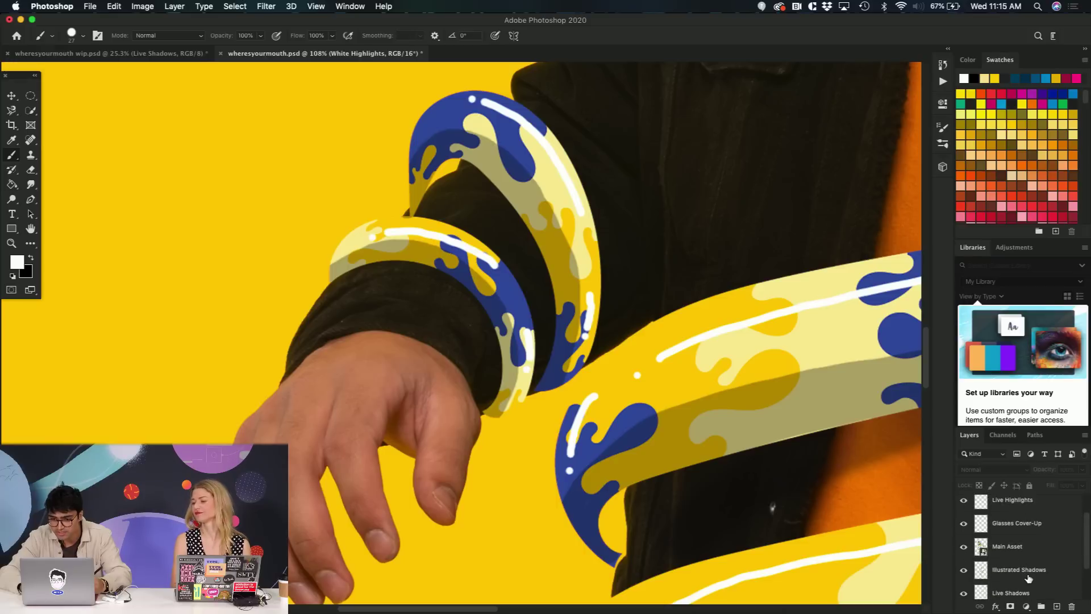
left_click(1027, 574)
left_click(1022, 470)
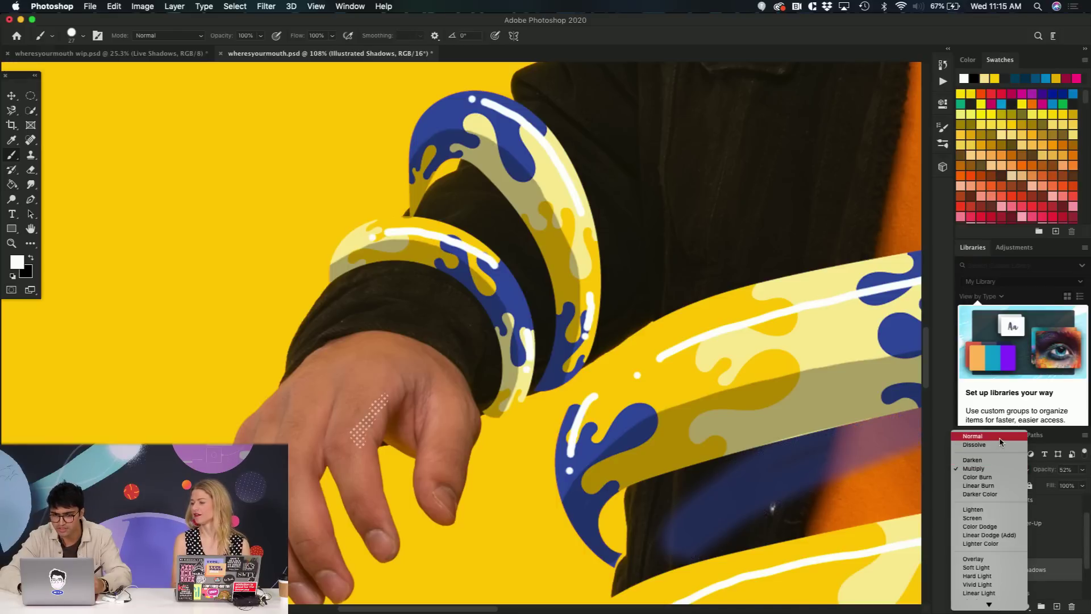
key("Escape")
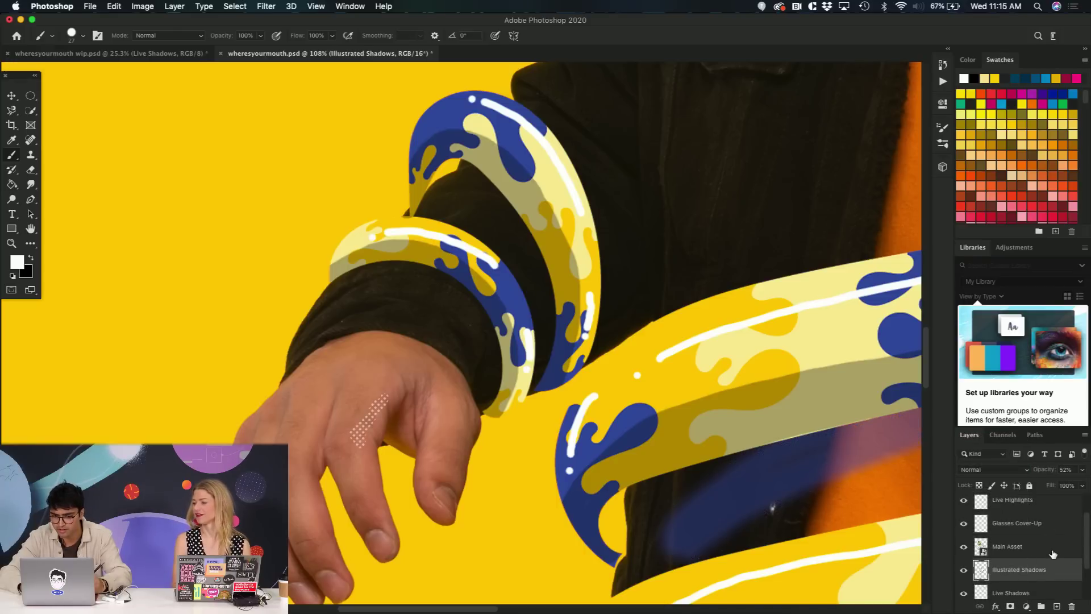
- Add a new layer above Live Highlights and paint white screentone highlights along the photographed hand's fingers and thumb
left_click(1026, 525)
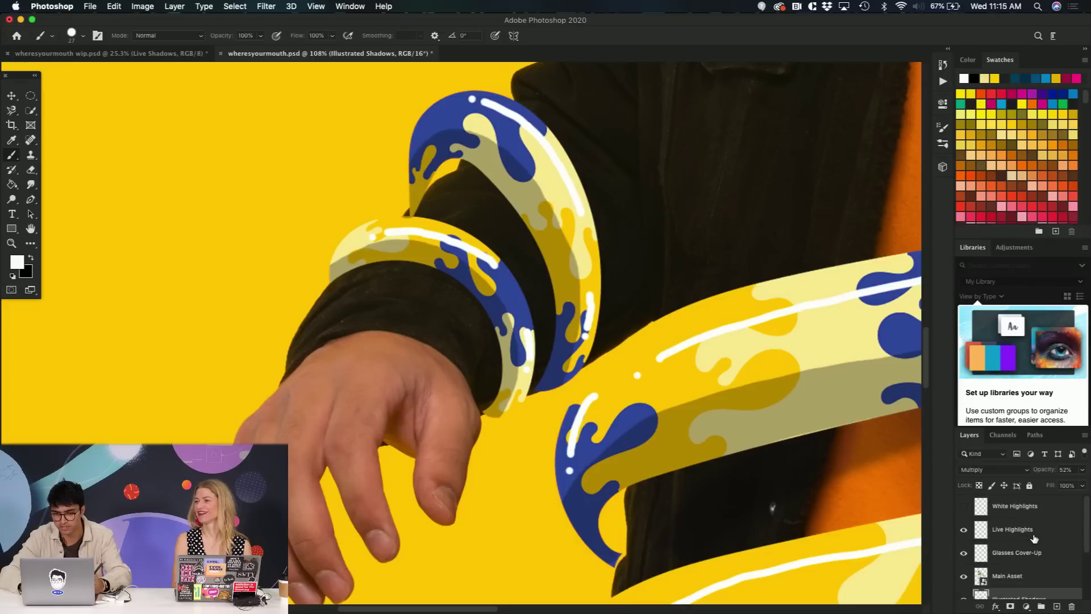
left_click(1058, 607)
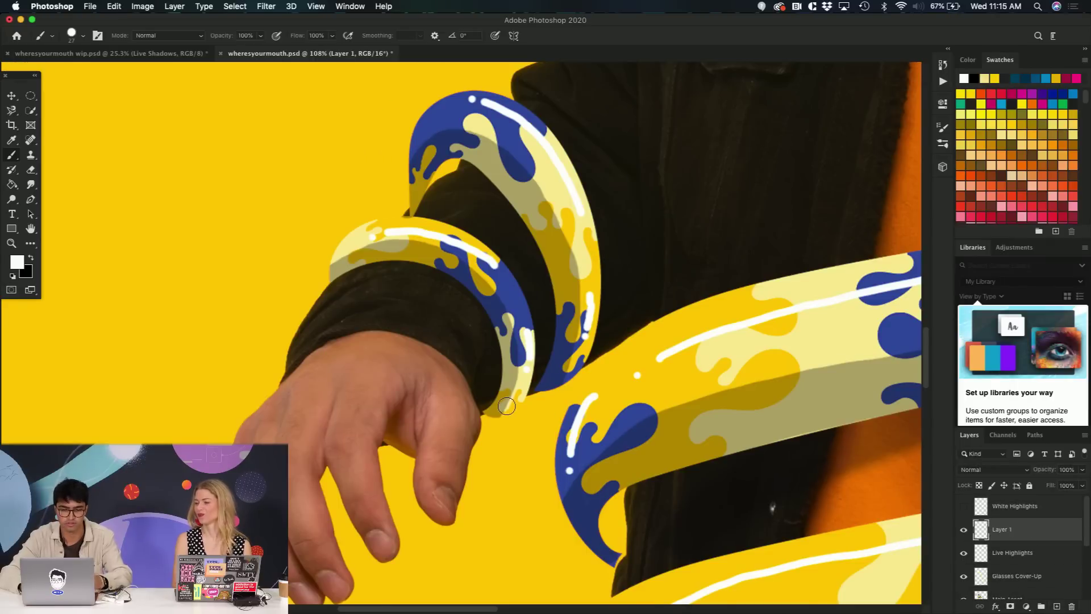
scroll(429, 453, "up", 3)
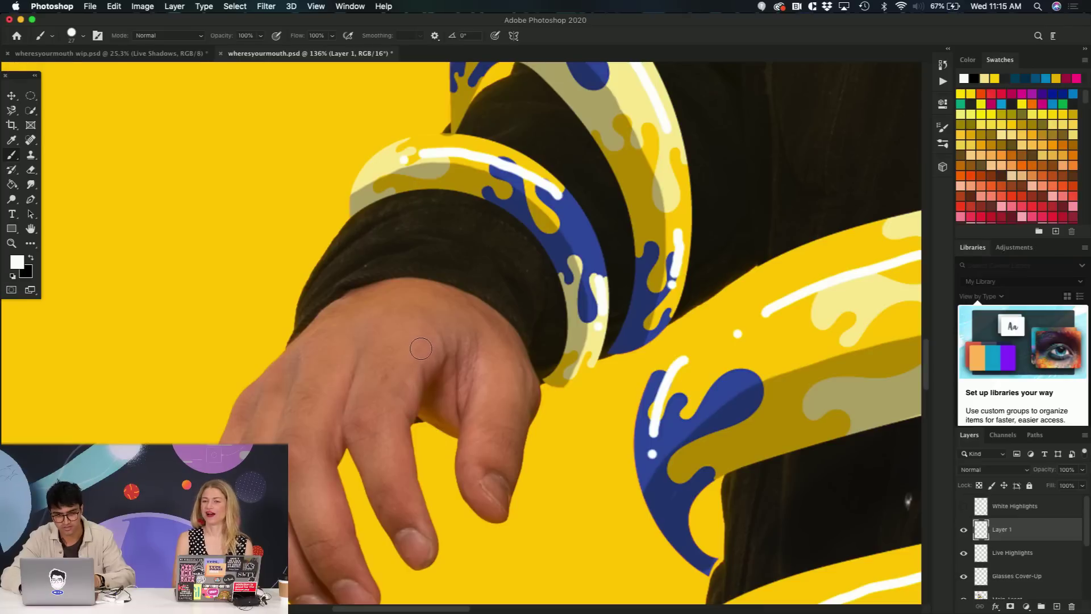
mouse_move(425, 345)
left_mouse_down()
mouse_move(397, 398)
mouse_move(393, 435)
mouse_move(420, 522)
left_mouse_up()
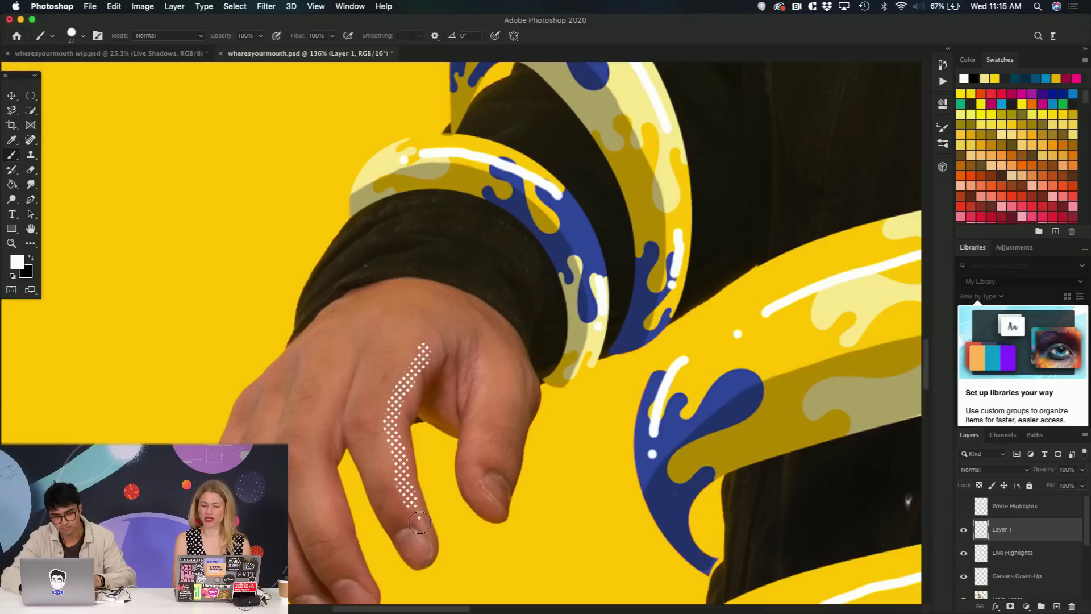
left_click_drag(330, 428, 317, 467)
mouse_move(326, 496)
left_mouse_down()
mouse_move(346, 554)
mouse_move(301, 574)
left_mouse_up()
left_click_drag(484, 399, 472, 487)
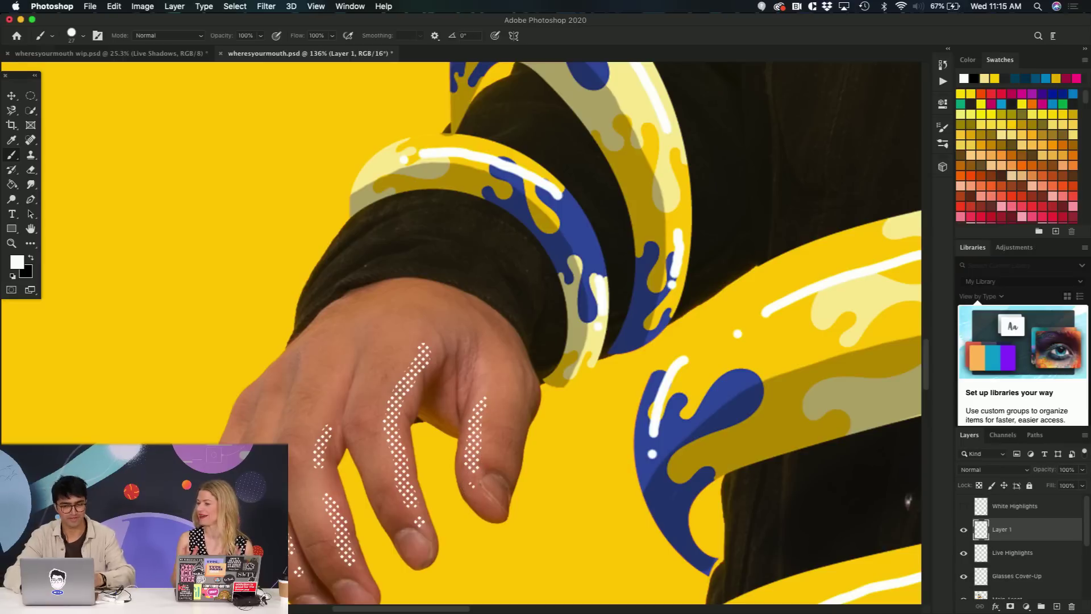
- Paint white screentone highlights on the jacket cuff and on the sleeve between the two wrist bands
scroll(461, 333, "up", 10)
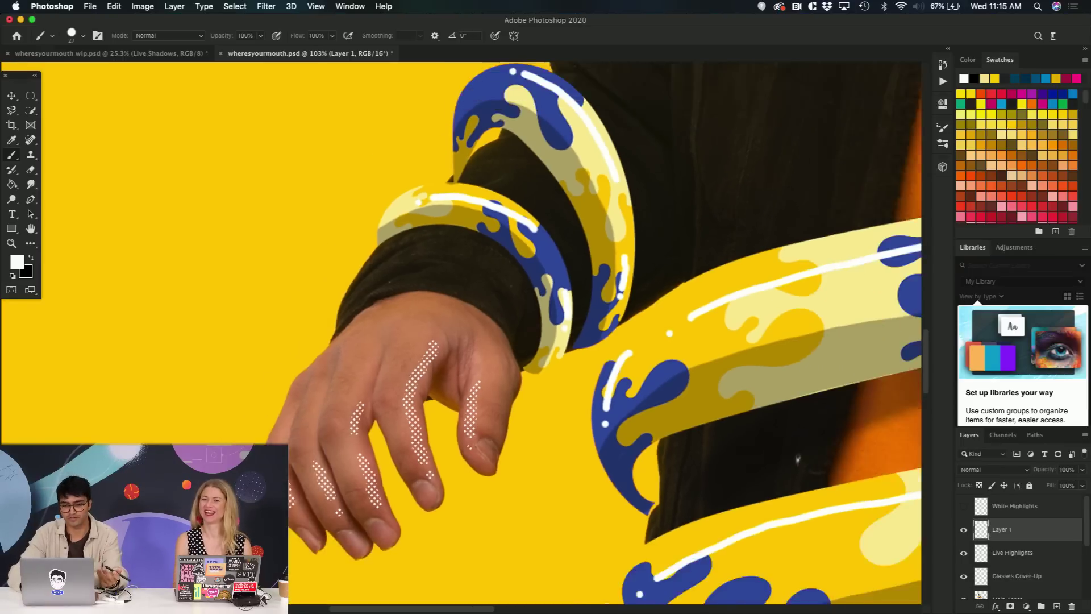
scroll(461, 333, "right", 10)
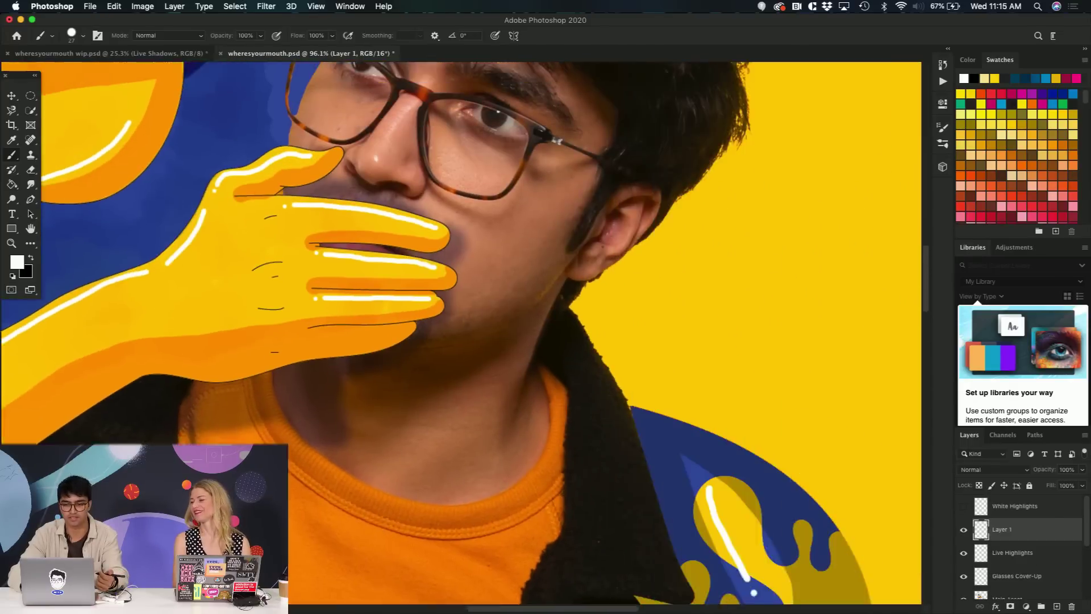
scroll(461, 333, "down", 10)
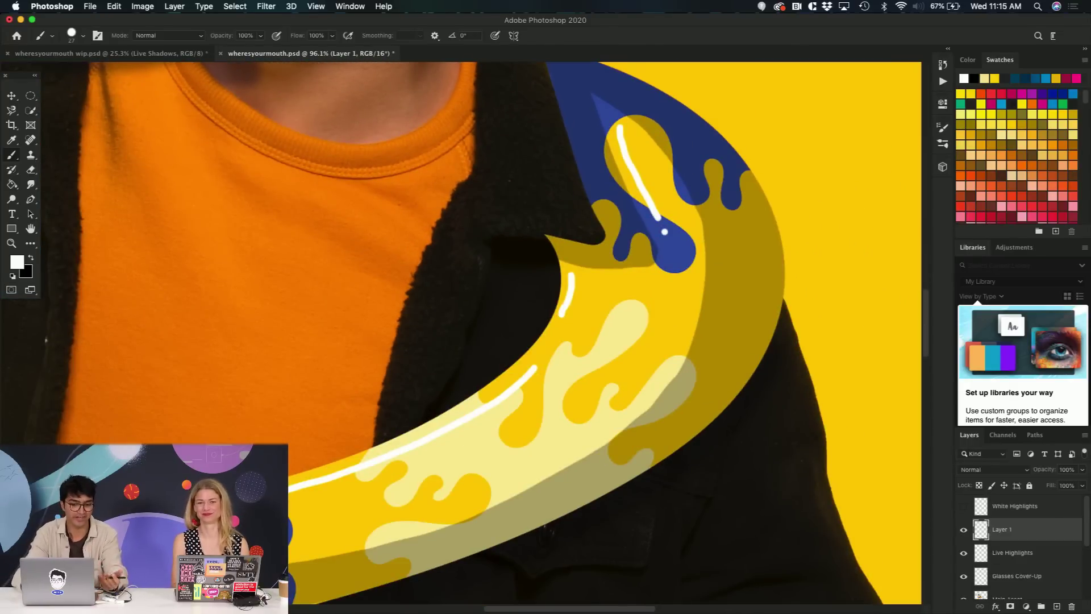
scroll(461, 333, "down", 6)
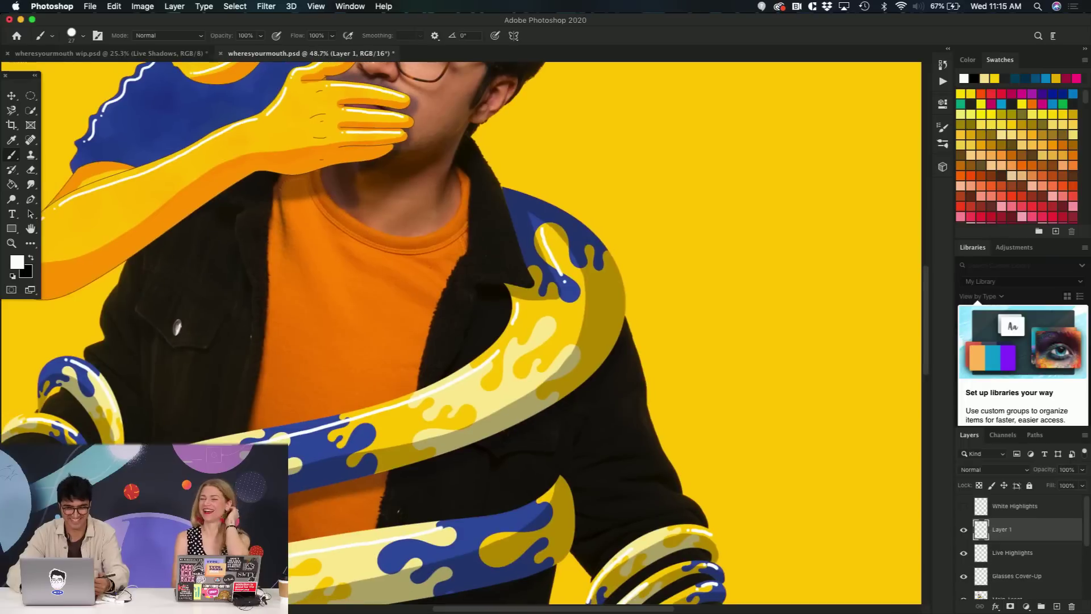
scroll(461, 333, "left", 5)
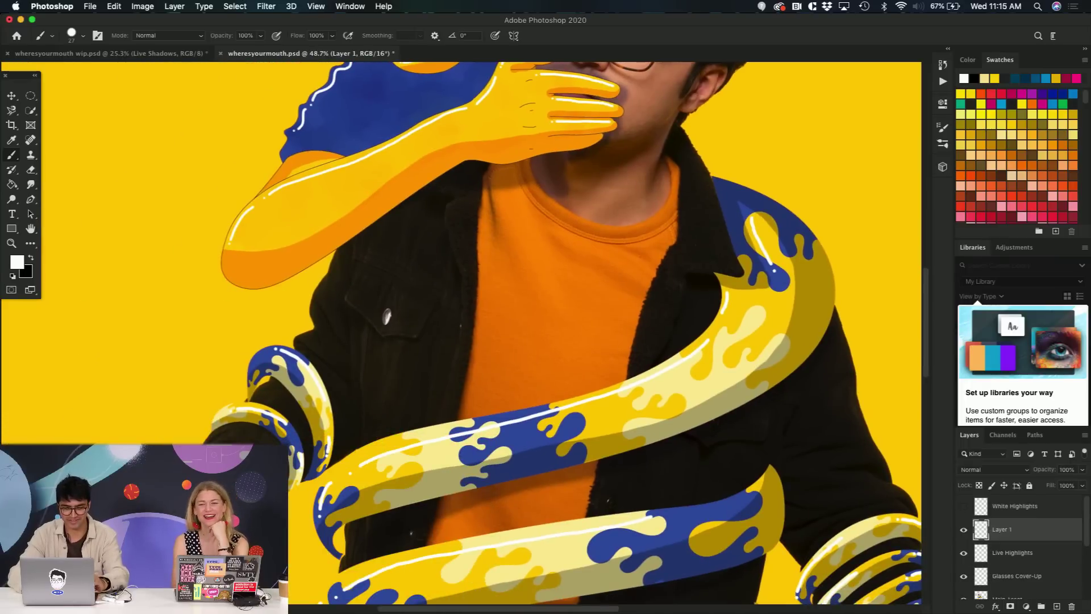
scroll(243, 402, "up", 6)
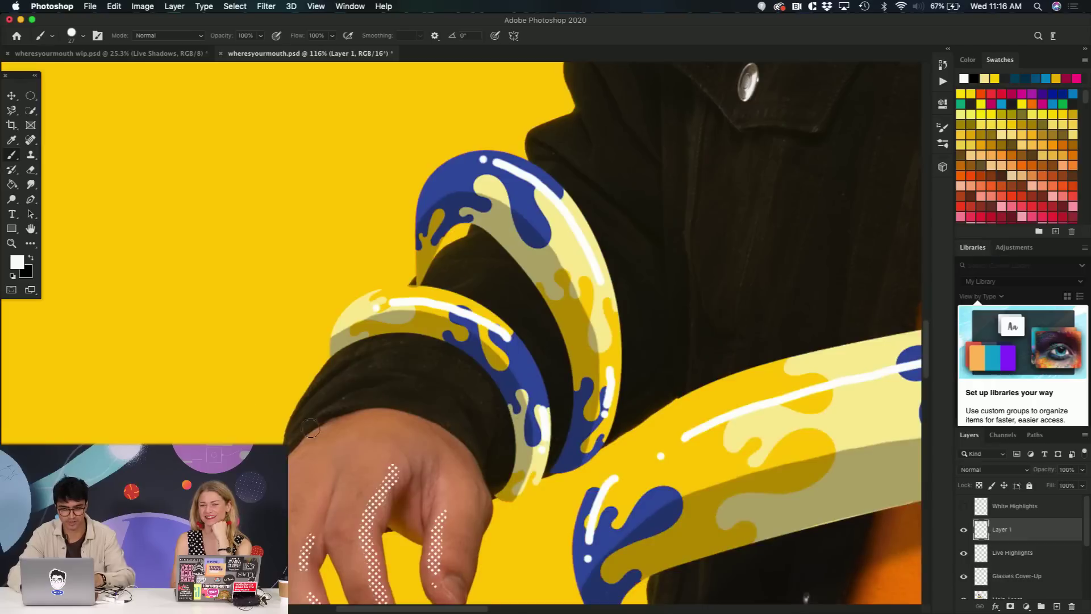
left_click_drag(351, 365, 312, 411)
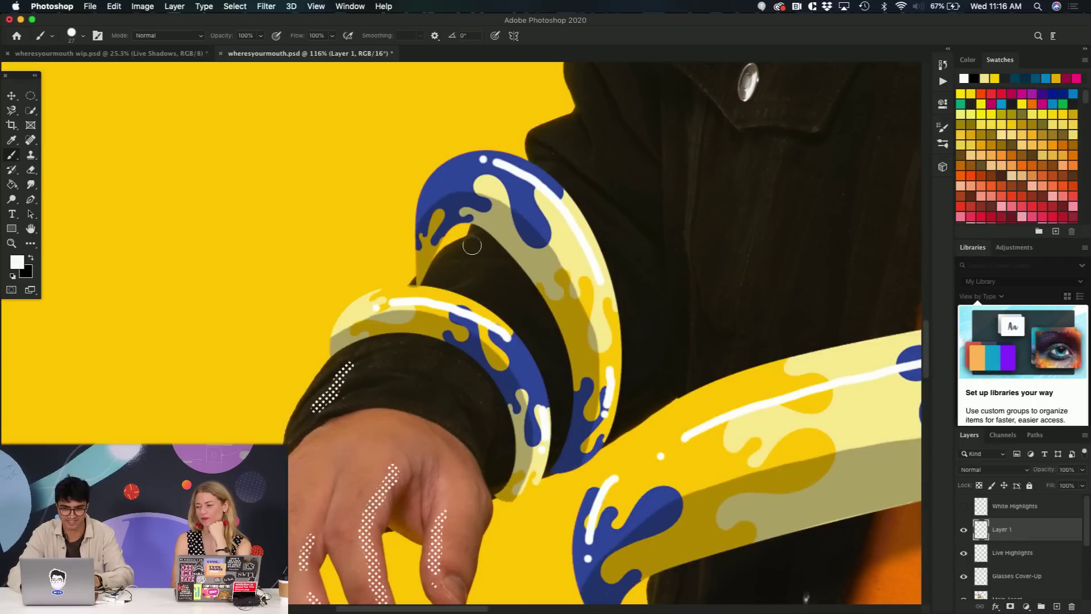
left_click_drag(471, 244, 443, 279)
- Brush white screentone highlights down the upper sleeve, its elbow folds, the chest pocket flap and the jacket front below
scroll(555, 148, "up", 6)
scroll(555, 148, "up", 4)
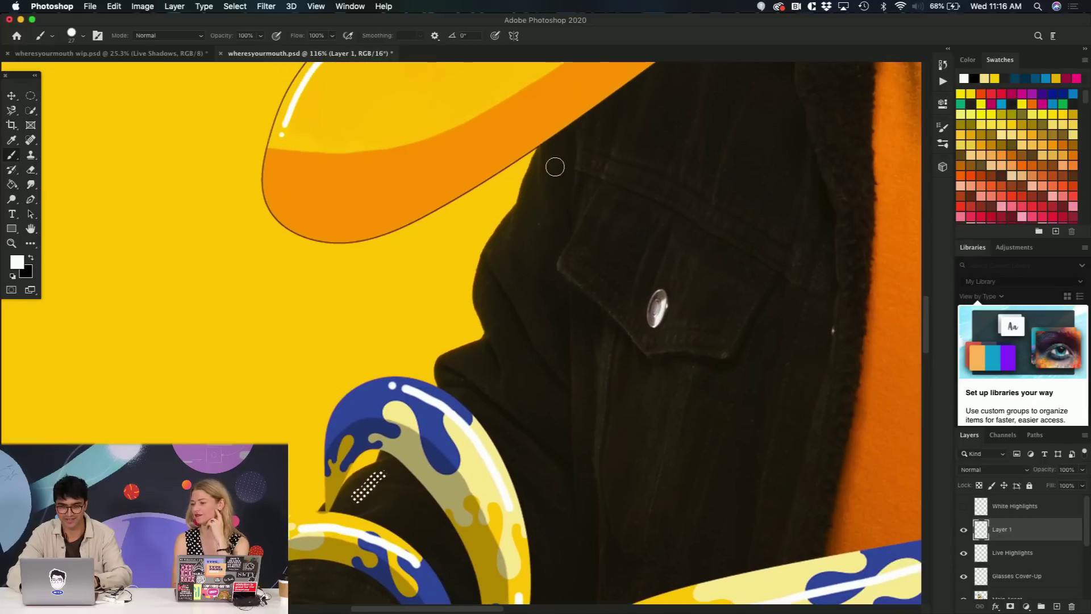
mouse_move(555, 164)
left_mouse_down()
mouse_move(541, 213)
mouse_move(510, 254)
mouse_move(504, 279)
left_mouse_up()
mouse_move(507, 322)
left_mouse_down()
mouse_move(502, 352)
mouse_move(463, 370)
left_mouse_up()
mouse_move(749, 286)
left_mouse_down()
mouse_move(722, 329)
mouse_move(658, 346)
mouse_move(632, 328)
left_mouse_up()
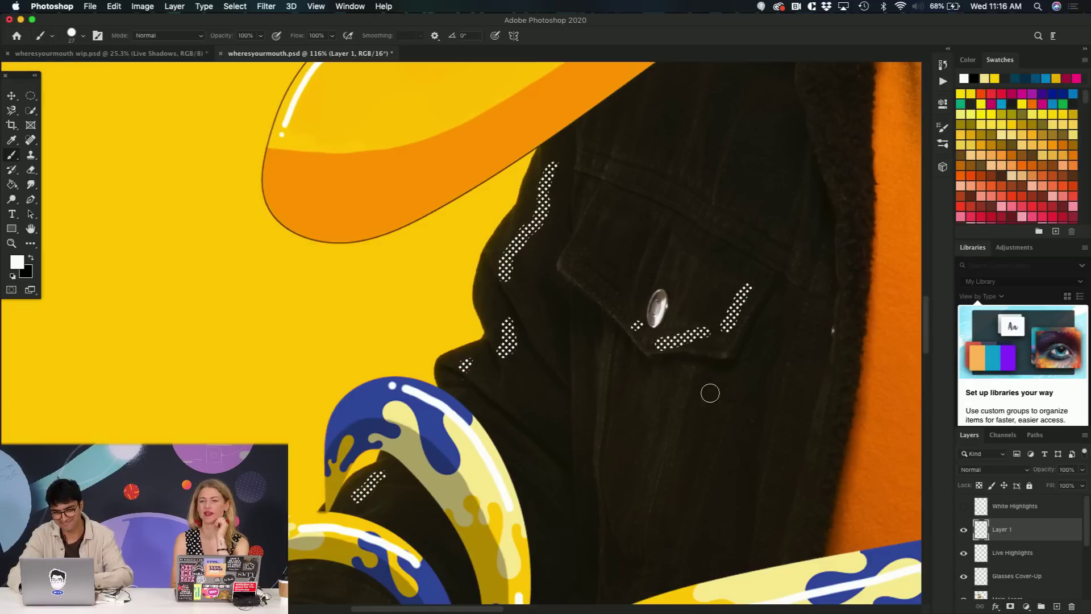
left_click_drag(716, 389, 672, 526)
- Paint broken white screentone highlights down the outer edge of the opposite jacket sleeve, toward its wrist bands
scroll(673, 529, "right", 10)
scroll(673, 529, "down", 2)
scroll(673, 531, "down", 5)
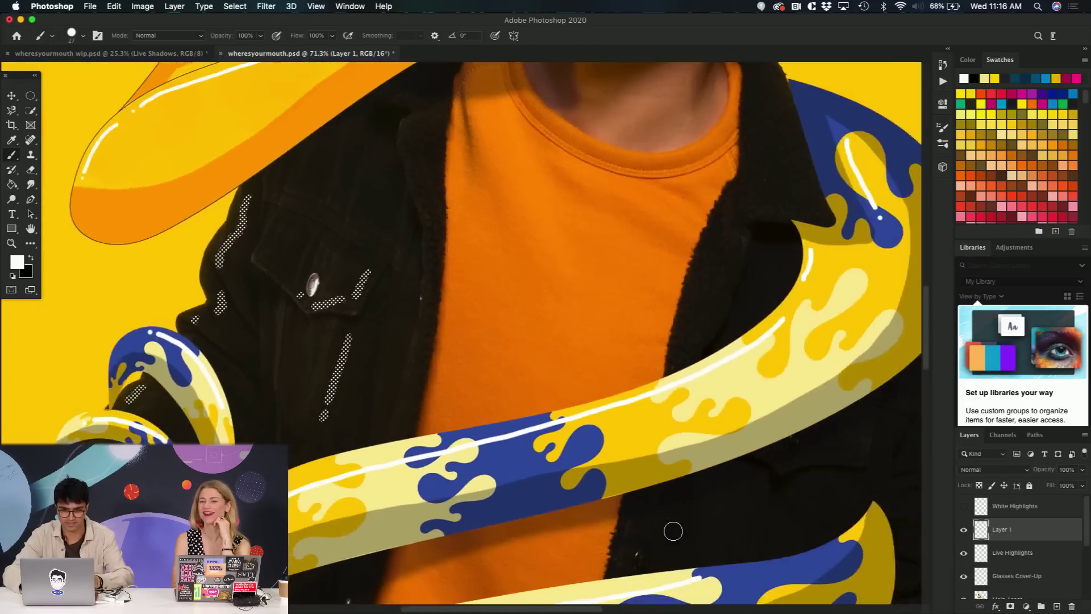
scroll(673, 530, "up", 5)
scroll(673, 531, "right", 5)
scroll(673, 531, "down", 3)
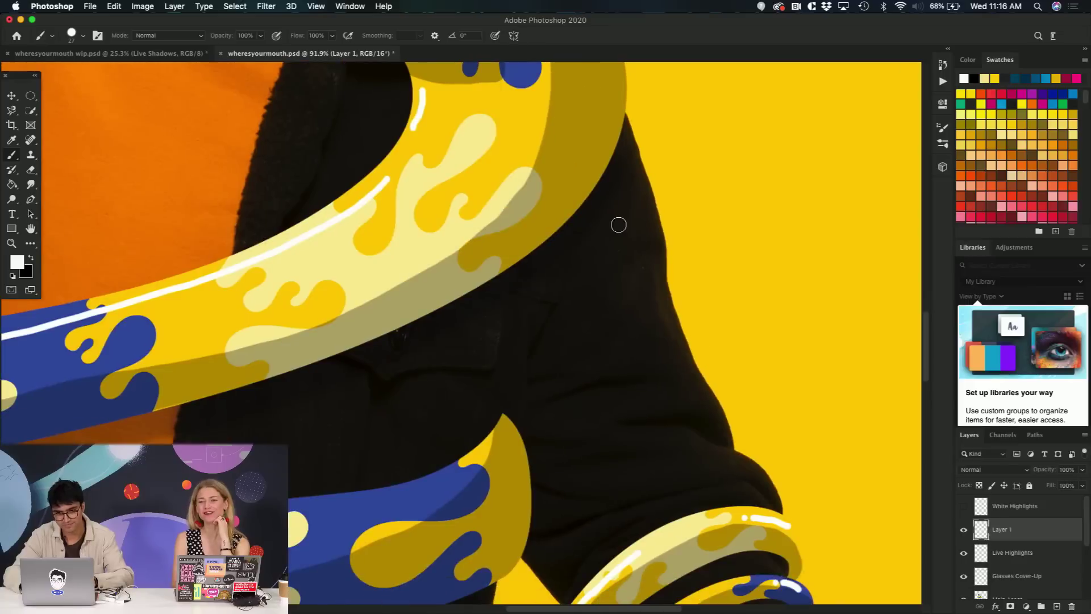
mouse_move(624, 208)
left_mouse_down()
mouse_move(667, 353)
mouse_move(702, 426)
mouse_move(748, 487)
left_mouse_up()
scroll(747, 488, "down", 5)
scroll(746, 489, "right", 3)
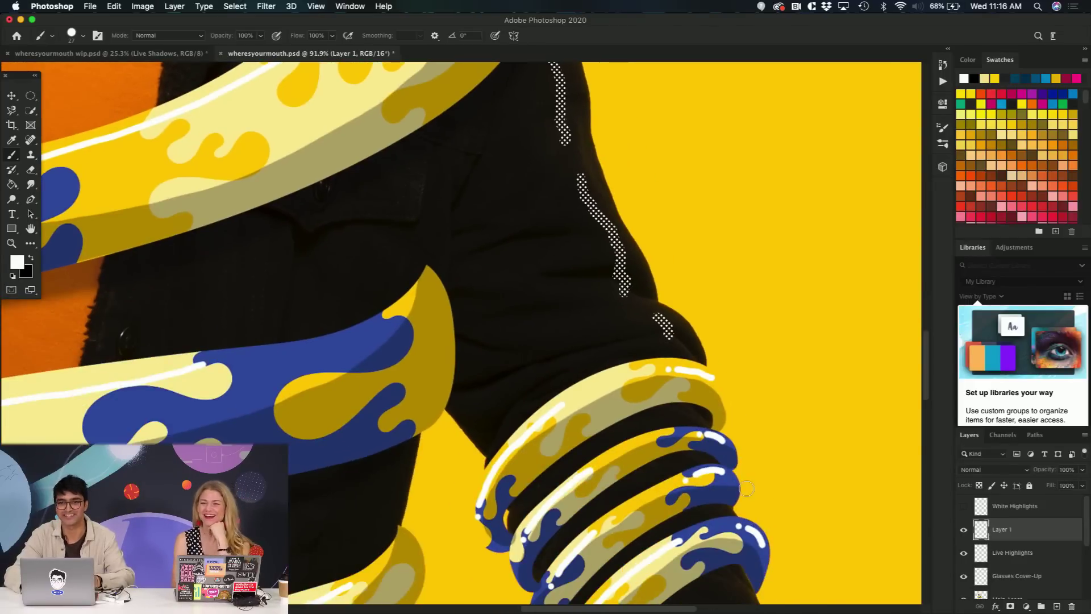
- Paint short white screentone highlights along the back and three fingers of the photographed hand below the ringed wrist
scroll(714, 324, "down", 10)
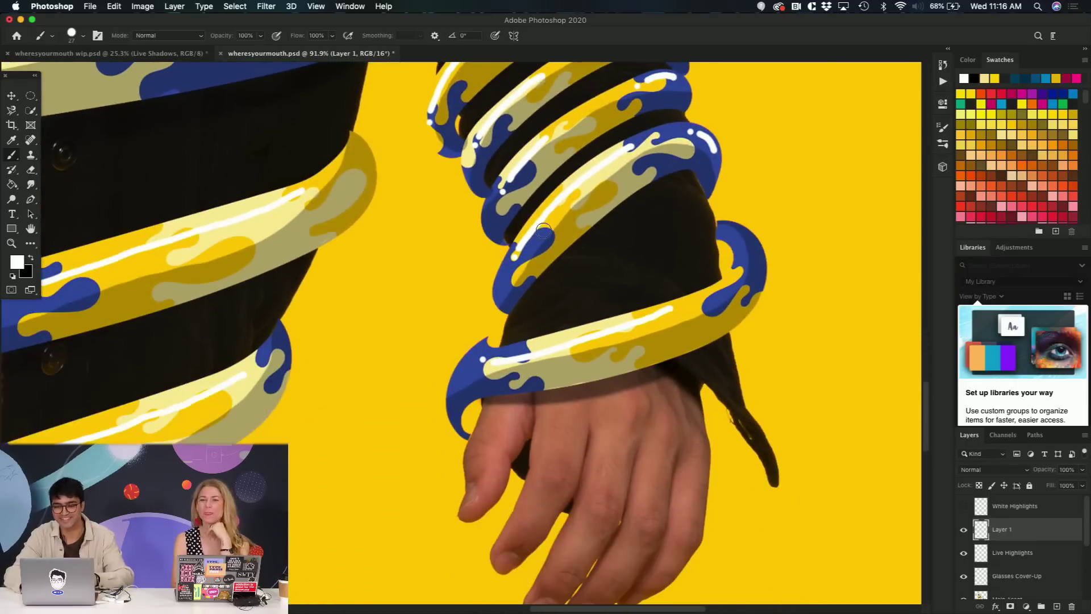
scroll(576, 355, "up", 3)
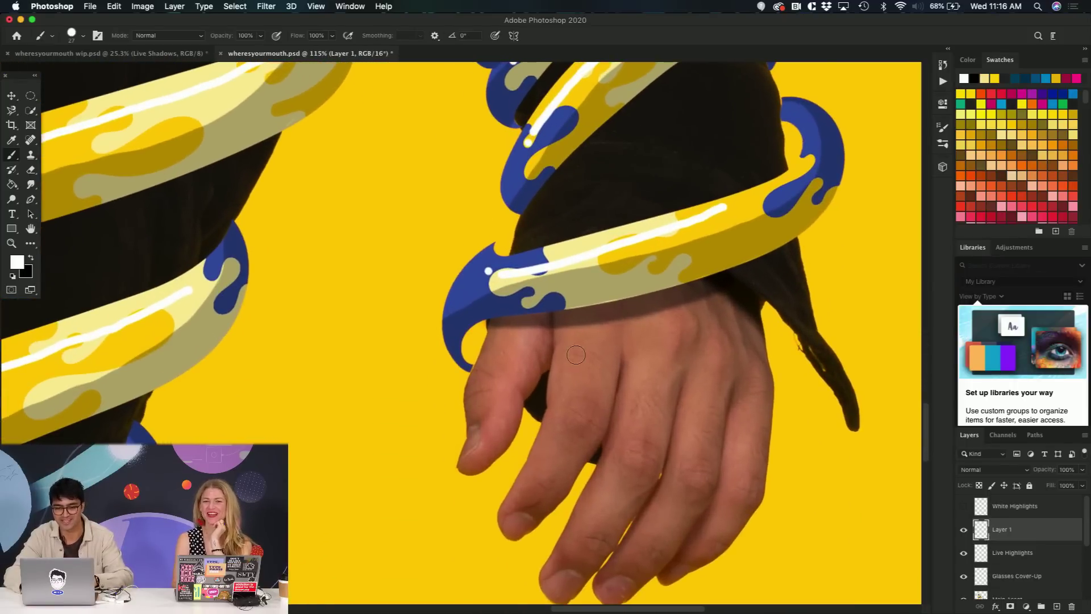
mouse_move(568, 353)
left_mouse_down()
mouse_move(567, 400)
mouse_move(520, 493)
left_mouse_up()
left_click(513, 508)
left_click_drag(630, 401, 630, 431)
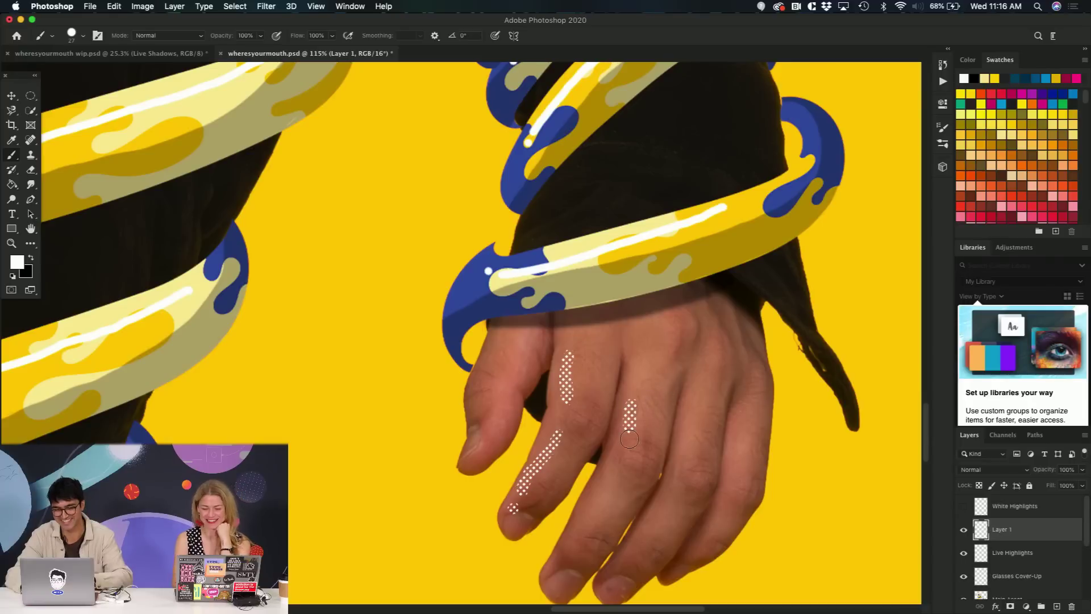
left_click_drag(611, 473, 575, 540)
left_click_drag(692, 409, 689, 437)
left_click_drag(671, 494, 656, 508)
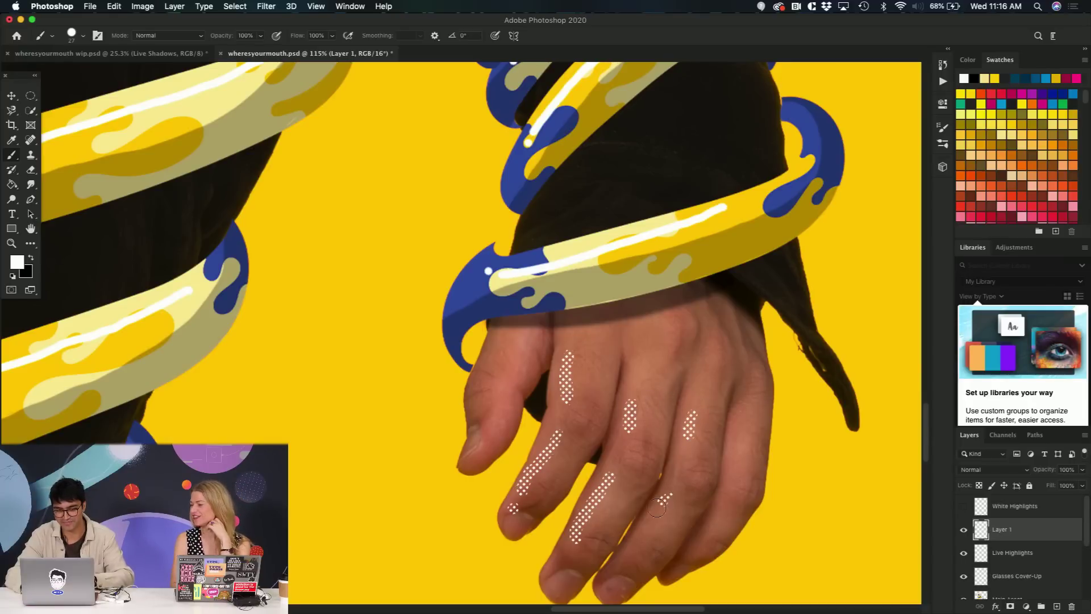
- Hide Layer 1 with the live-painted highlights and show the White Highlights layer instead
scroll(638, 541, "down", 10)
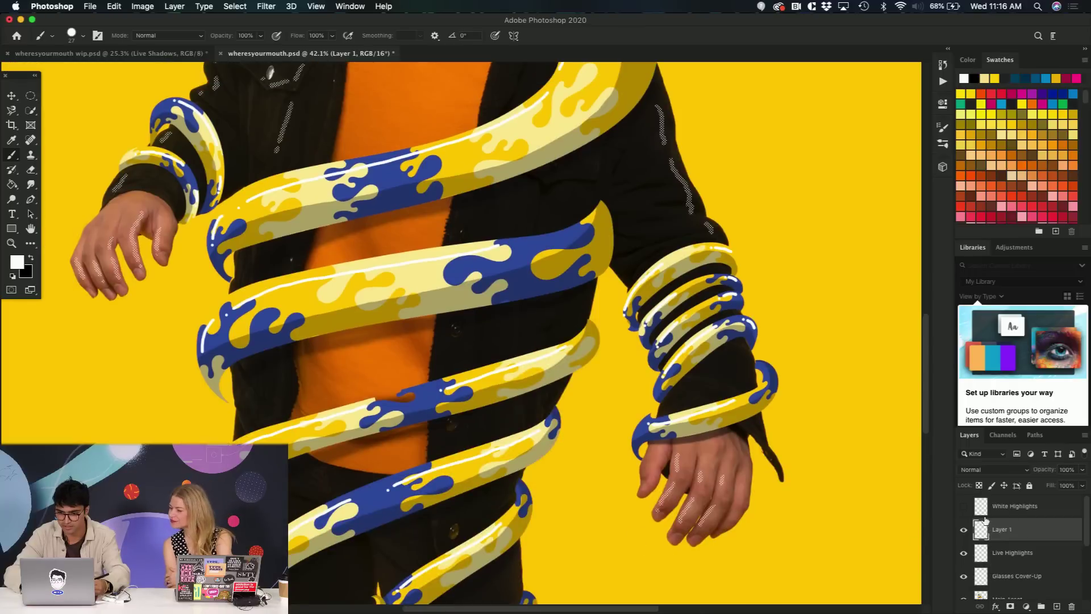
left_click(963, 530)
left_click(963, 506)
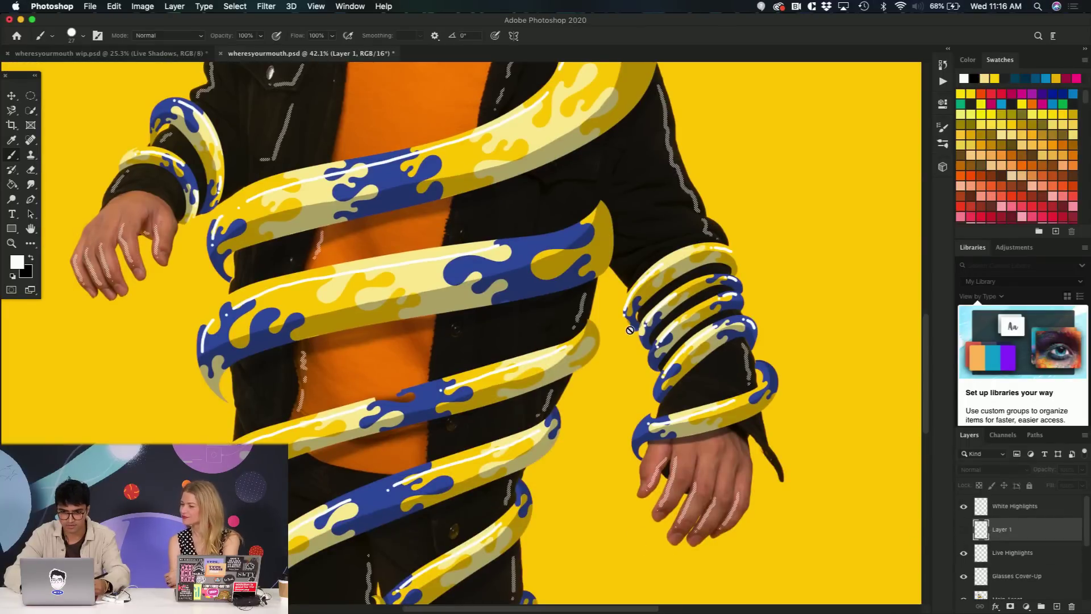
- Examine the white screentone highlights on the photographed man's hair and glasses, the marks radiating around his head, and the whole poster
scroll(629, 329, "down", 5)
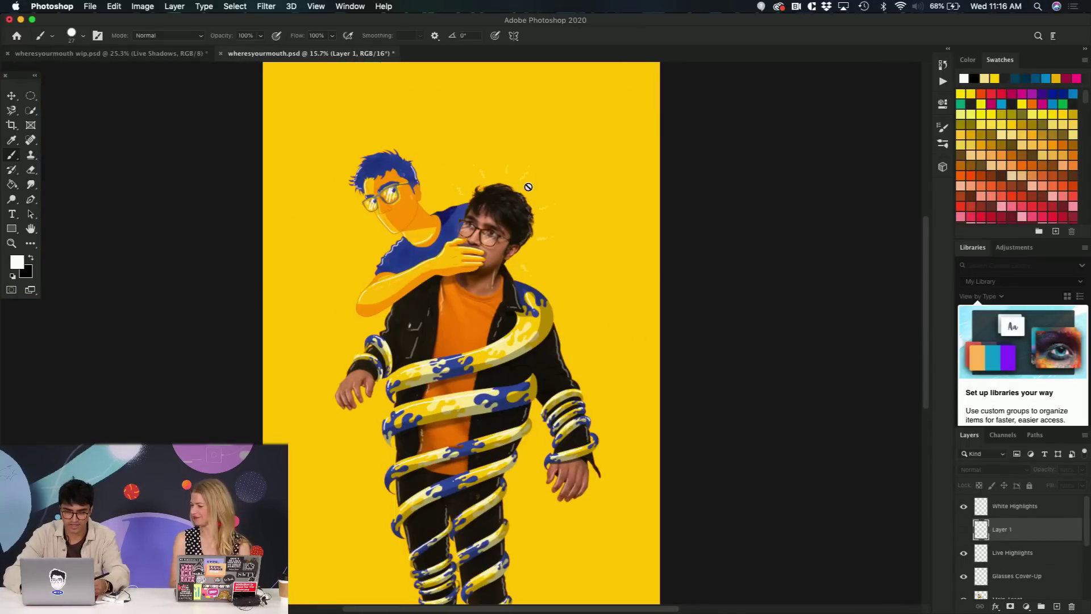
scroll(528, 187, "up", 8)
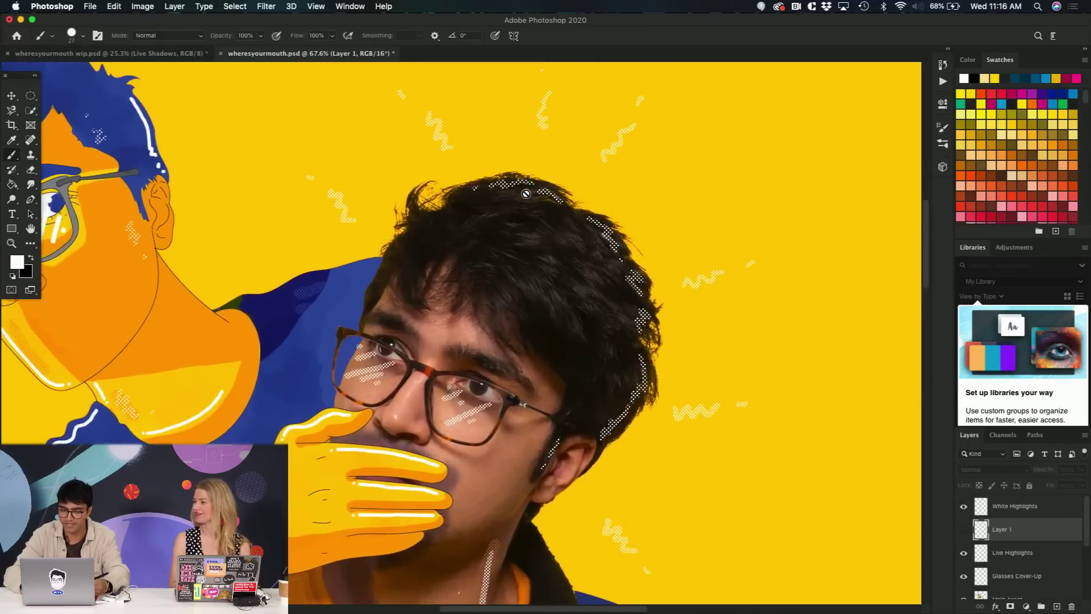
scroll(525, 194, "down", 2)
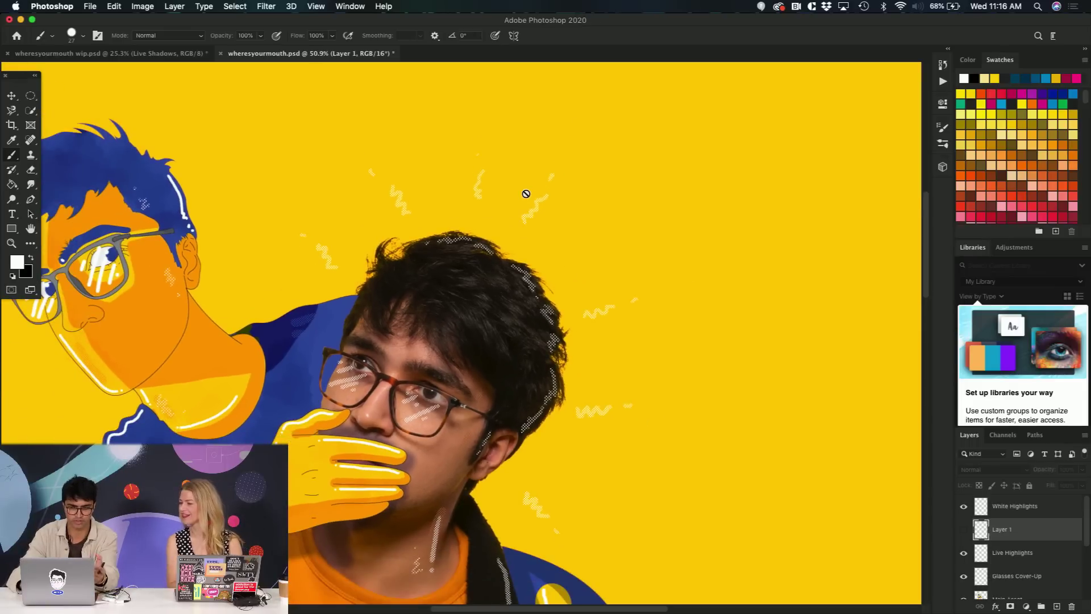
scroll(526, 193, "down", 2)
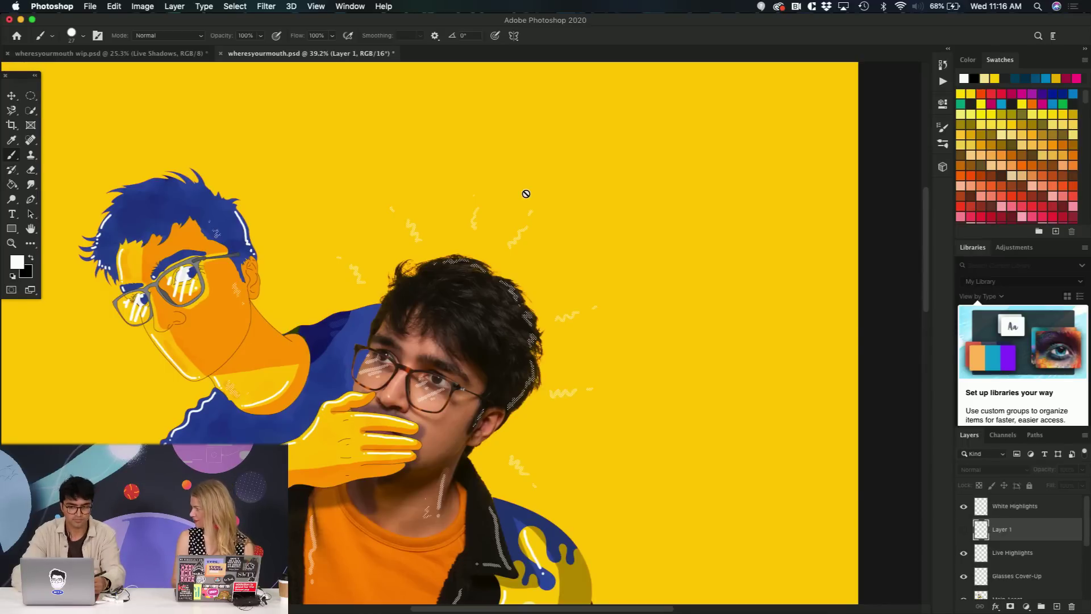
scroll(526, 194, "down", 4)
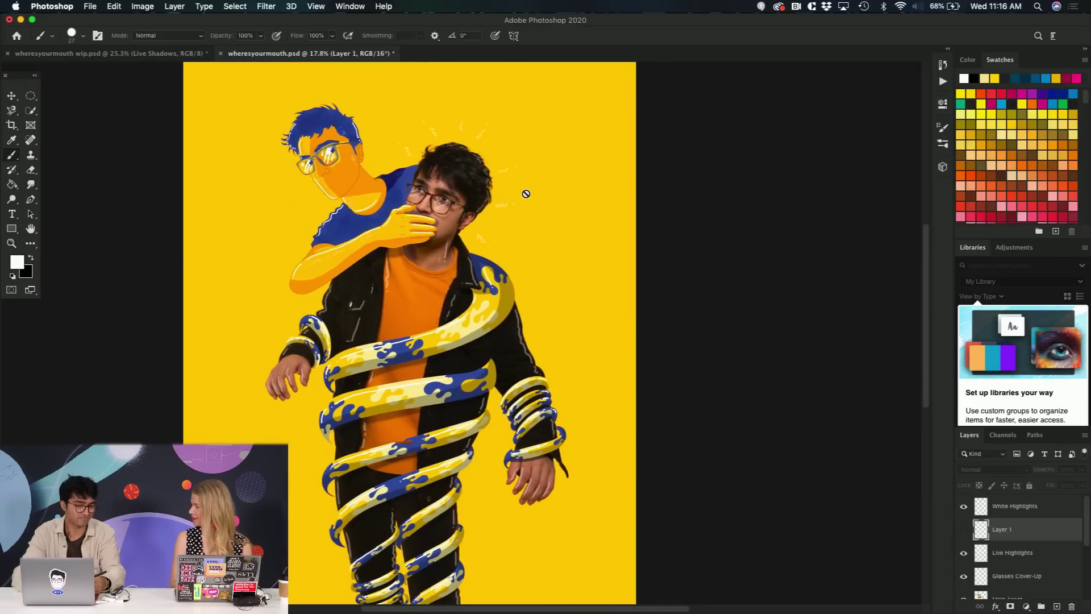
scroll(526, 194, "down", 2)
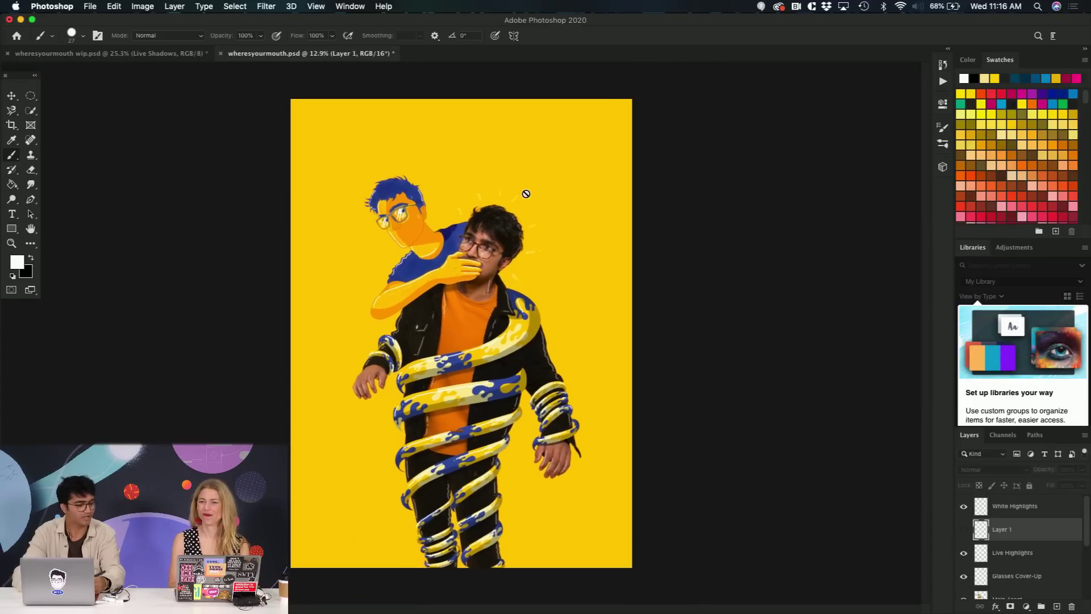
scroll(526, 194, "up", 5)
scroll(526, 194, "up", 4)
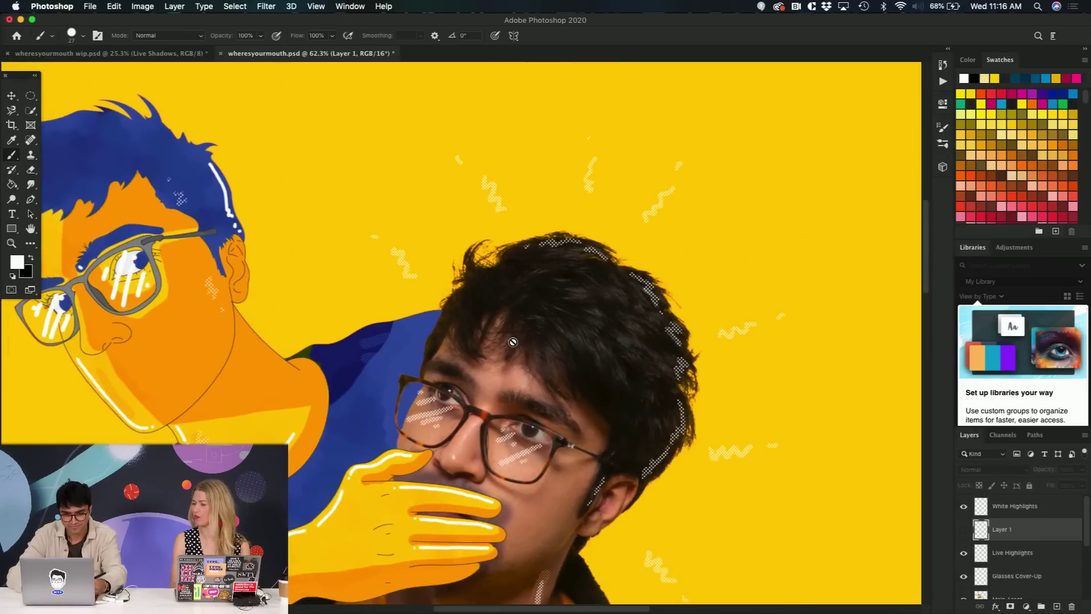
scroll(513, 342, "down", 2)
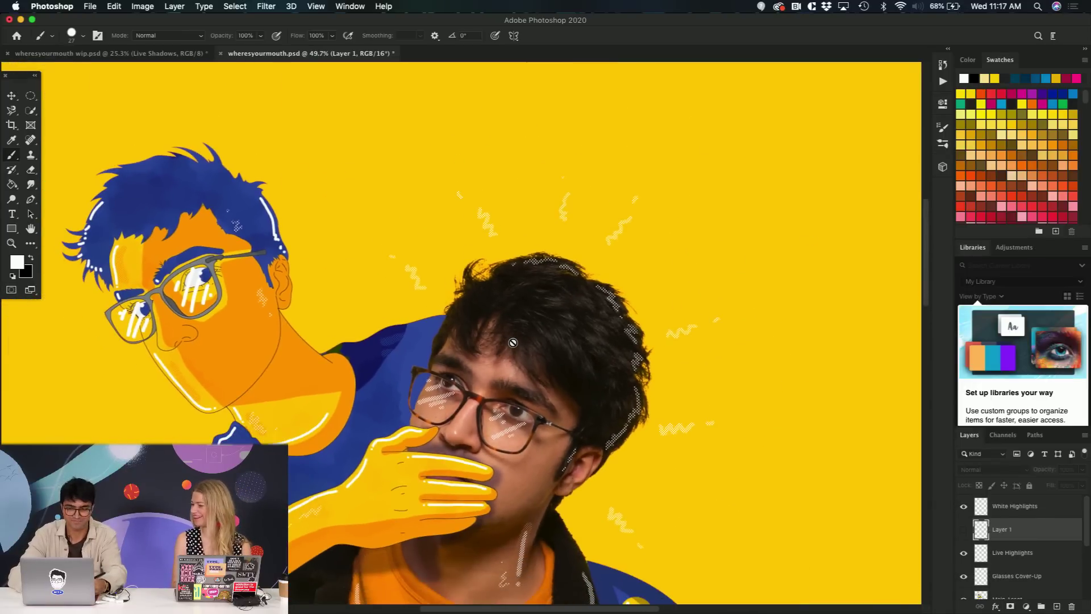
- Review the white highlights on the jacket, hands and wrapped bands, and compare them with those on the illustrated figure
scroll(512, 343, "down", 2)
scroll(513, 338, "down", 10)
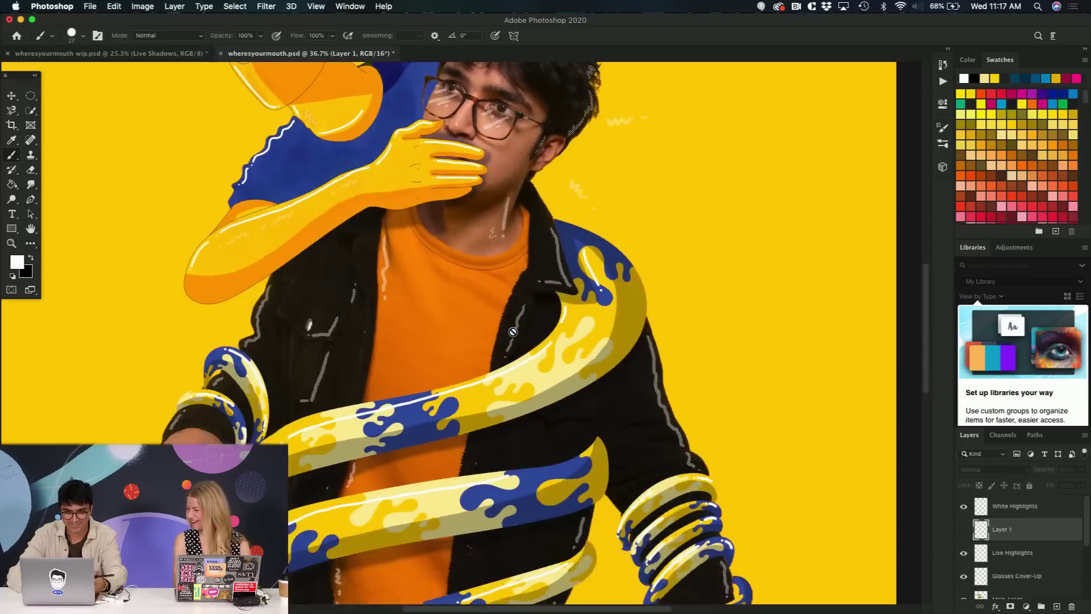
scroll(513, 332, "up", 10)
scroll(513, 332, "up", 1)
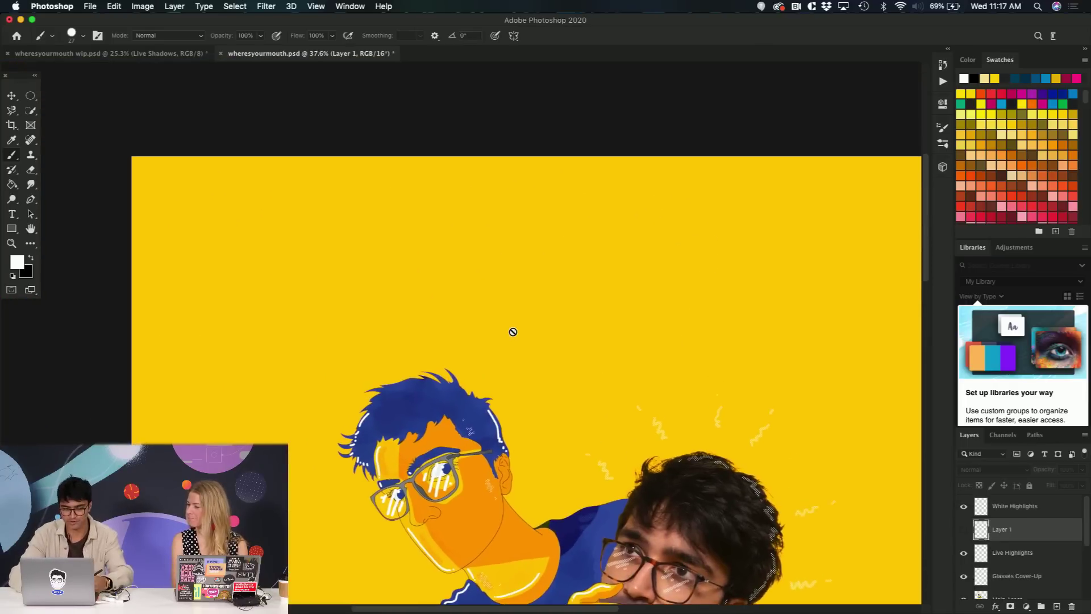
scroll(512, 332, "down", 8)
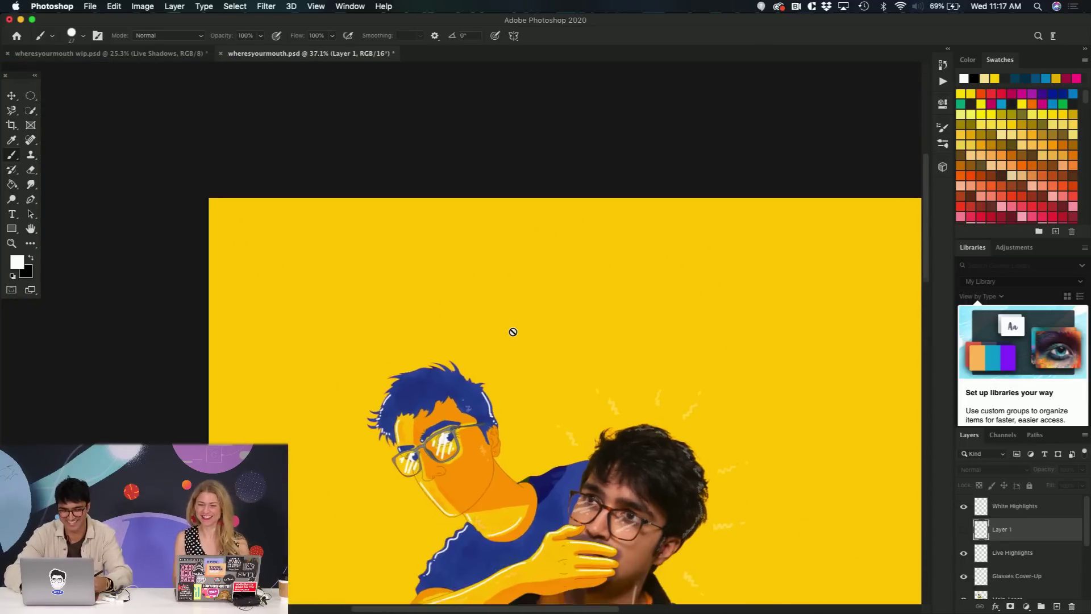
scroll(513, 332, "up", 4)
scroll(512, 332, "down", 6)
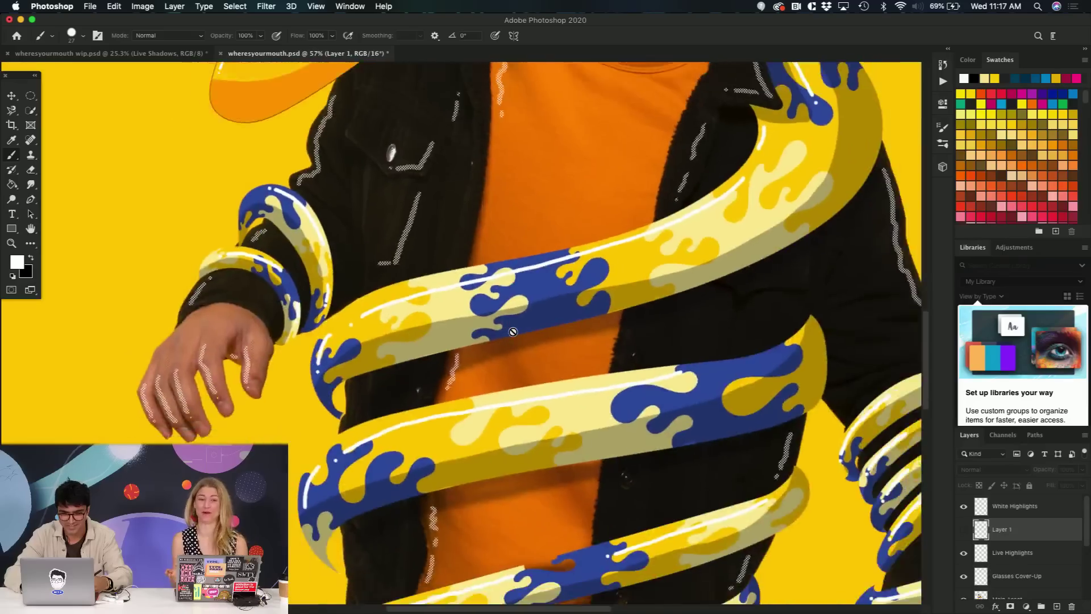
scroll(512, 331, "up", 7)
scroll(513, 330, "down", 5)
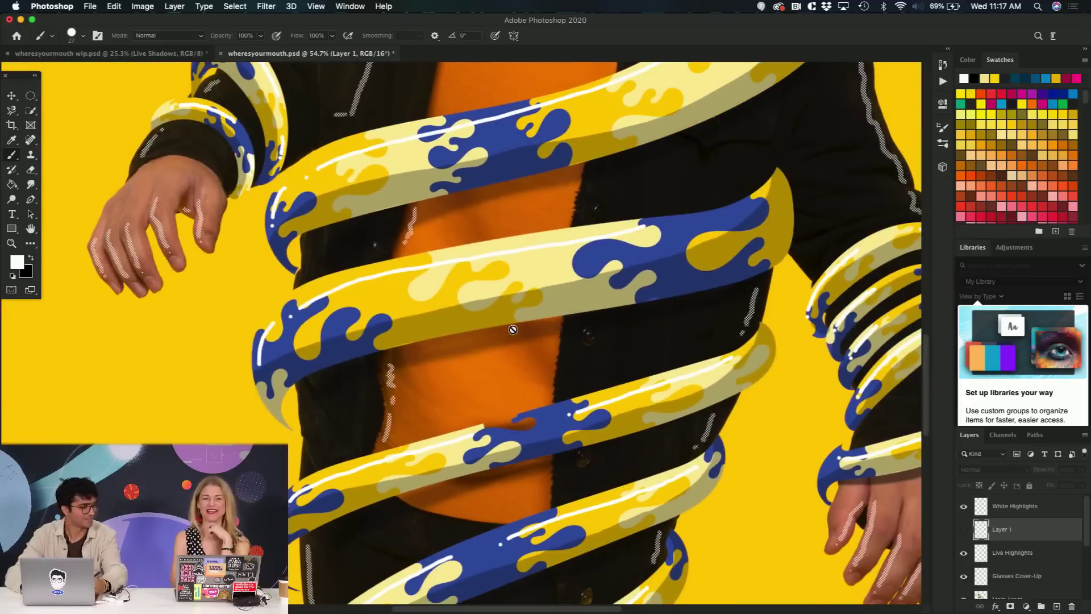
scroll(512, 330, "down", 5)
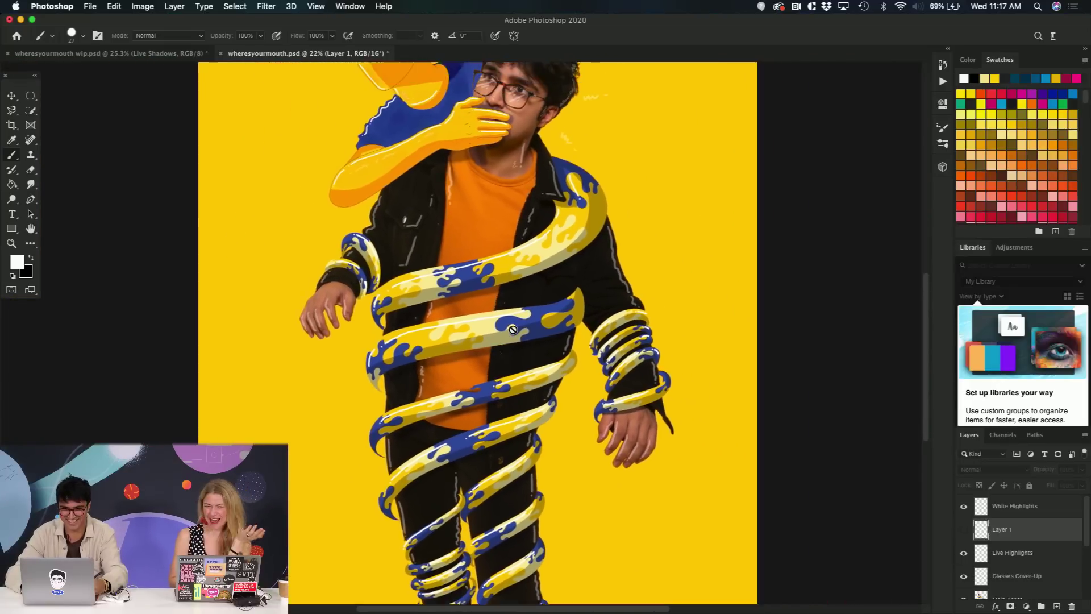
scroll(513, 330, "up", 8)
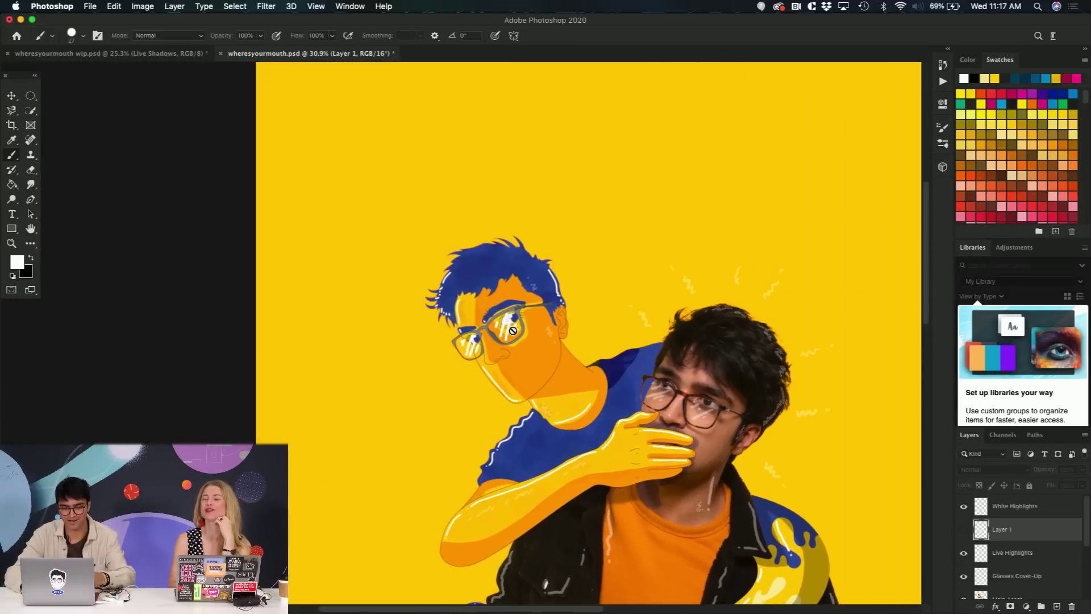
scroll(513, 330, "down", 1)
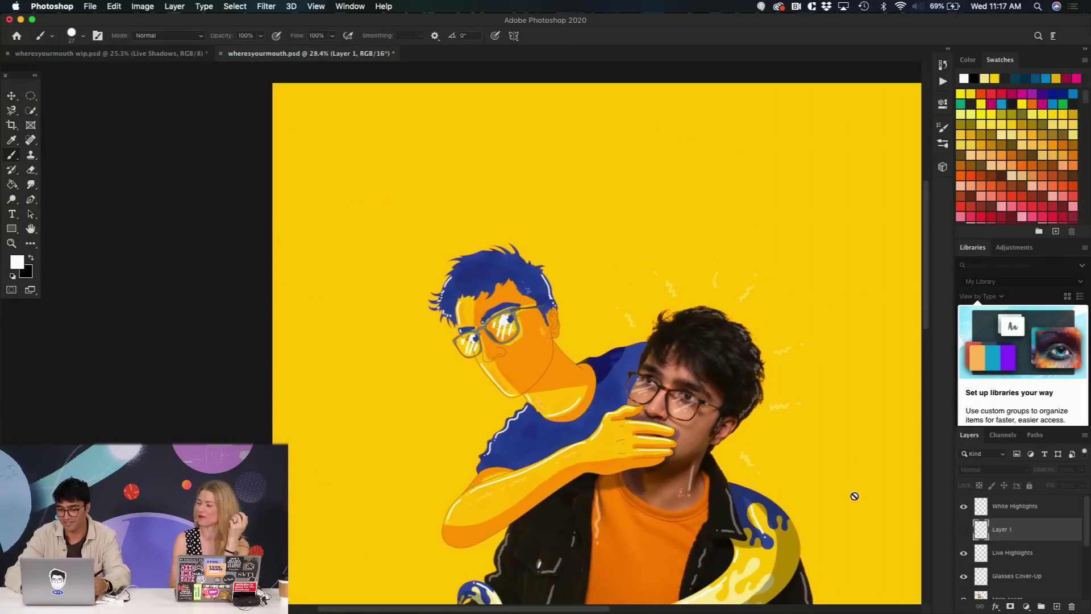
- Add a new empty layer directly above the White Highlights layer
left_click(1029, 509)
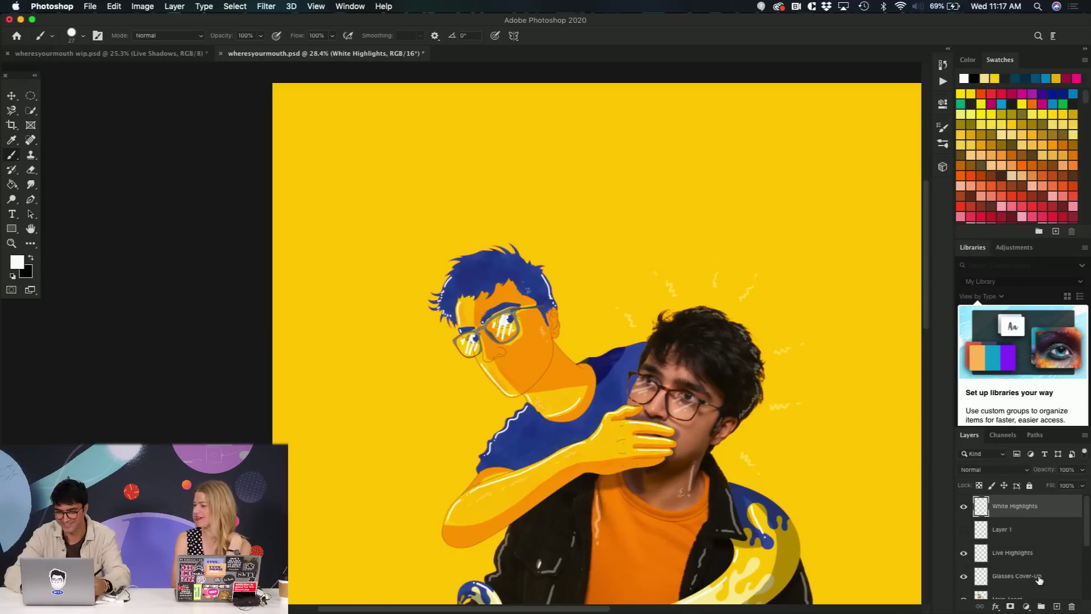
left_click(1060, 606)
scroll(677, 379, "down", 2)
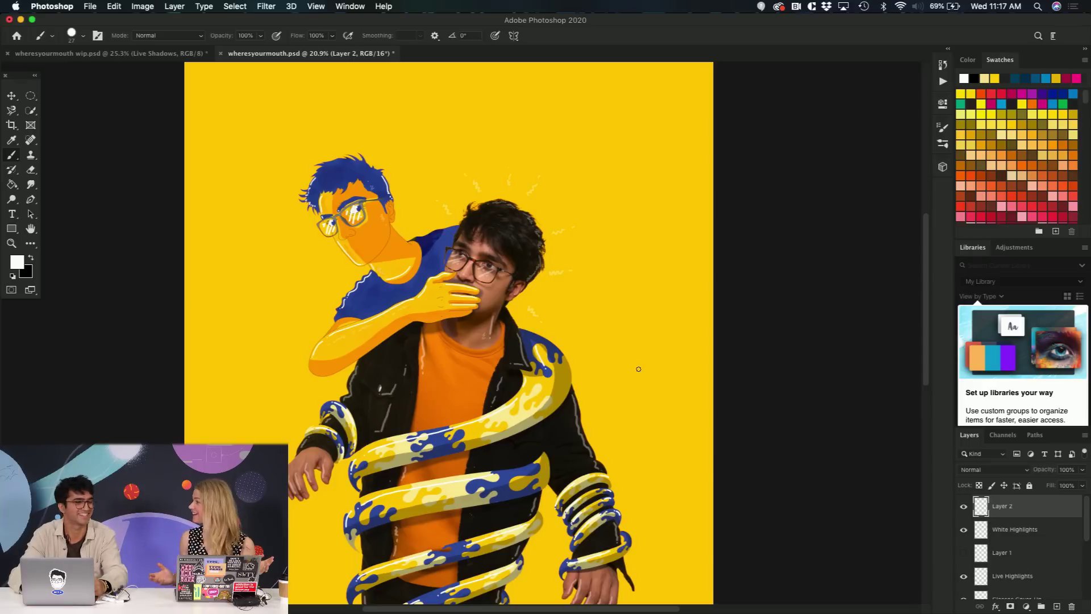
scroll(639, 369, "left", 5)
scroll(639, 369, "up", 4)
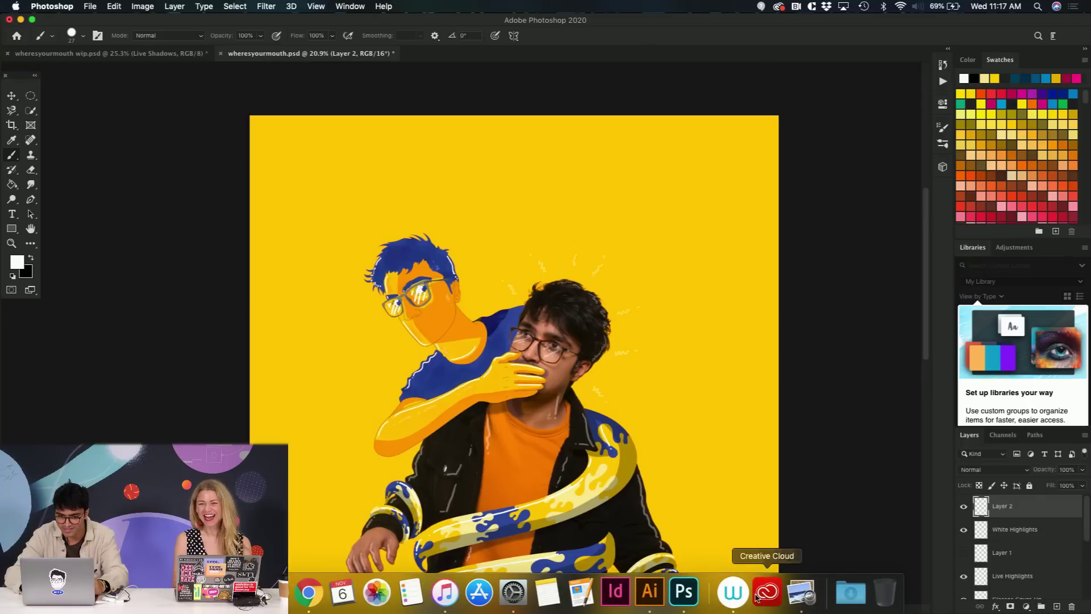
- Switch to Illustrator and examine the flat-colour vector version of the illustrated figure and bands over the photo
left_click(650, 591)
scroll(444, 171, "up", 5)
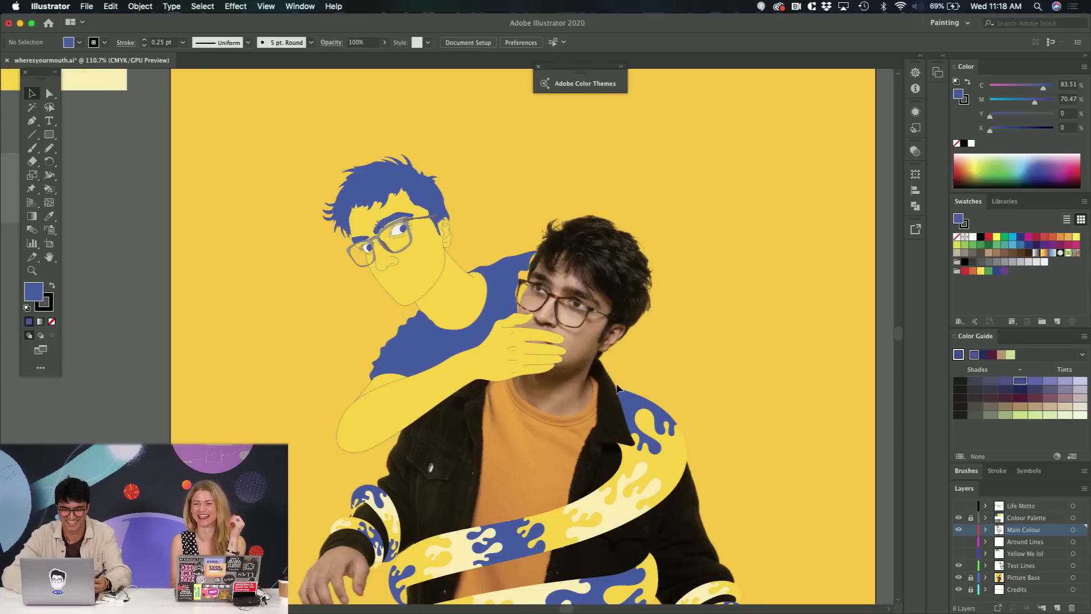
scroll(618, 388, "up", 3)
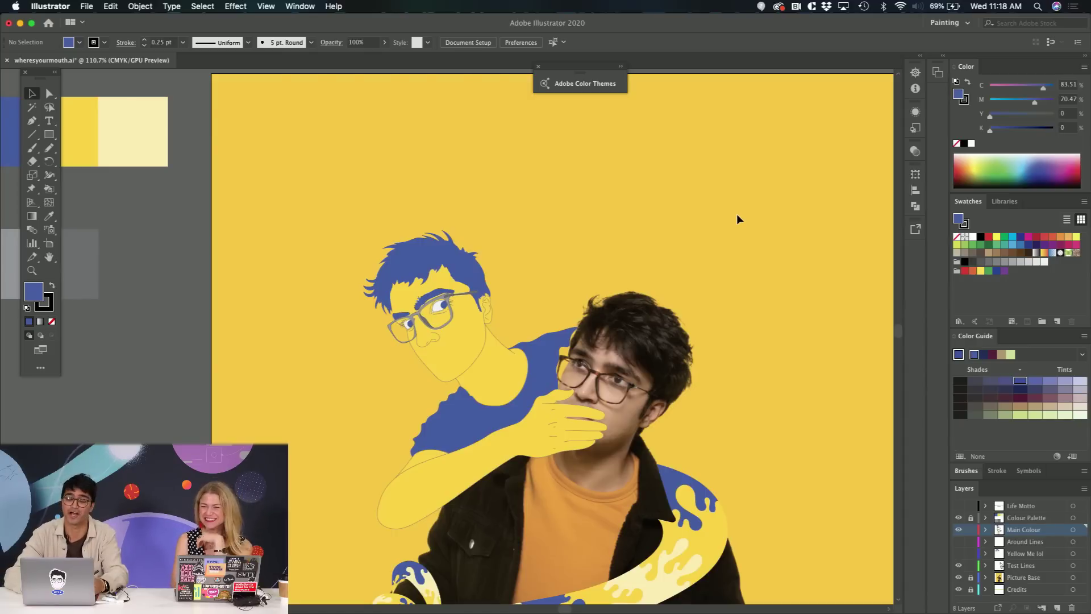
scroll(740, 373, "down", 3)
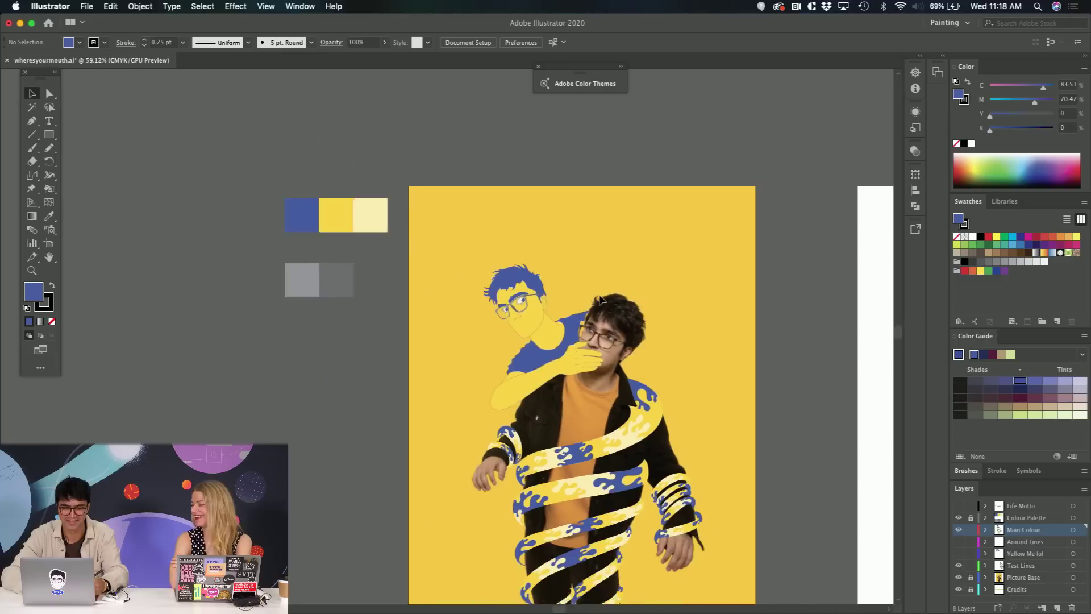
scroll(599, 295, "up", 4)
scroll(599, 294, "down", 2)
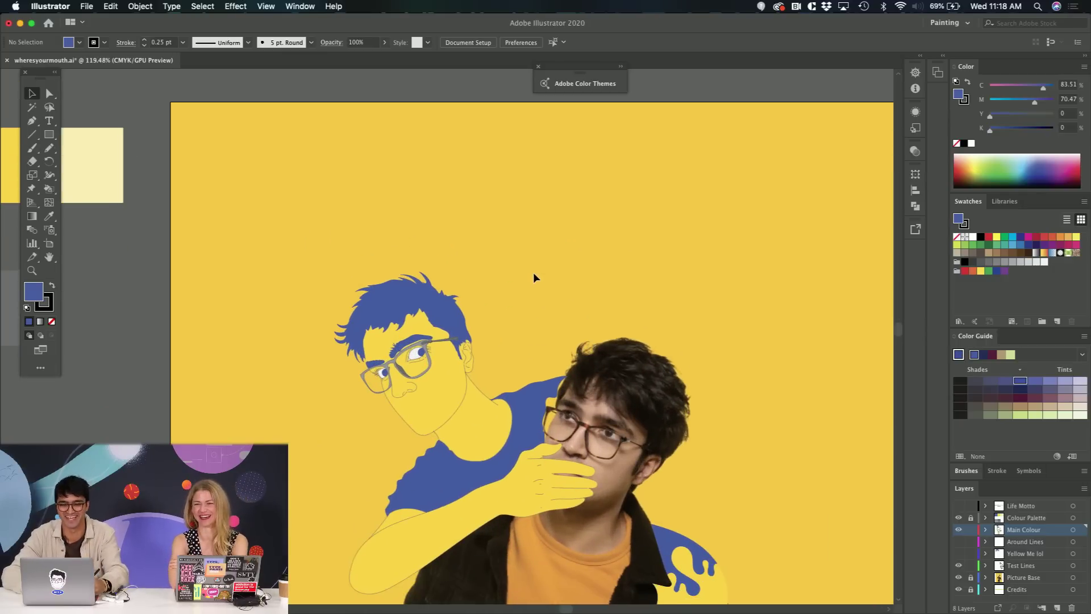
scroll(533, 272, "left", 3)
scroll(533, 271, "down", 1)
scroll(463, 200, "down", 3)
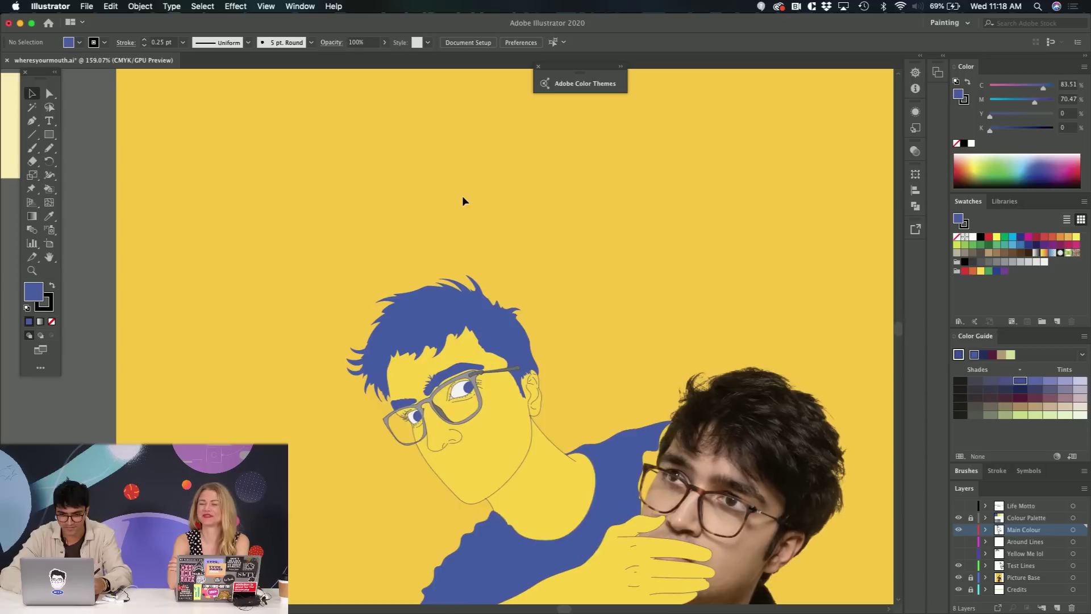
key("y")
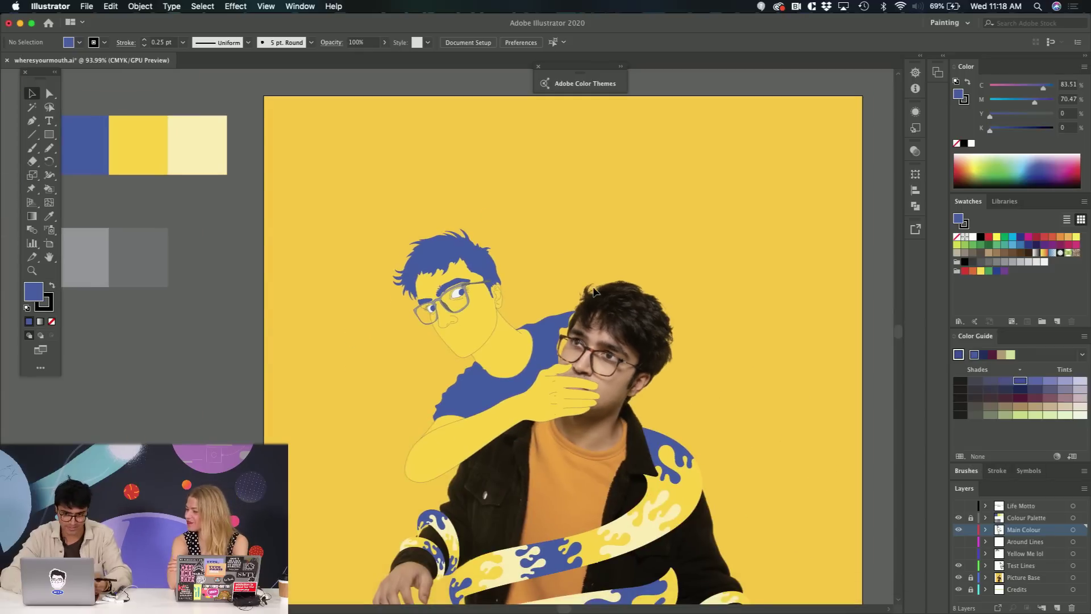
scroll(592, 286, "up", 5)
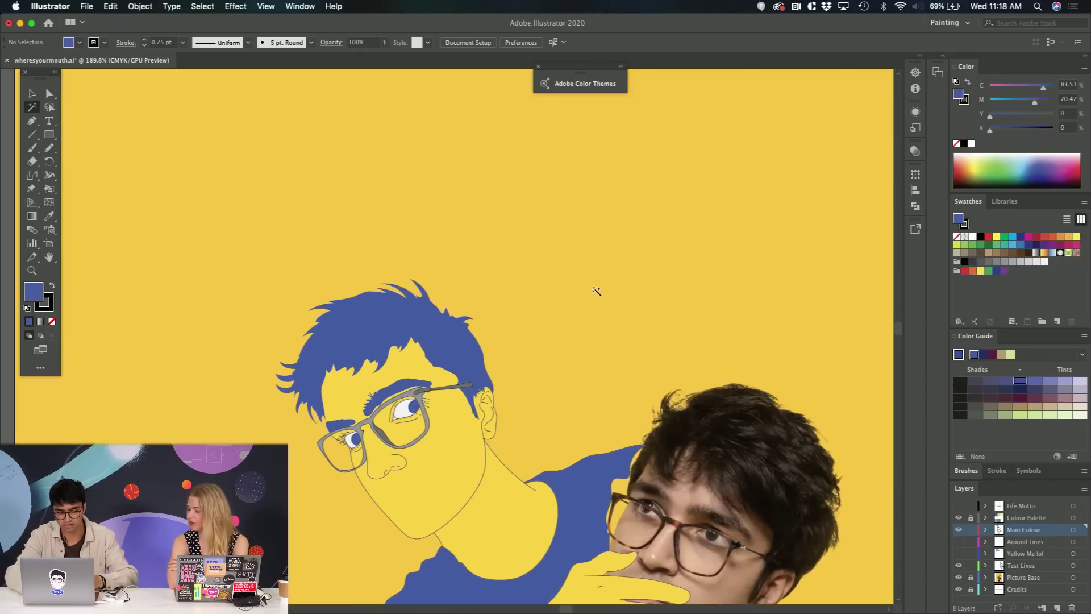
key("t")
scroll(597, 291, "down", 4)
scroll(600, 293, "up", 2)
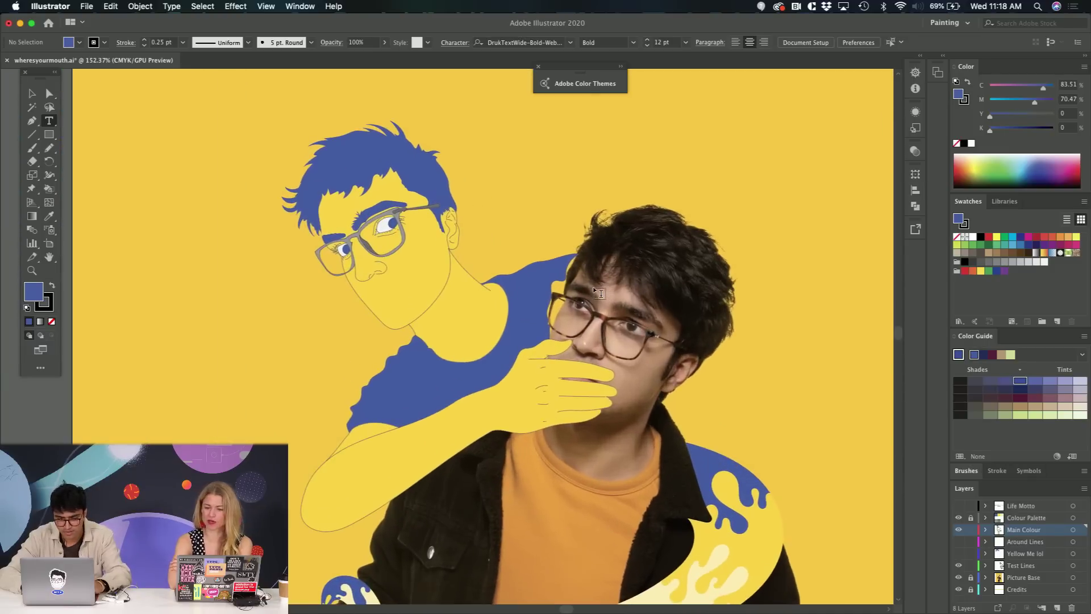
key("v")
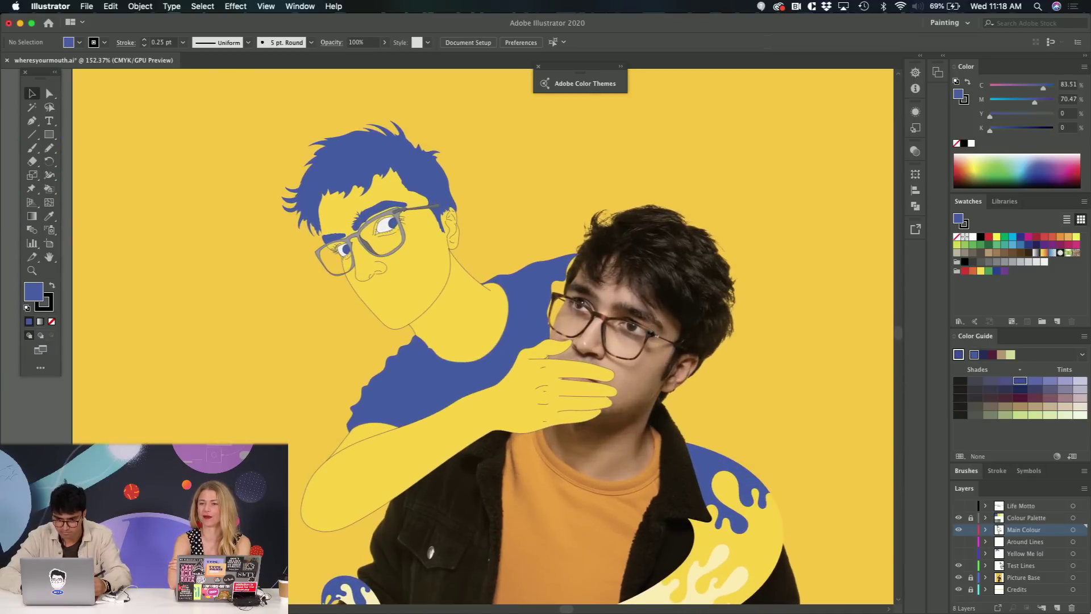
- Switch back to the wheresyourmouth.psd document in Photoshop
left_click(685, 592)
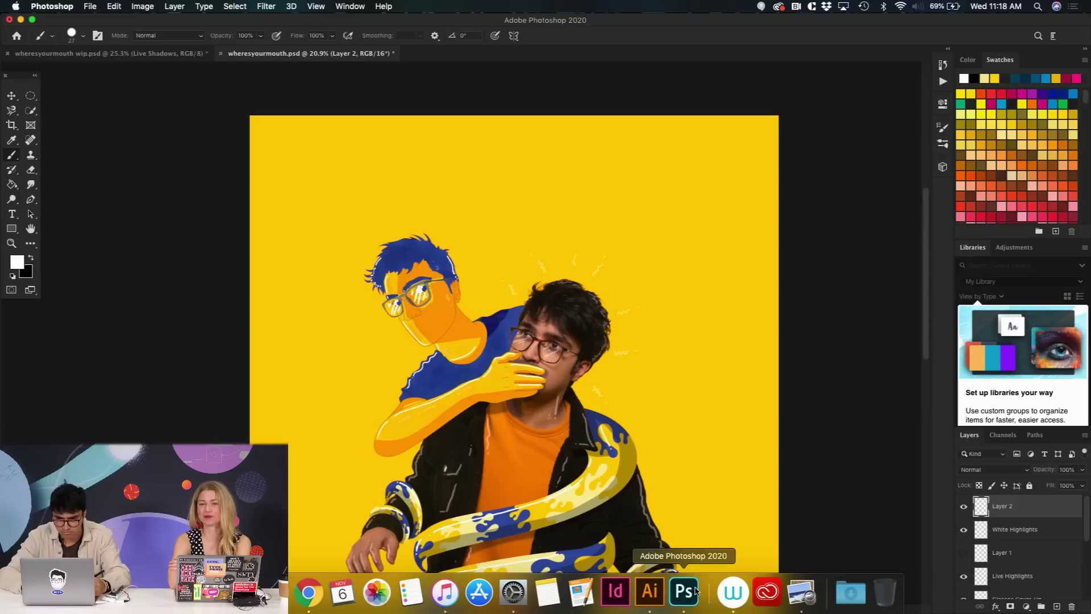
- Load the outline of the Main Asset layer as a selection around the illustrated figure and bands
scroll(596, 414, "up", 5)
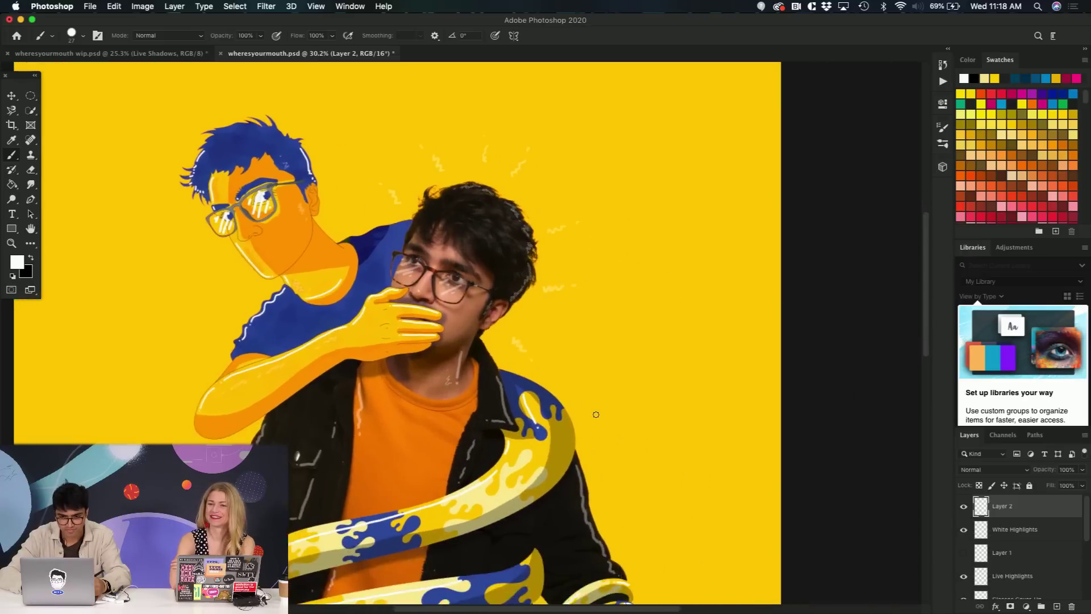
scroll(596, 415, "down", 2)
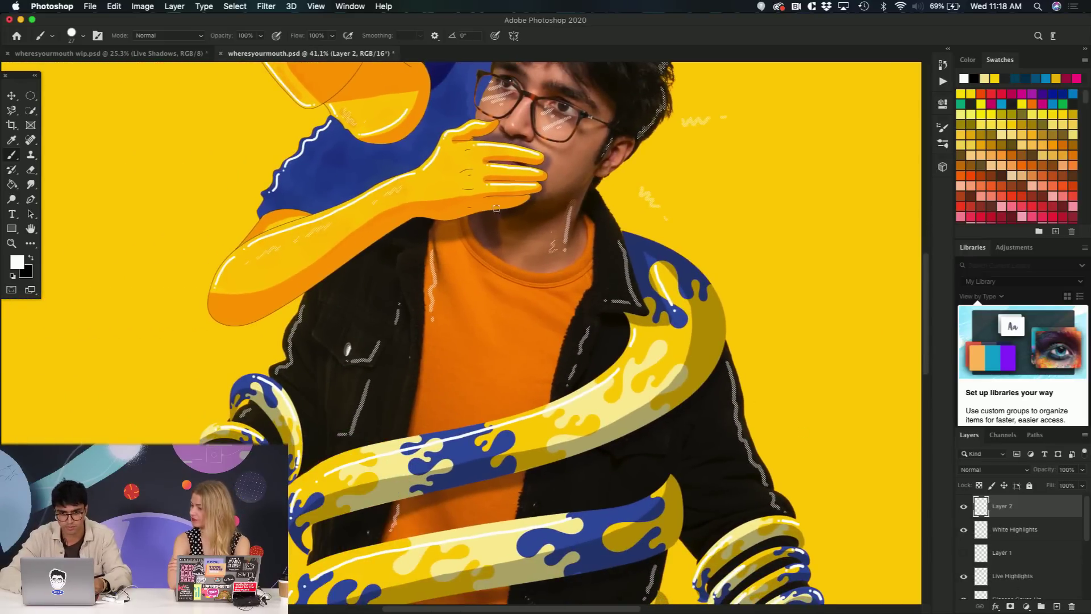
scroll(1052, 556, "down", 3)
scroll(1051, 556, "down", 1)
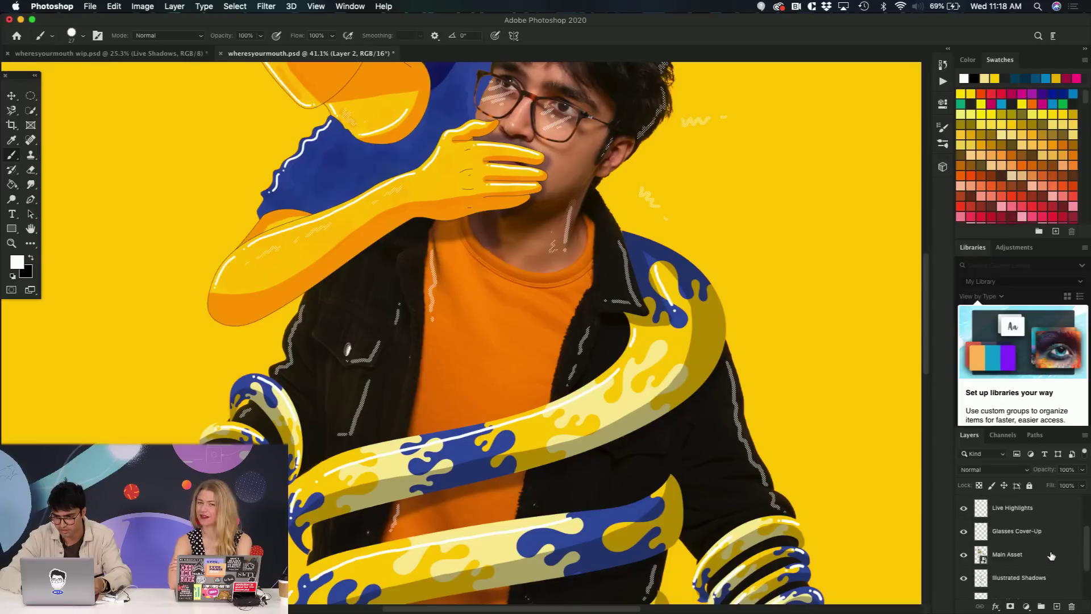
left_click(1013, 555)
left_click(982, 555, "super")
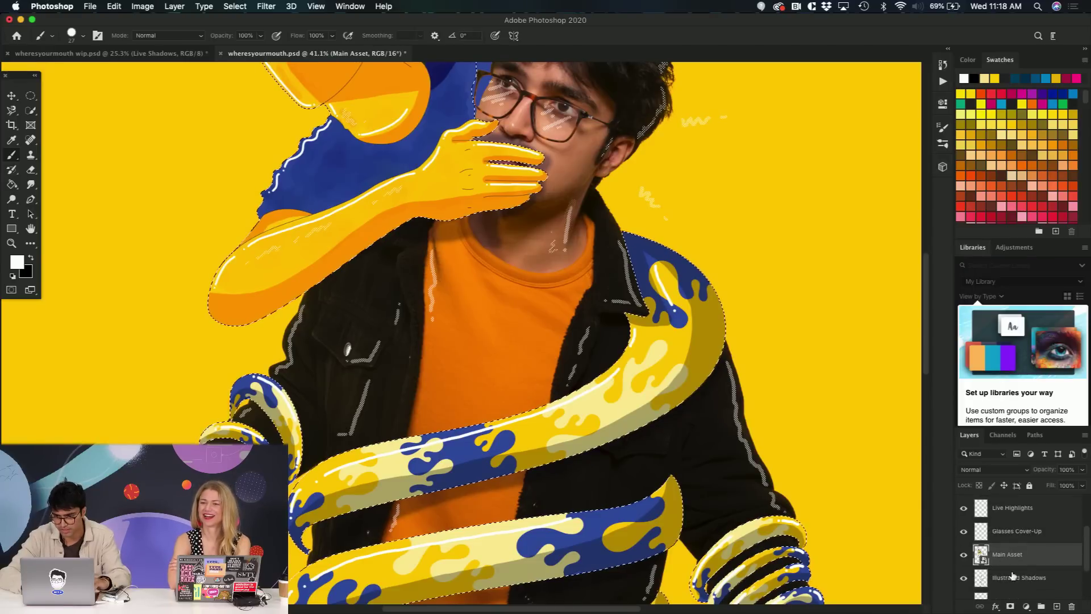
- Add a new empty layer directly above Main Asset and mask it with the active selection
scroll(746, 441, "down", 3)
scroll(746, 441, "up", 3)
scroll(745, 441, "left", 3)
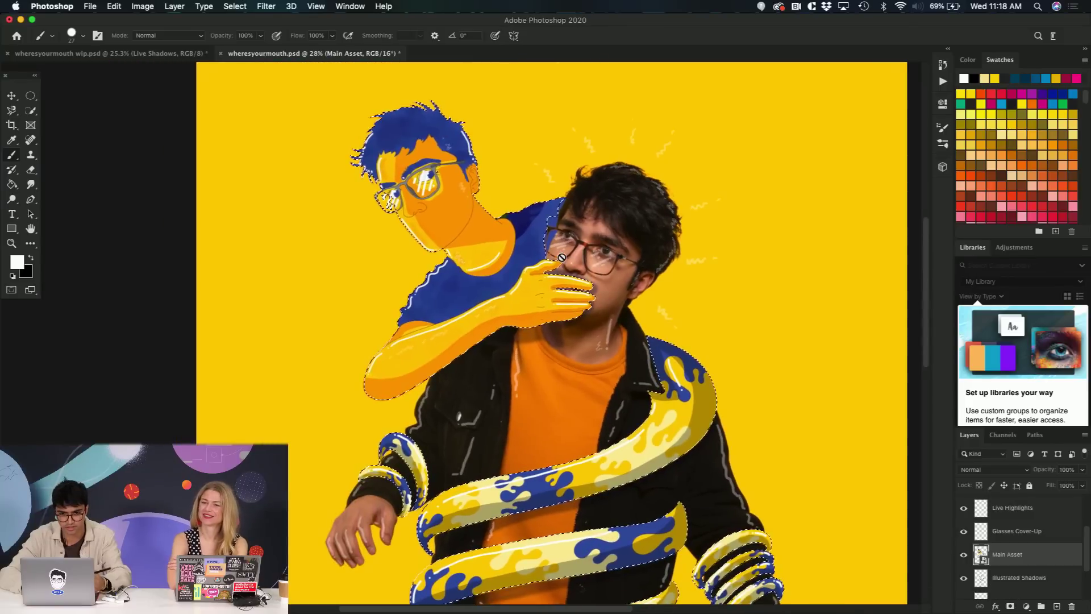
left_click(1056, 607)
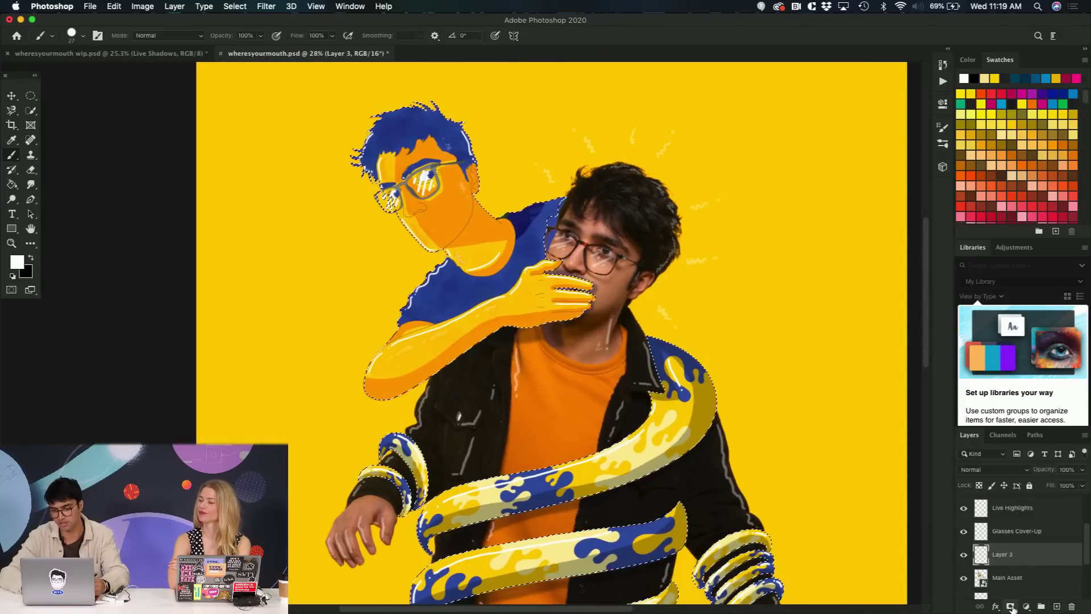
left_click(1010, 606)
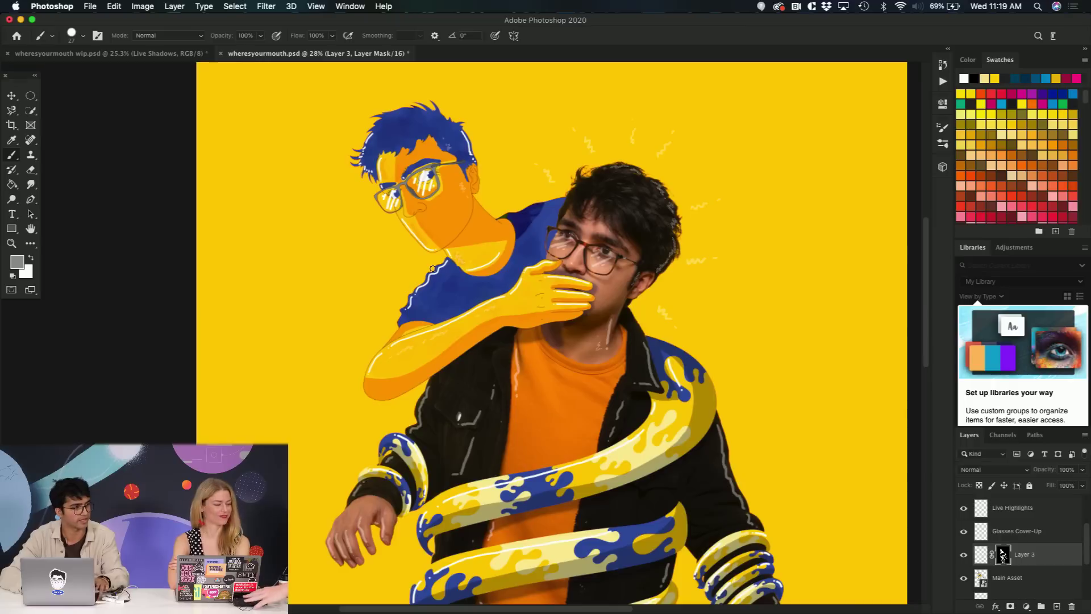
- Choose the BM Grain - Light brush from the BM_Grain_Brushes 2 set
scroll(393, 192, "up", 3)
scroll(392, 192, "up", 3)
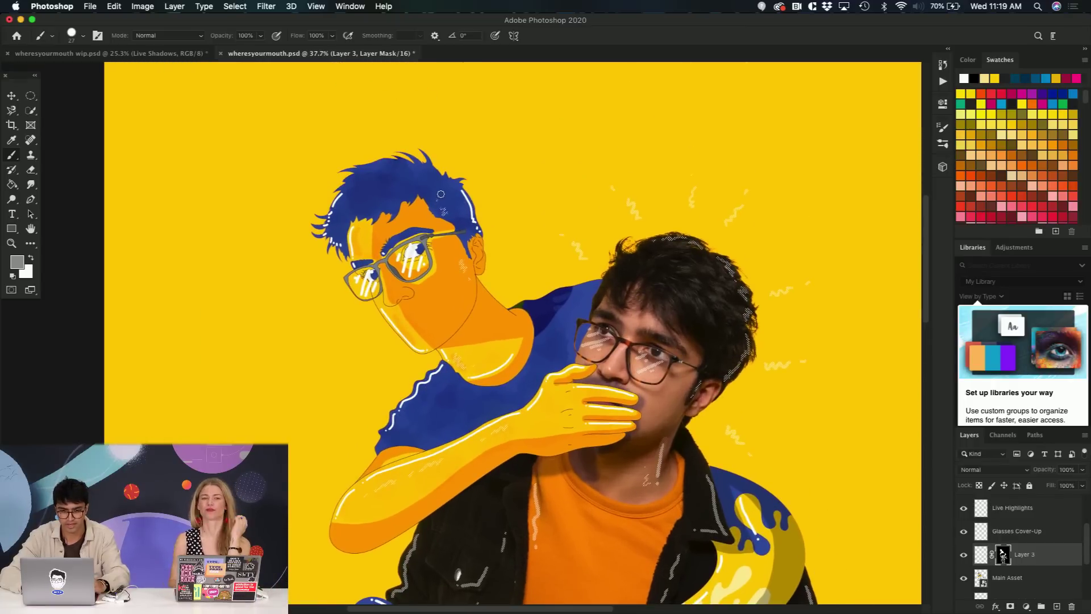
left_click(74, 36)
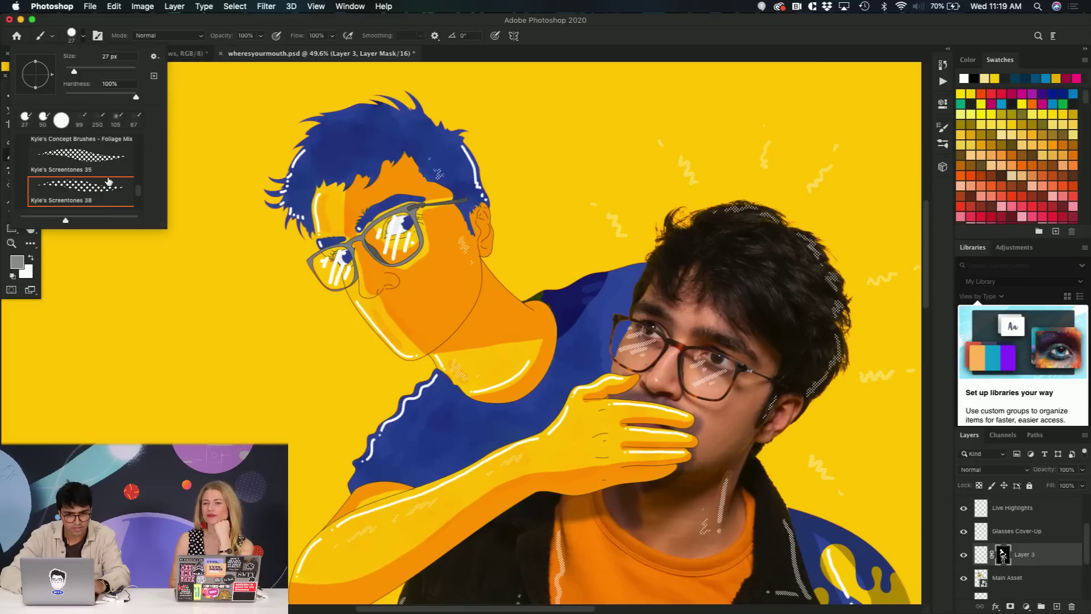
scroll(108, 181, "down", 5)
scroll(108, 181, "up", 2)
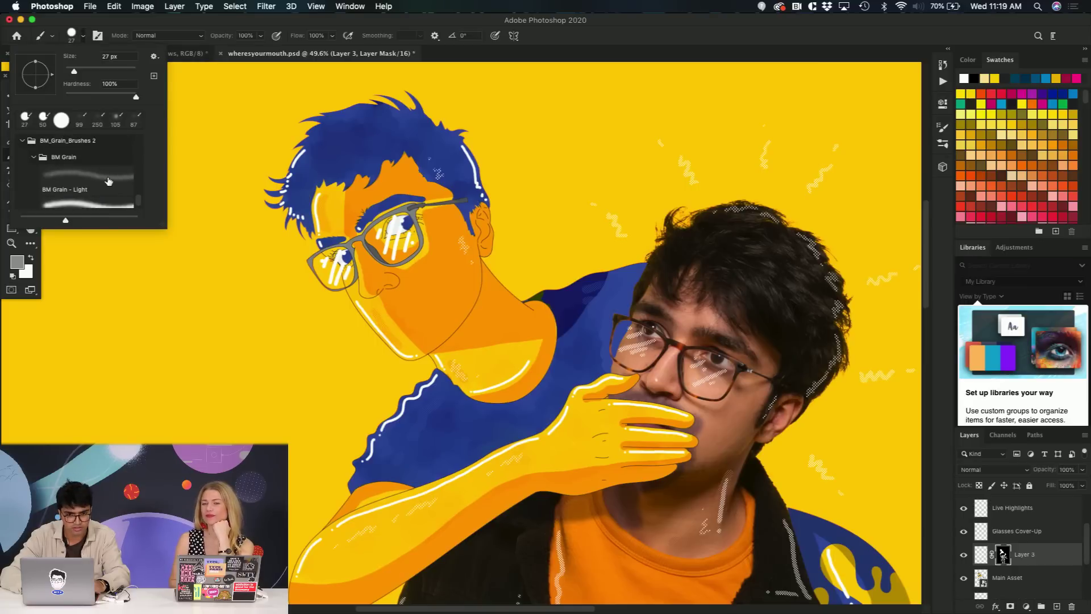
left_click(97, 178)
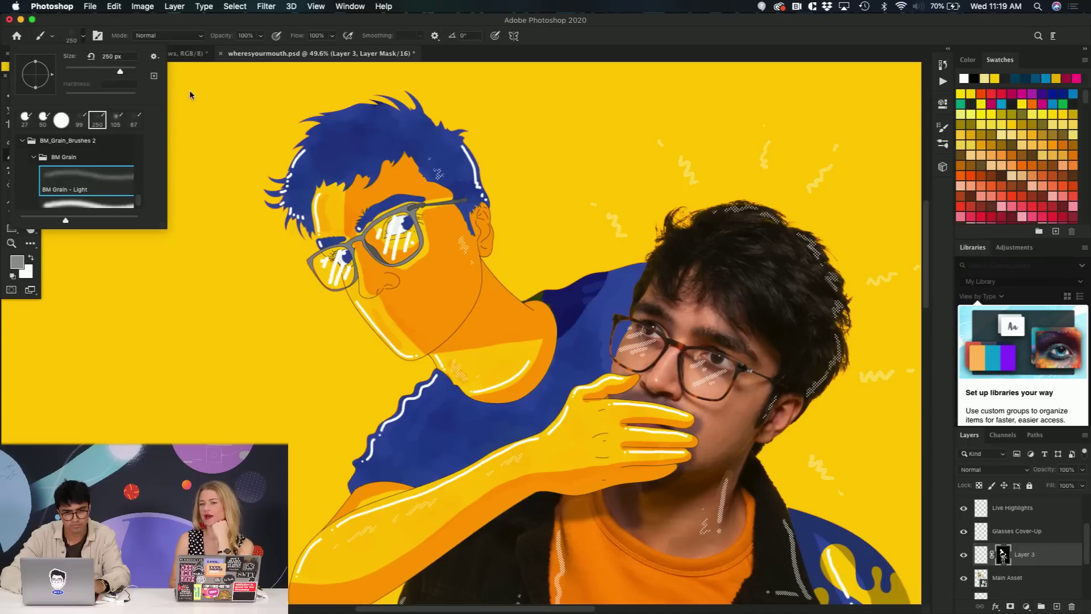
left_click(79, 41)
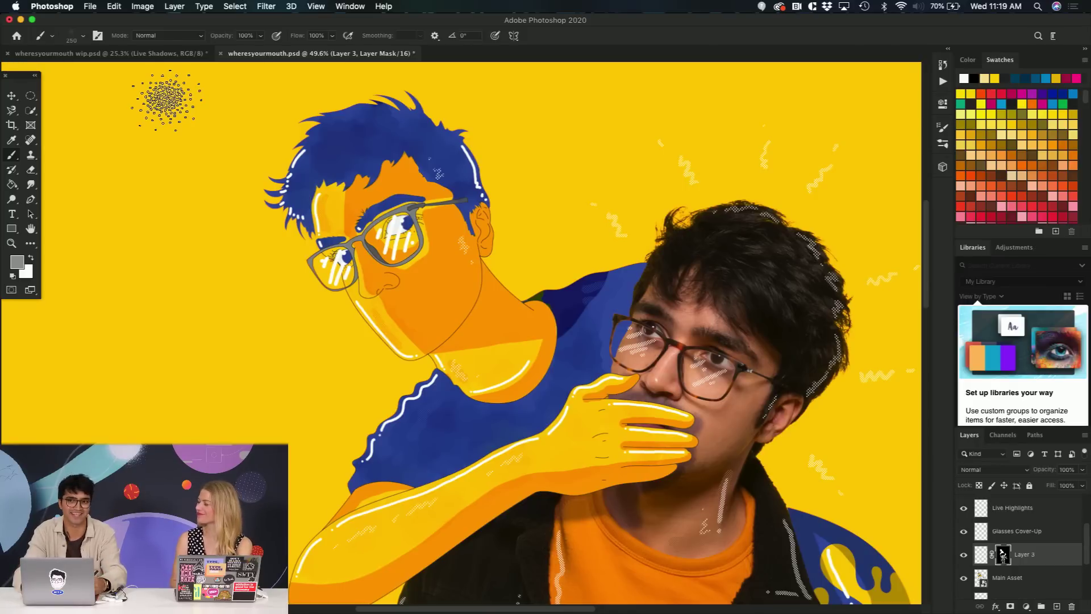
- Set the grain brush's size to 79 px
left_click(83, 36)
left_click(126, 71)
left_click_drag(126, 71, 93, 71)
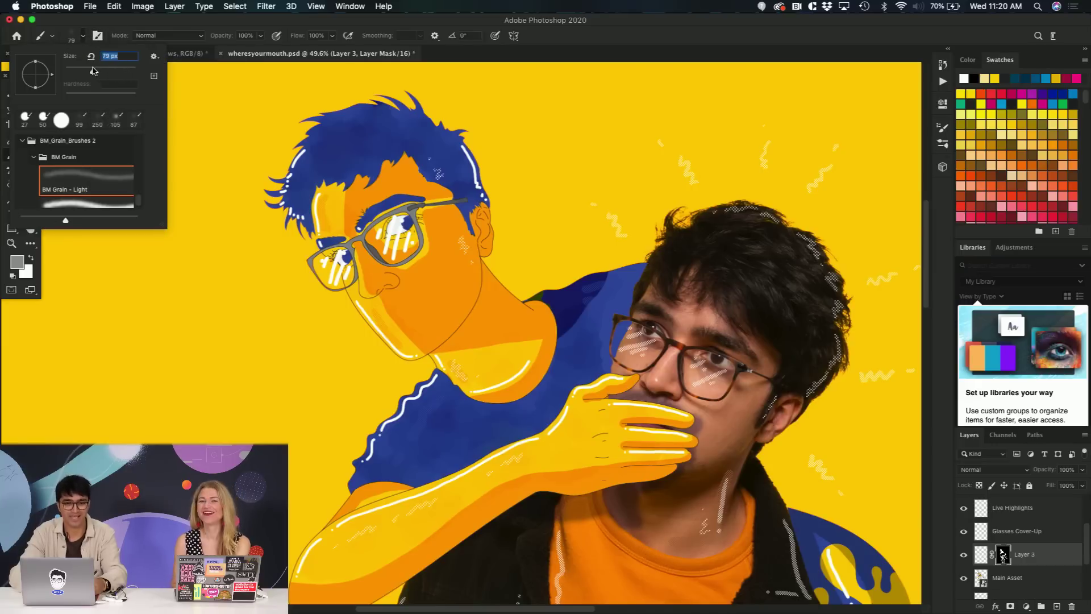
left_click(84, 37)
scroll(563, 264, "up", 3)
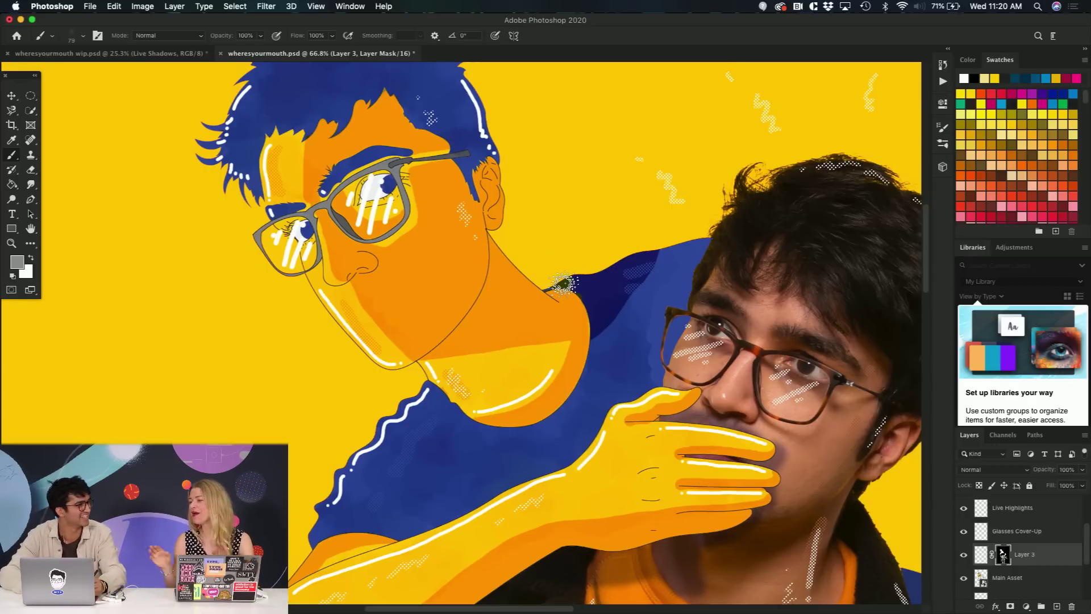
scroll(563, 283, "up", 5)
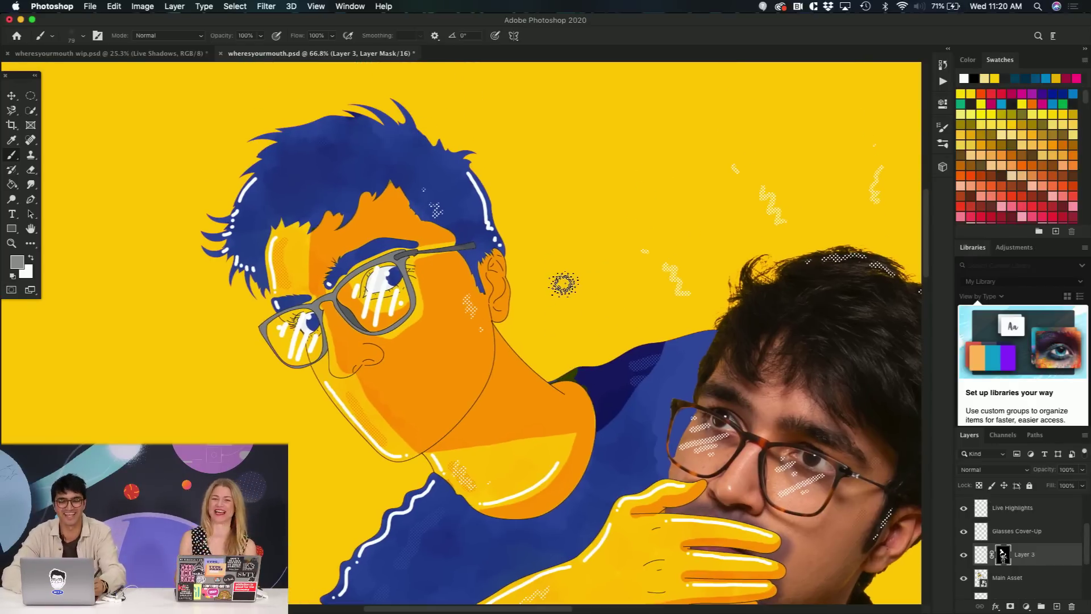
scroll(563, 283, "up", 2)
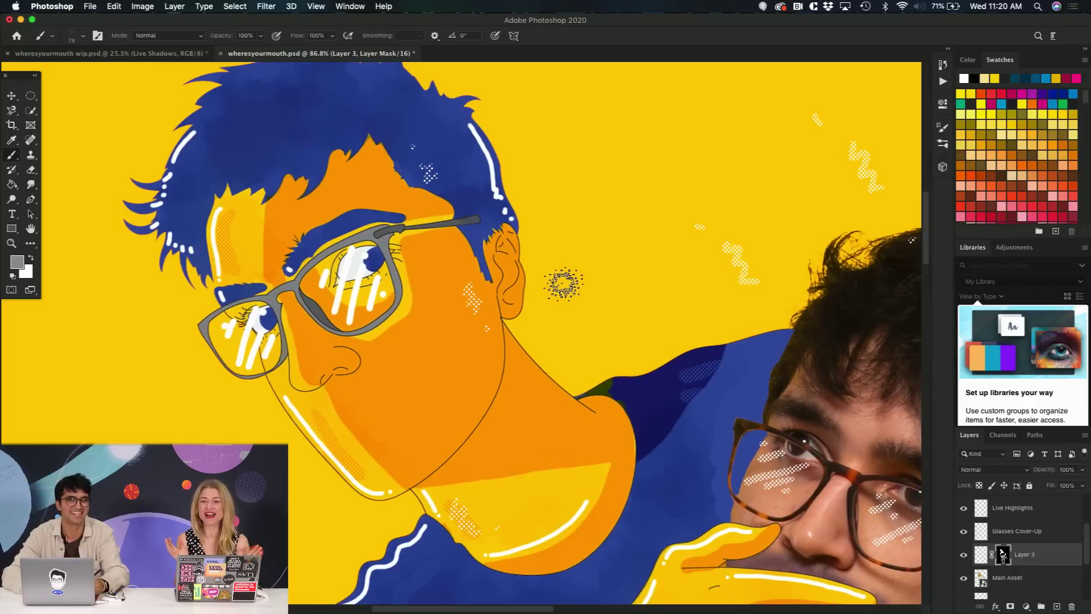
scroll(562, 283, "down", 2)
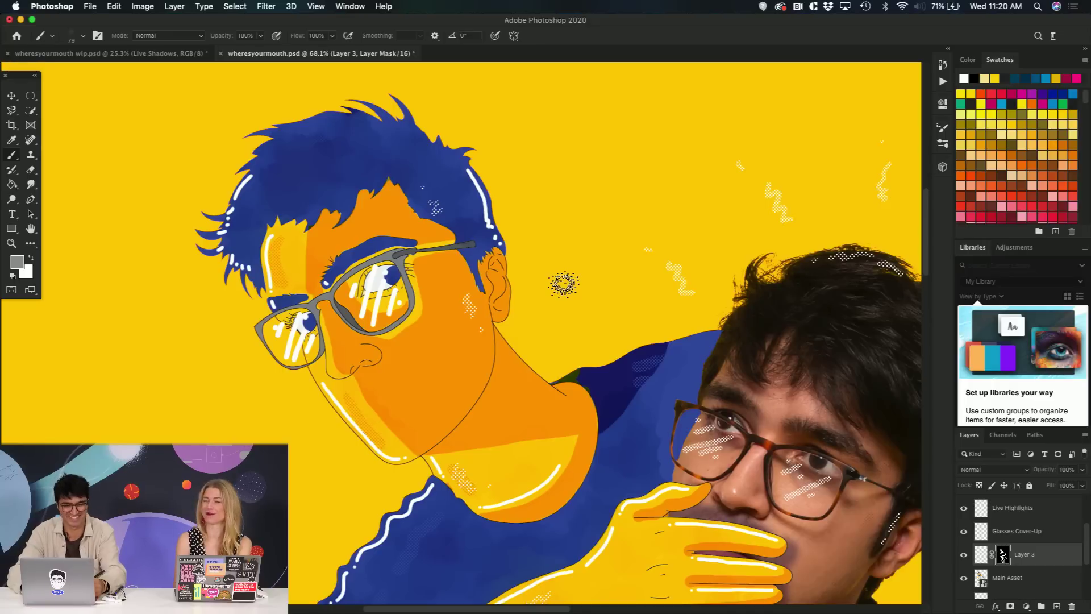
scroll(564, 283, "right", 2)
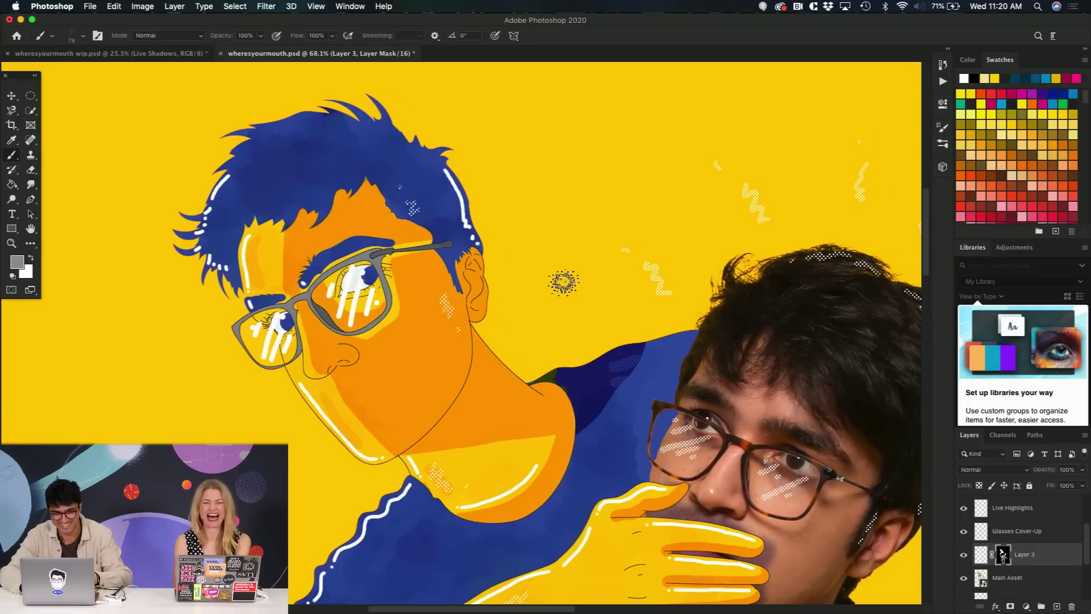
scroll(562, 283, "down", 2)
key("x")
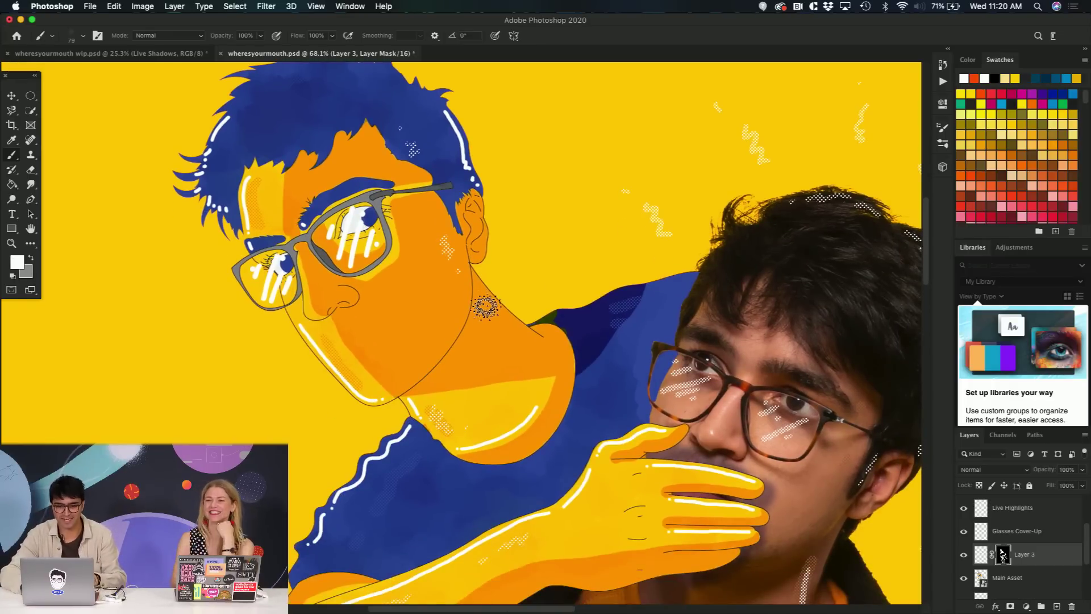
scroll(493, 324, "up", 3)
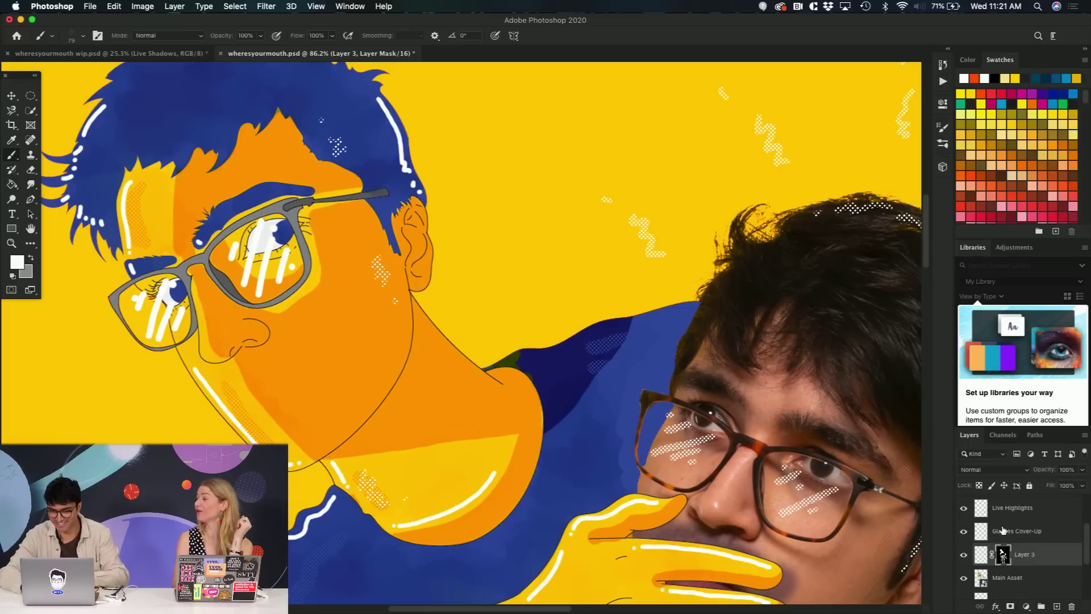
- Add a new layer above the masked layer and paint golden-orange grain shading over the yellow part of the illustrated figure's neck
left_click(1056, 606)
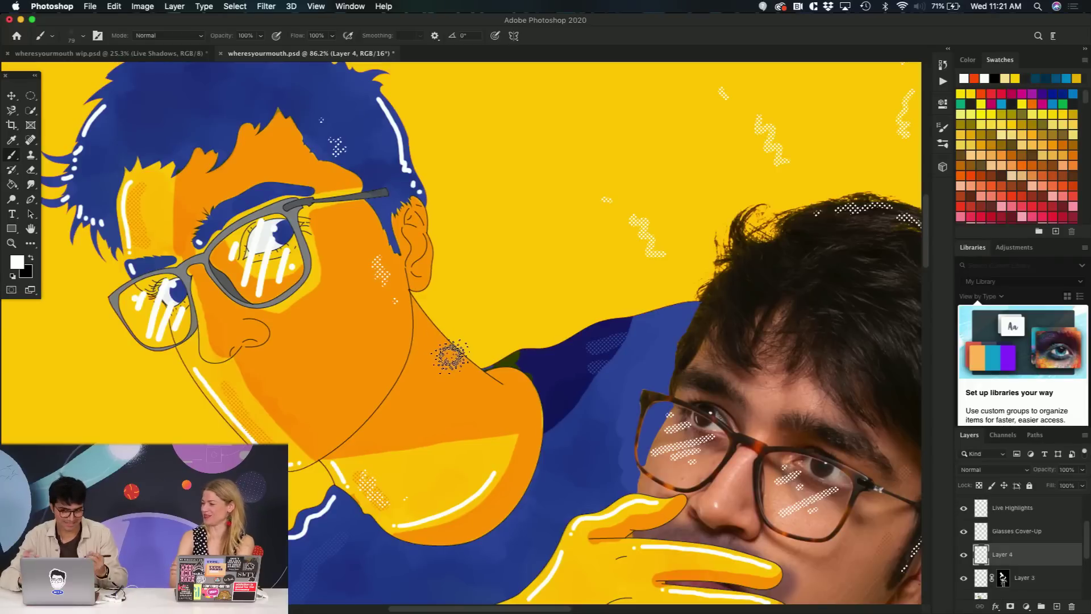
left_click(983, 145)
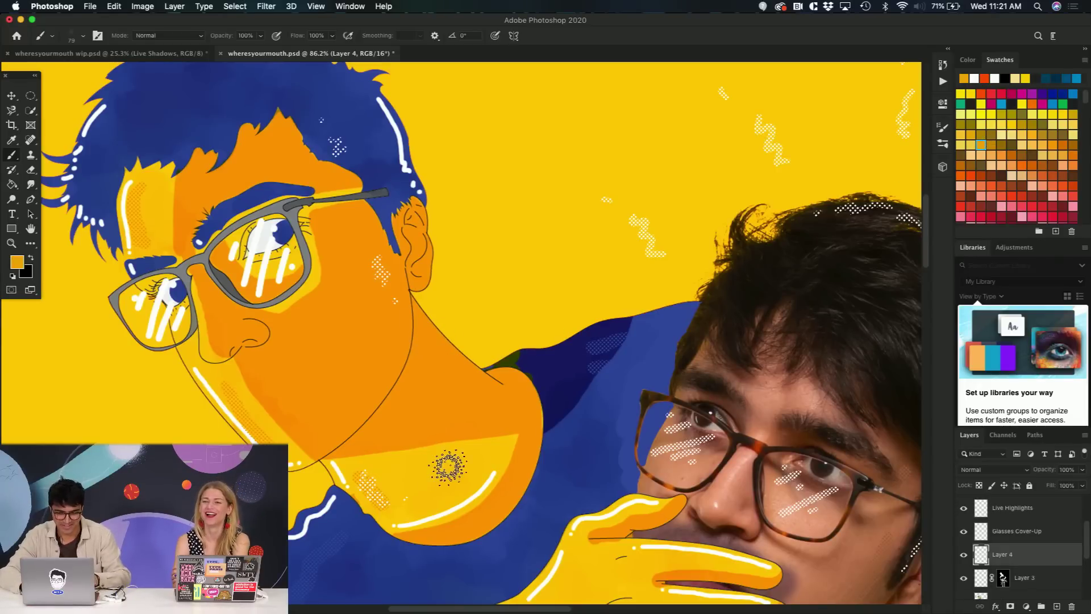
scroll(397, 451, "up", 2)
scroll(393, 254, "up", 5)
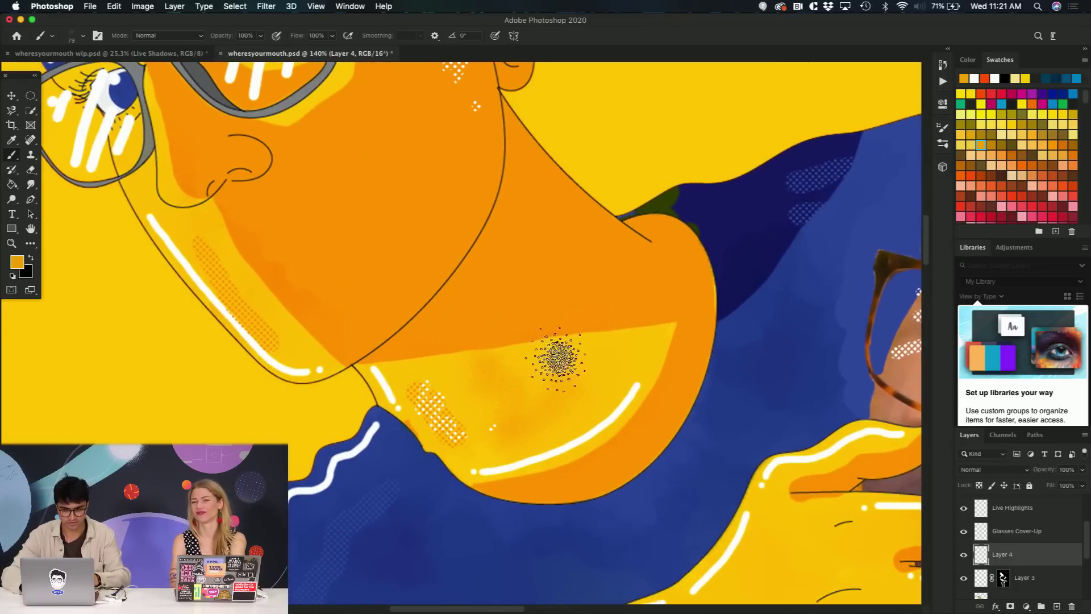
- Inspect the grain texture on the neck up close, and compare it with the illustrated figure's face, glasses and ear
scroll(540, 405, "up", 8)
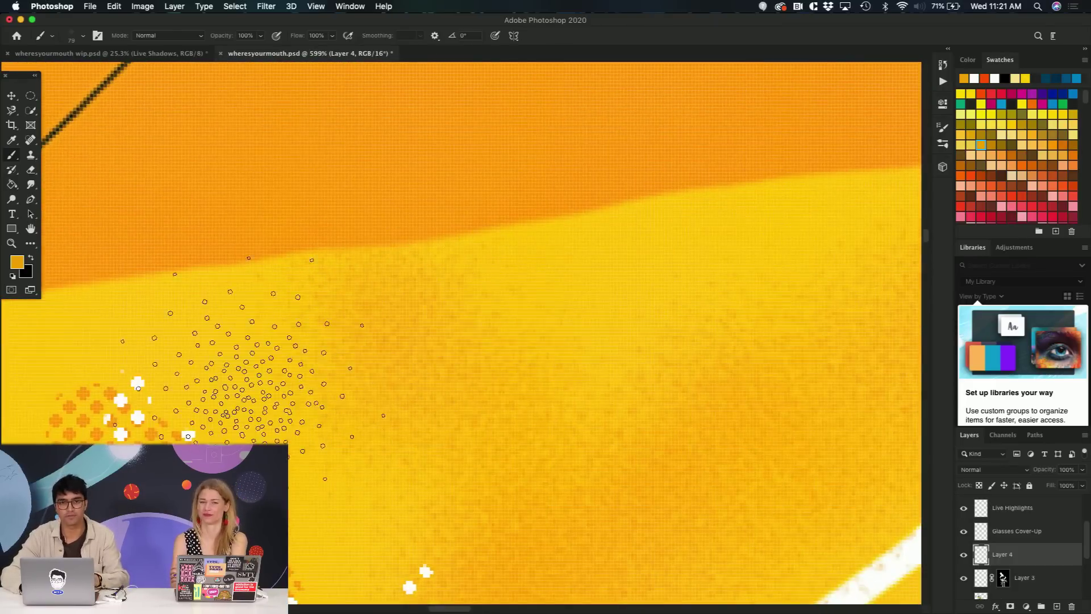
scroll(449, 330, "down", 8)
scroll(301, 364, "up", 5)
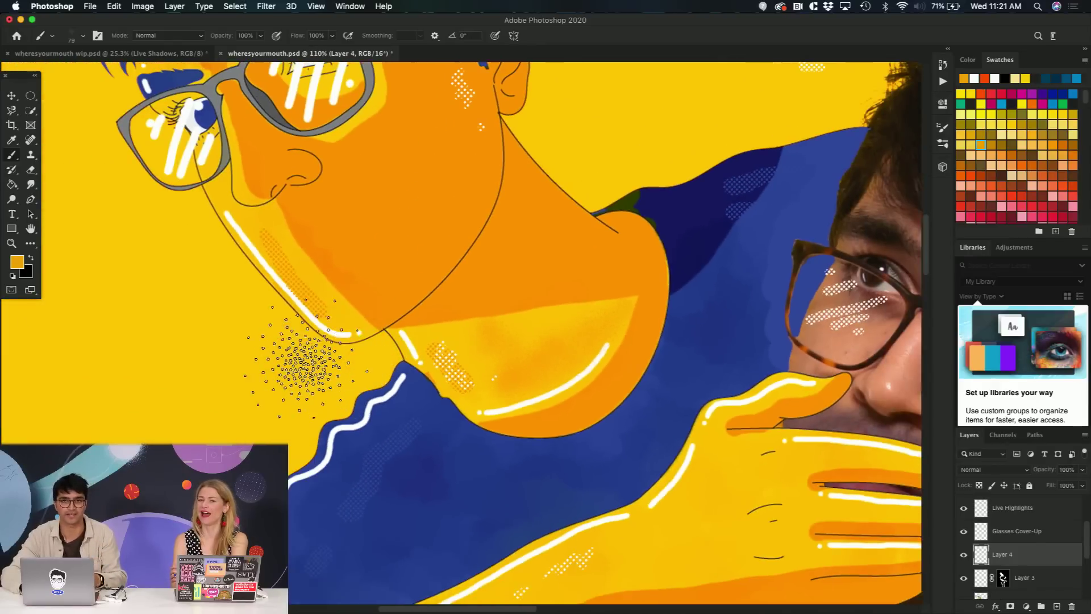
scroll(302, 358, "up", 5)
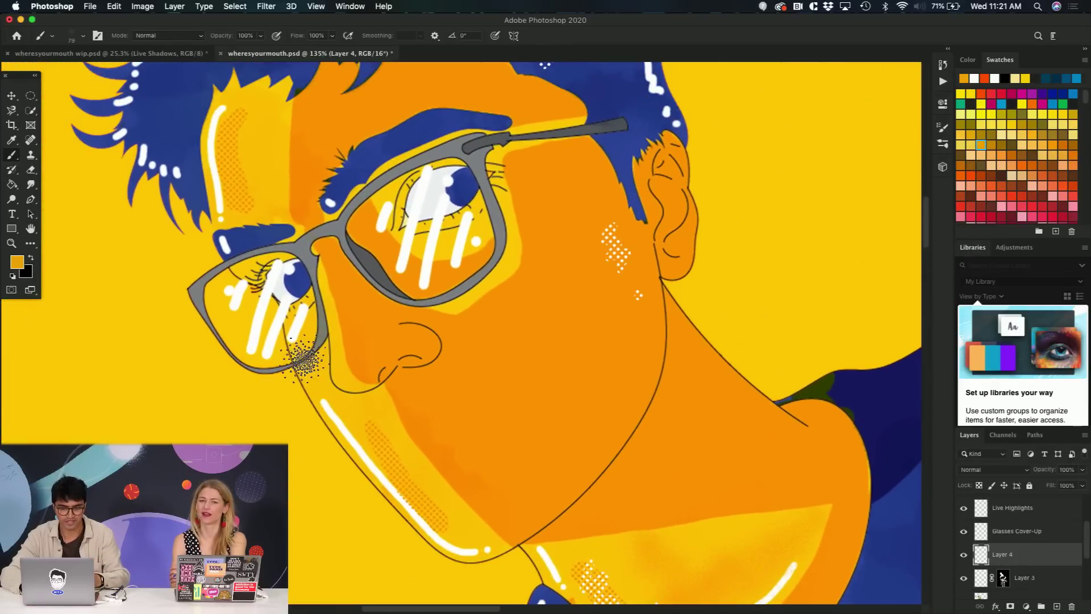
scroll(367, 149, "up", 4)
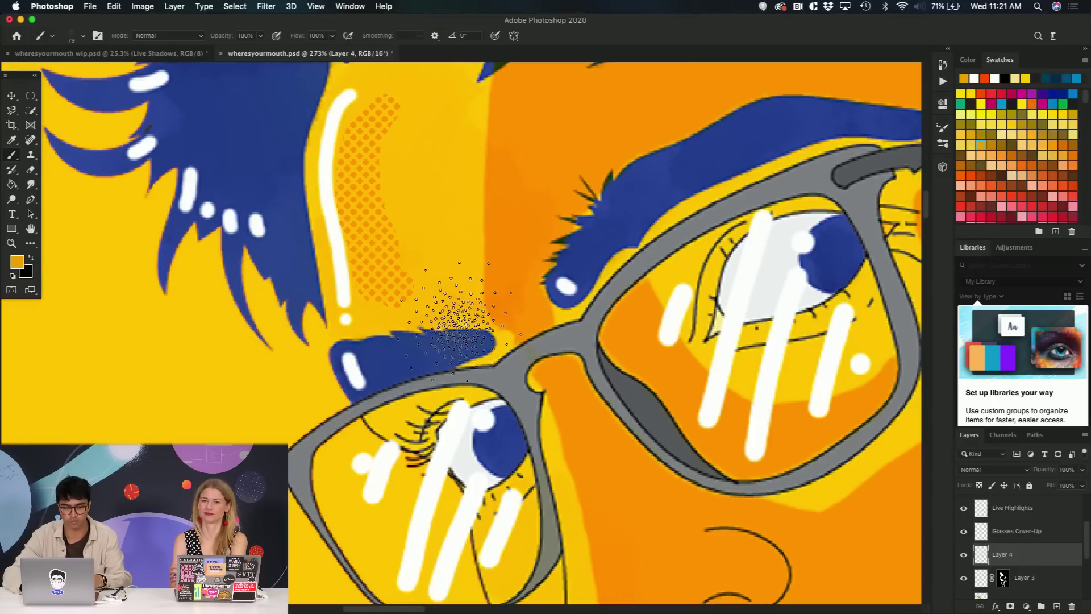
scroll(614, 279, "down", 3)
scroll(613, 278, "down", 5)
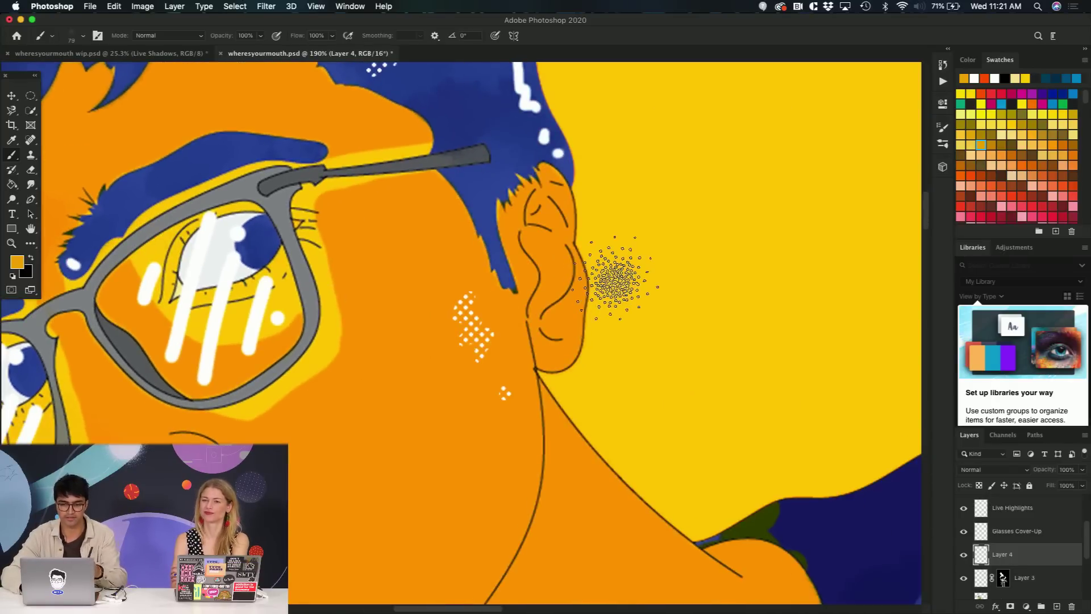
scroll(614, 279, "right", 8)
scroll(613, 279, "left", 10)
scroll(614, 278, "up", 2)
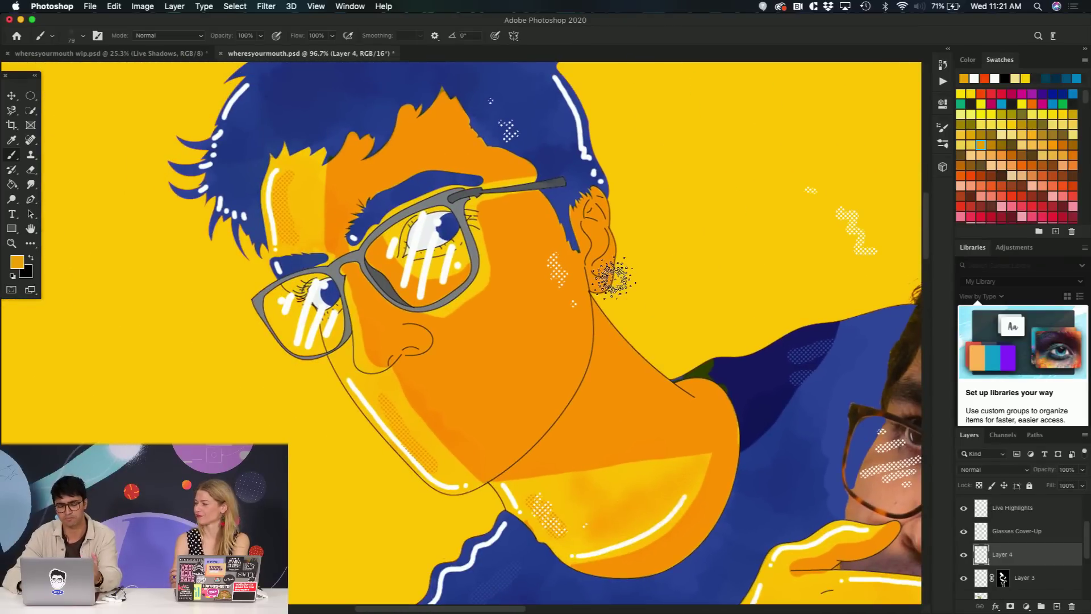
- Paint a golden-orange grain stroke across the dark shadow on the shoulder of the illustrated figure's blue T-shirt
scroll(612, 278, "down", 4)
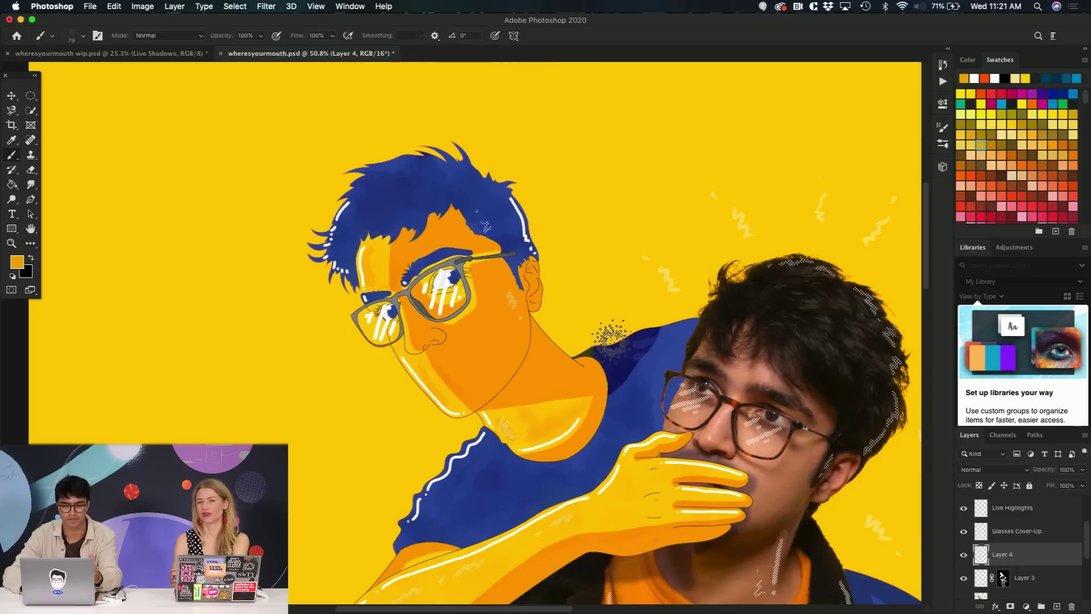
scroll(612, 340, "down", 2)
scroll(612, 340, "right", 1)
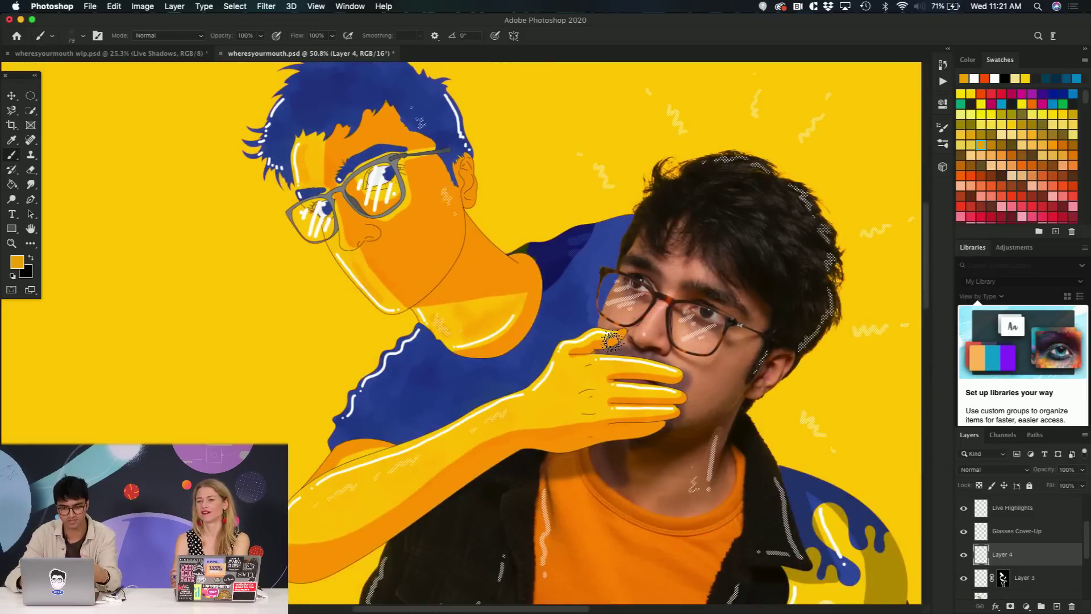
scroll(611, 341, "up", 10)
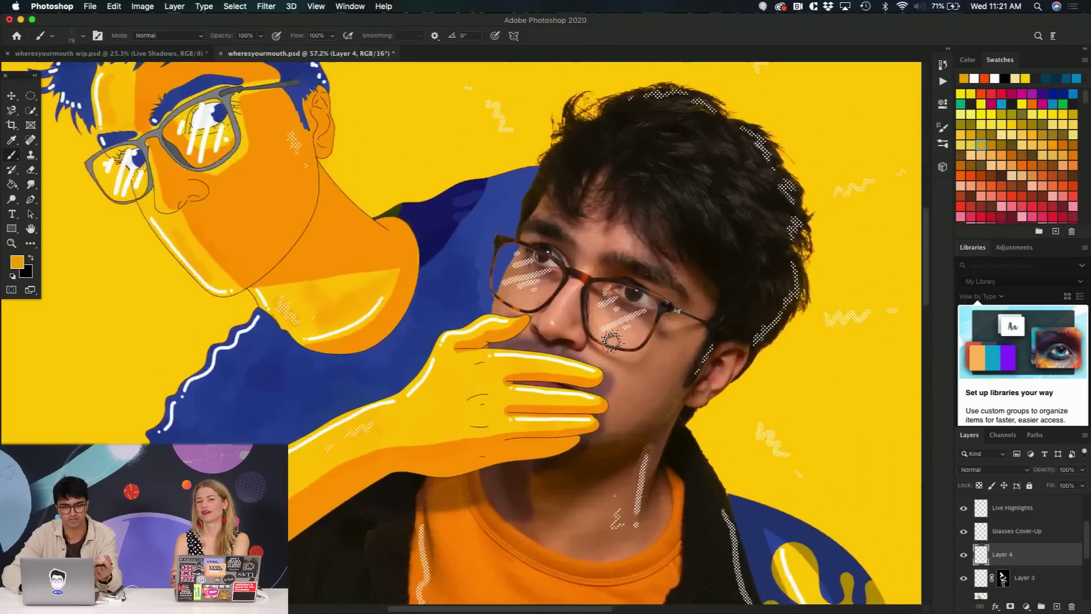
scroll(625, 324, "up", 2)
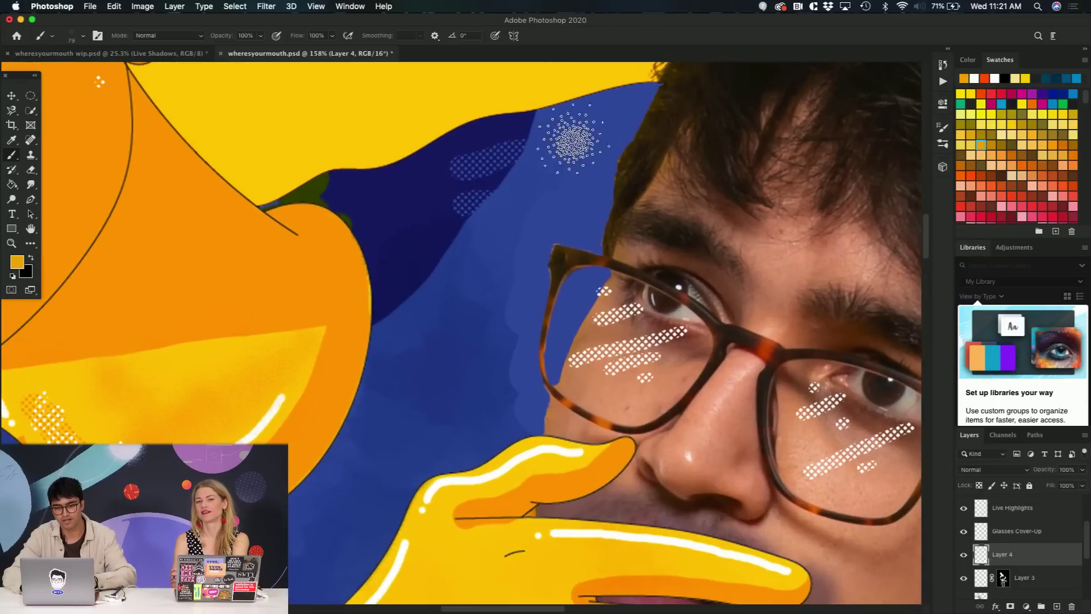
mouse_move(596, 128)
left_mouse_down()
mouse_move(525, 170)
mouse_move(375, 205)
left_mouse_up()
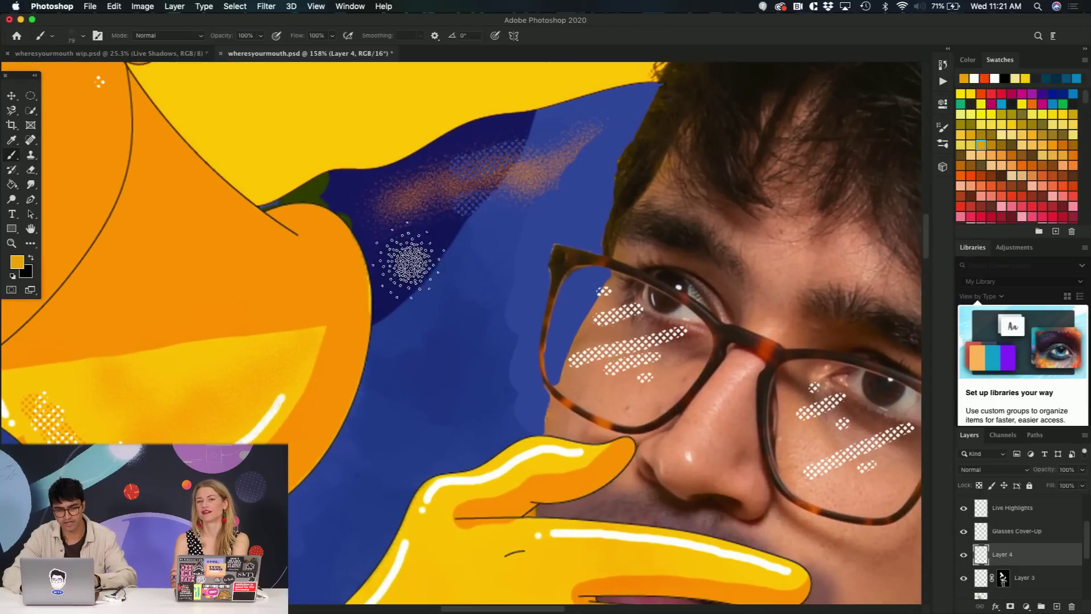
scroll(395, 296, "left", 4)
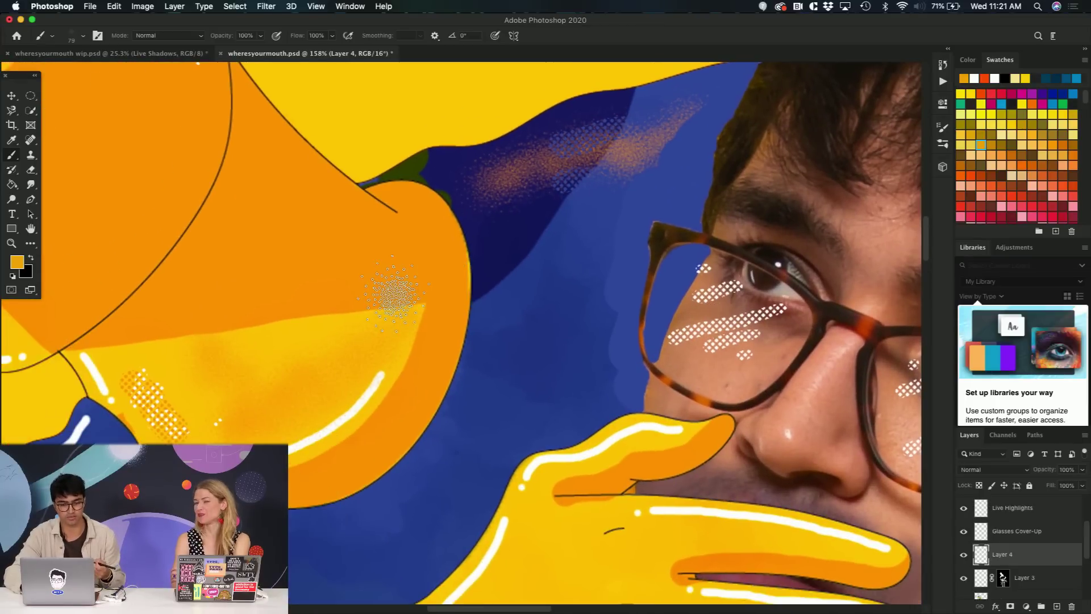
- Paint golden-orange grain shading on the yellow part of the illustrated arm, from the back of the hand along the forearm to the elbow
scroll(395, 295, "down", 6)
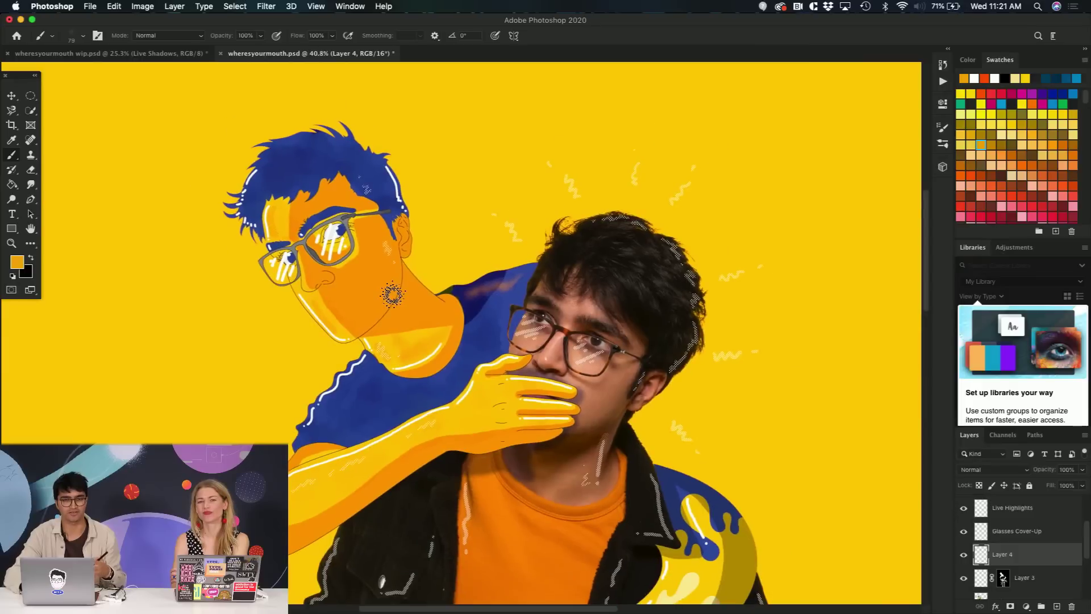
scroll(390, 292, "down", 2)
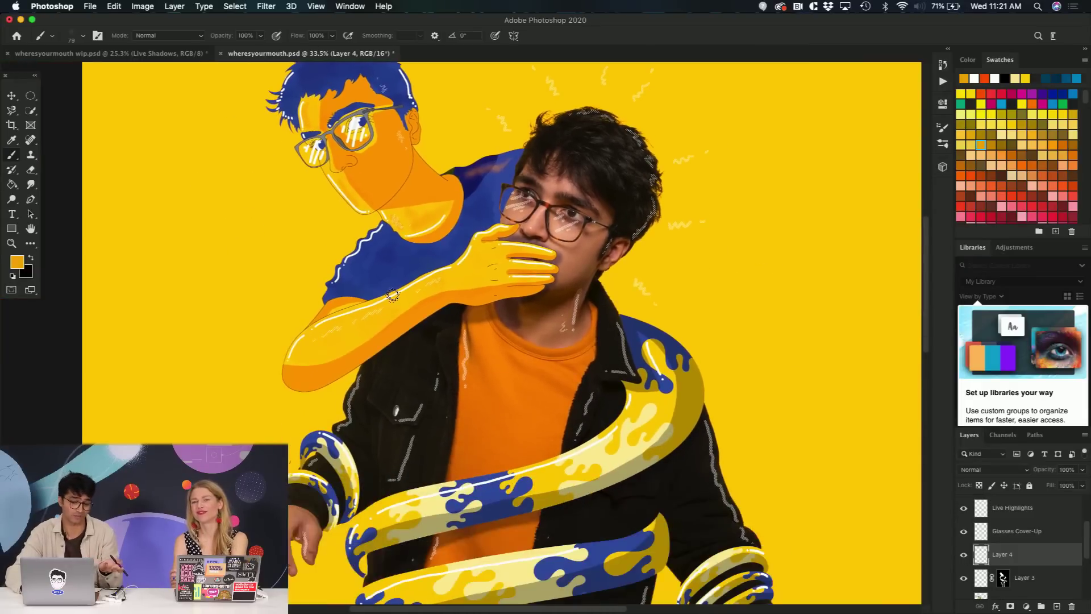
scroll(536, 364, "up", 2)
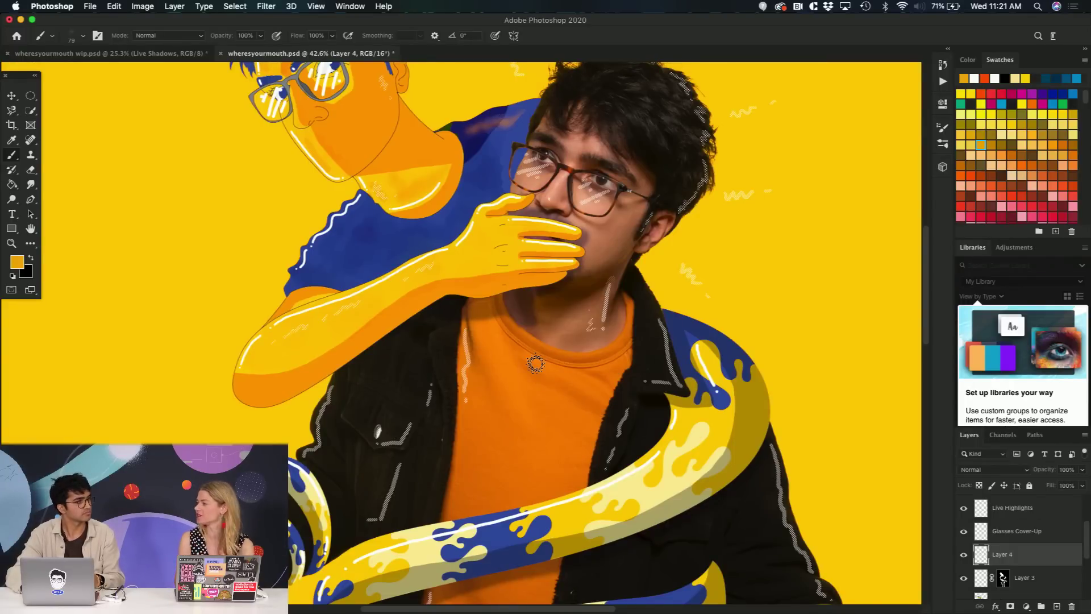
scroll(535, 363, "up", 3)
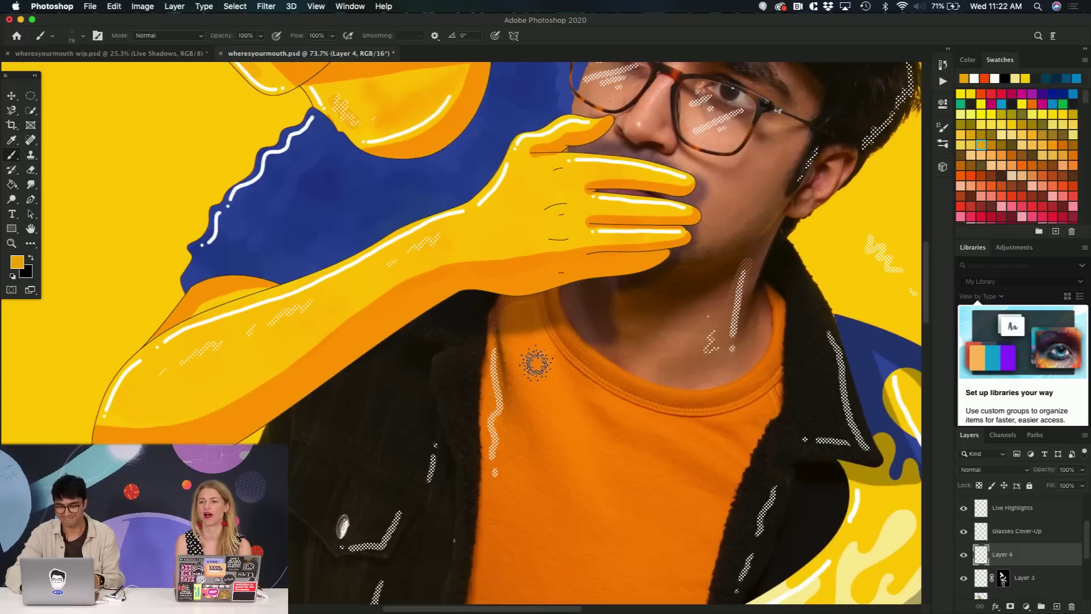
scroll(482, 217, "up", 4)
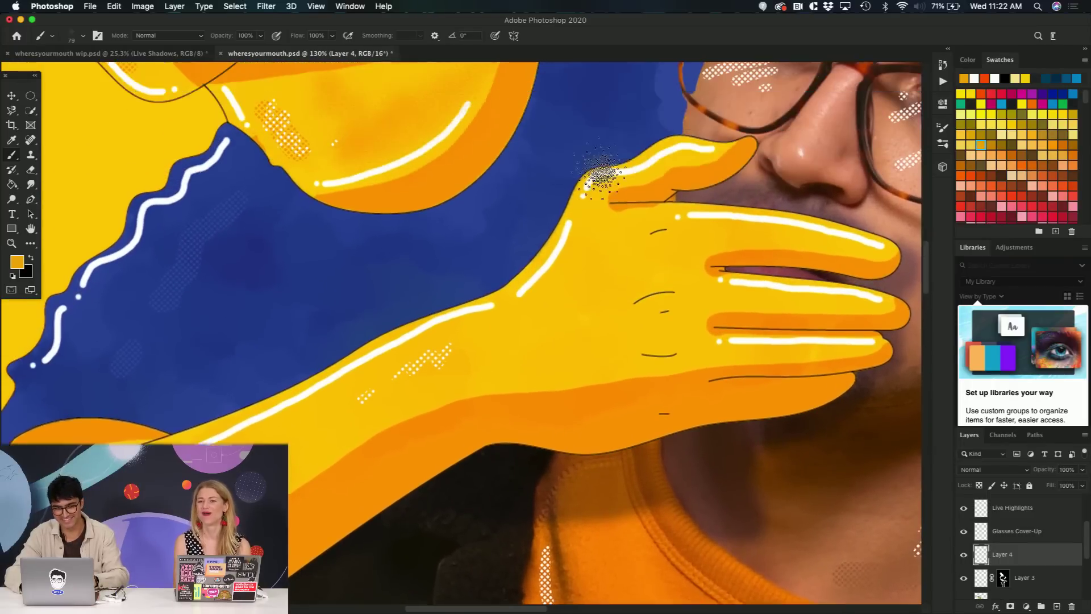
mouse_move(599, 263)
left_mouse_down()
mouse_move(582, 293)
mouse_move(480, 388)
mouse_move(504, 354)
mouse_move(467, 368)
left_mouse_up()
scroll(427, 364, "left", 5)
scroll(427, 363, "down", 3)
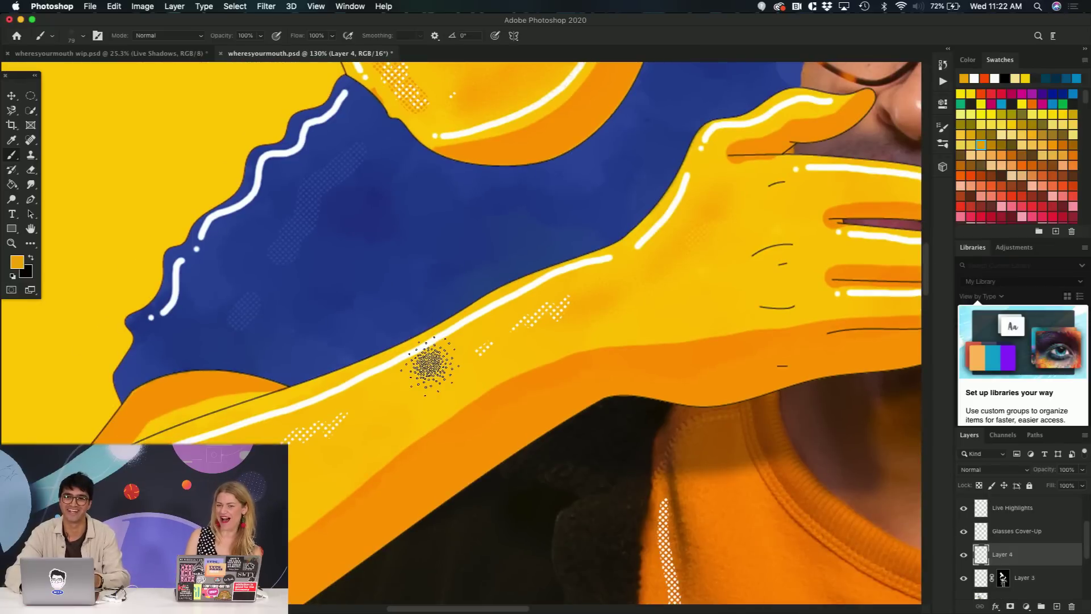
scroll(429, 364, "left", 5)
scroll(429, 364, "down", 5)
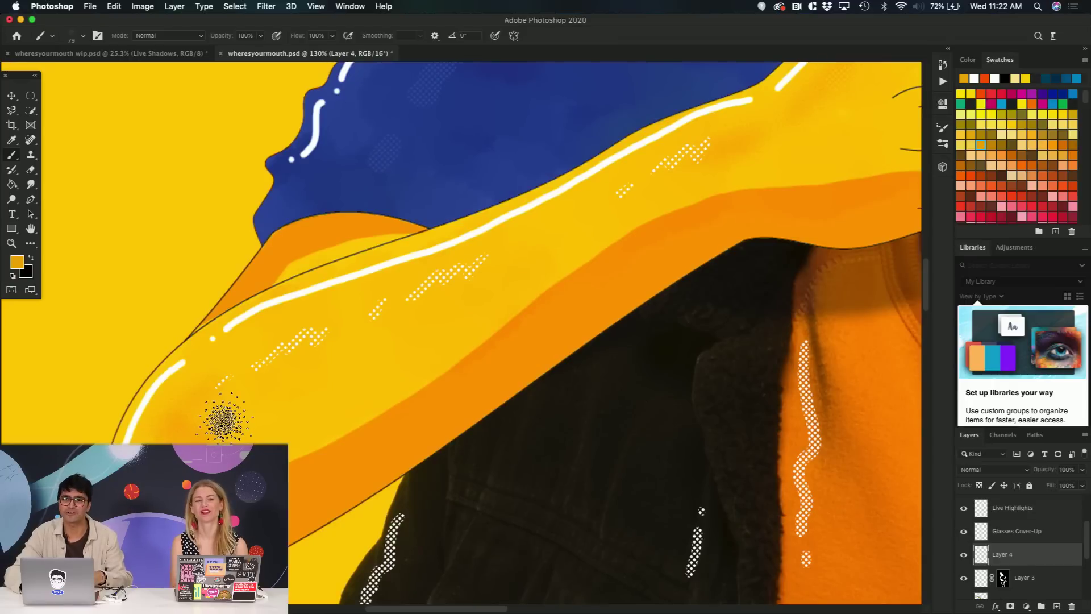
scroll(224, 420, "down", 3)
scroll(223, 422, "up", 2)
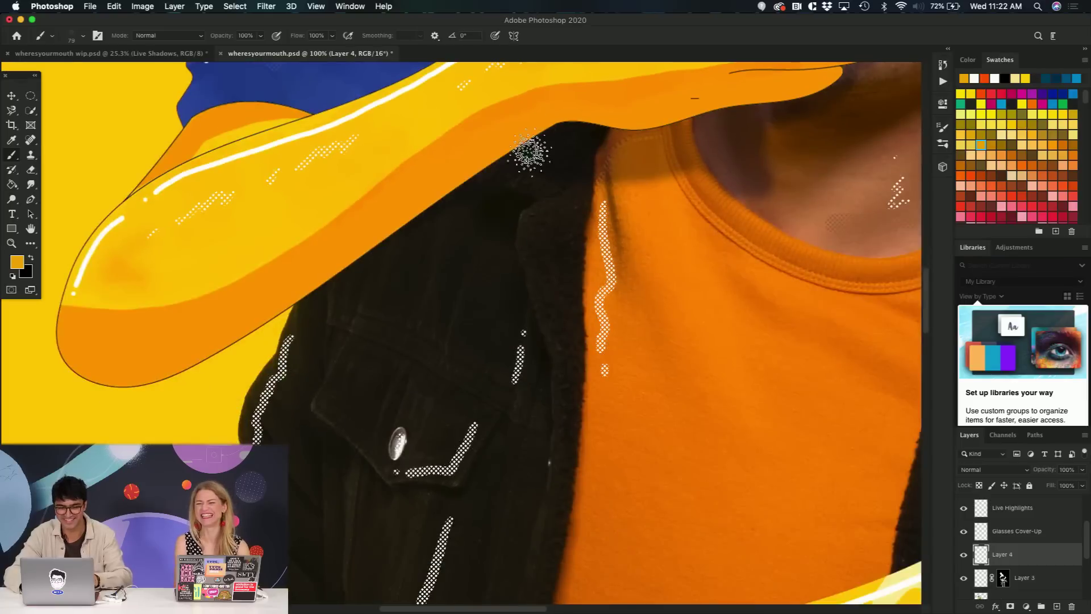
mouse_move(347, 299)
left_mouse_down()
mouse_move(321, 329)
mouse_move(334, 355)
mouse_move(315, 421)
left_mouse_up()
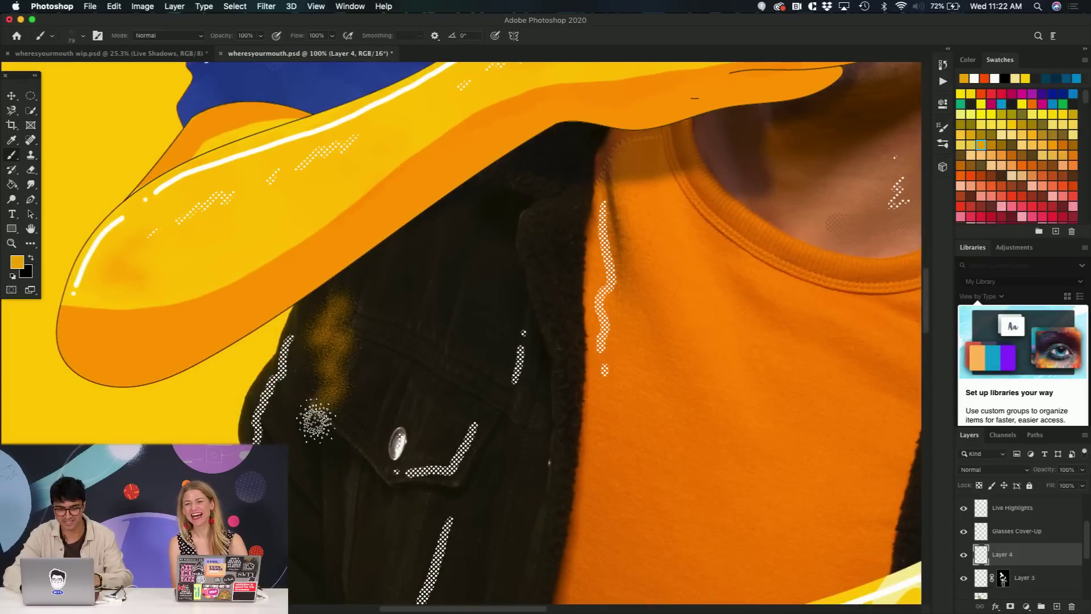
key("super+z")
- Paint golden-orange grain on the black jacket's buttoned chest pocket flap and in a vertical stroke down the jacket below it
scroll(460, 335, "up", 3)
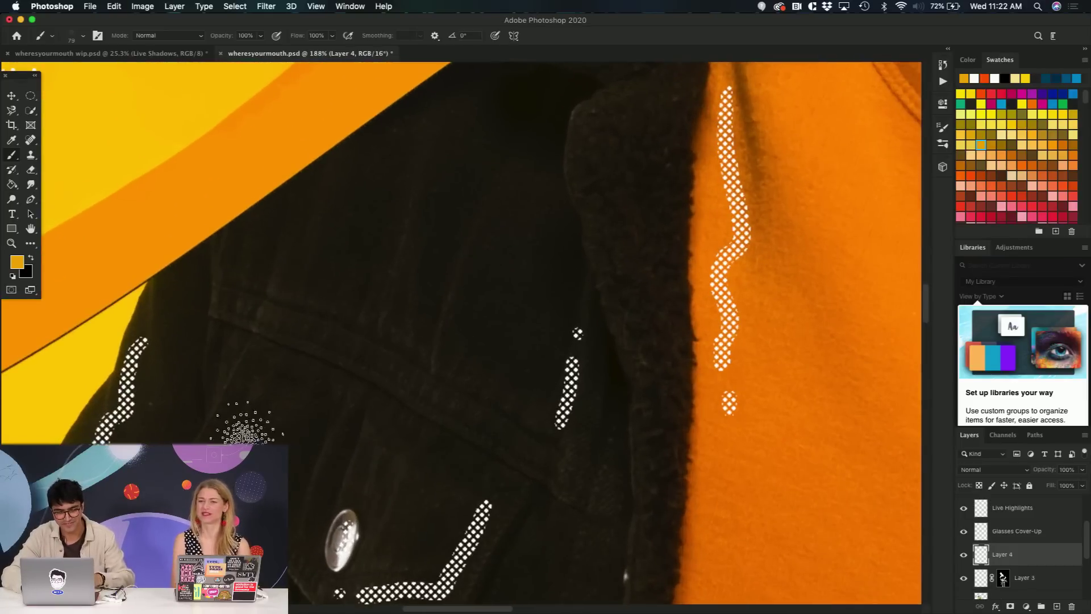
scroll(267, 398, "down", 10)
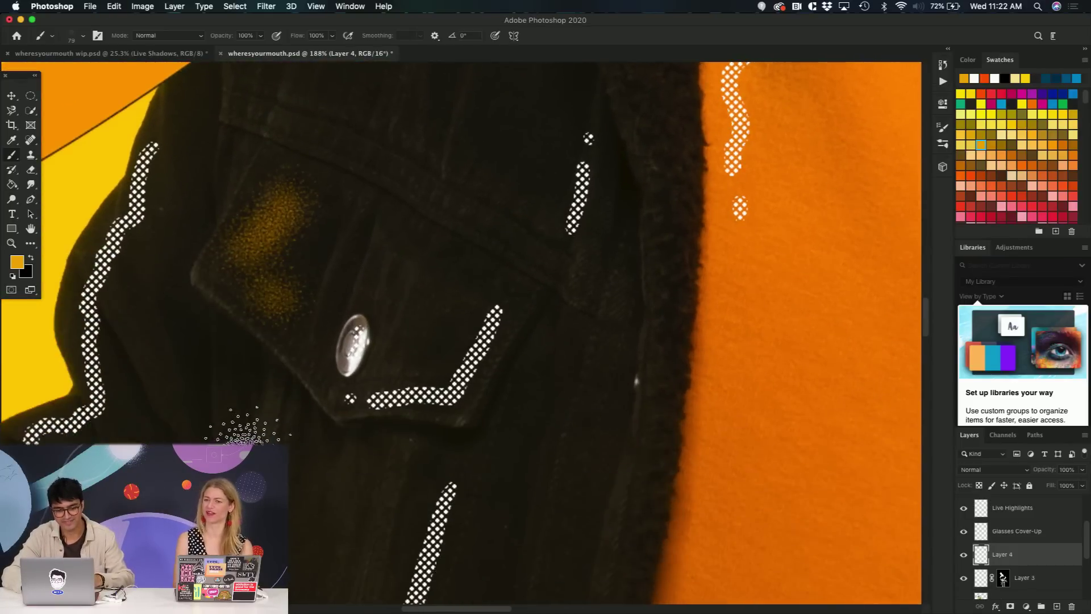
mouse_move(270, 321)
left_mouse_down()
mouse_move(265, 386)
mouse_move(284, 452)
left_mouse_up()
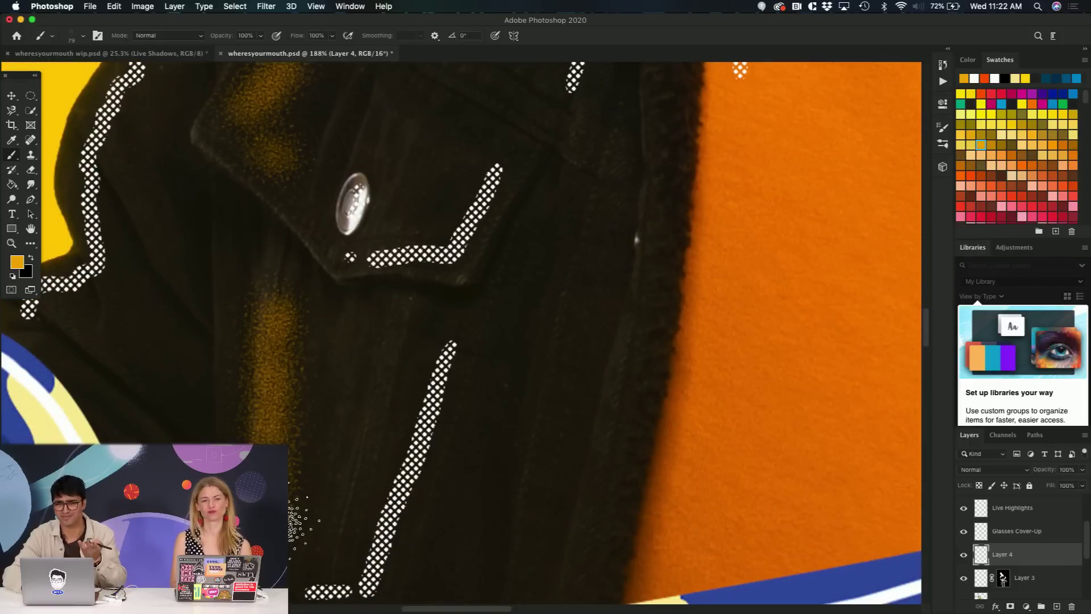
- Paint a golden-orange grain patch on the black sleeve cuff above the photographed hand, beside the blue-and-yellow coil
scroll(299, 520, "down", 3)
scroll(341, 398, "left", 8)
scroll(418, 252, "up", 2)
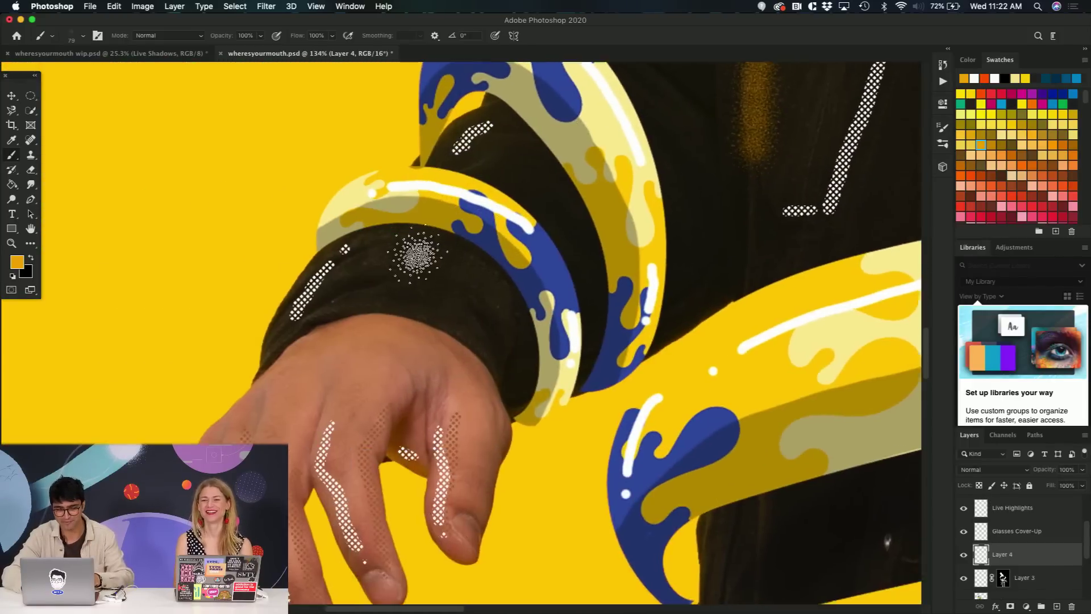
scroll(418, 253, "right", 3)
scroll(499, 341, "up", 2)
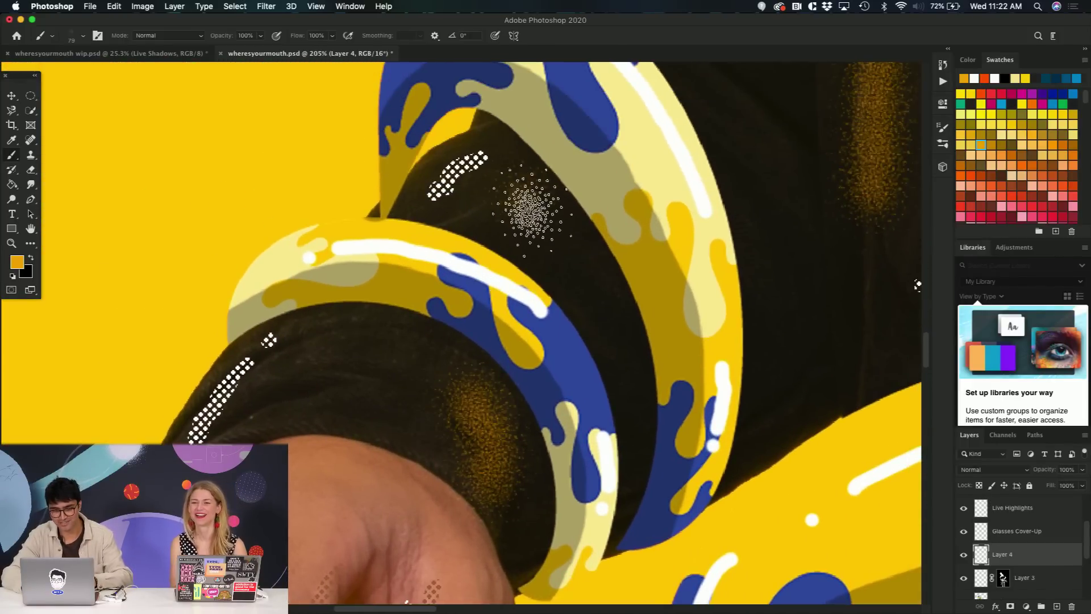
- Paint golden-orange grain on the outer edge of the black jacket in the gap between coils near the hand
scroll(530, 212, "down", 3)
scroll(534, 227, "down", 4)
scroll(537, 244, "up", 2)
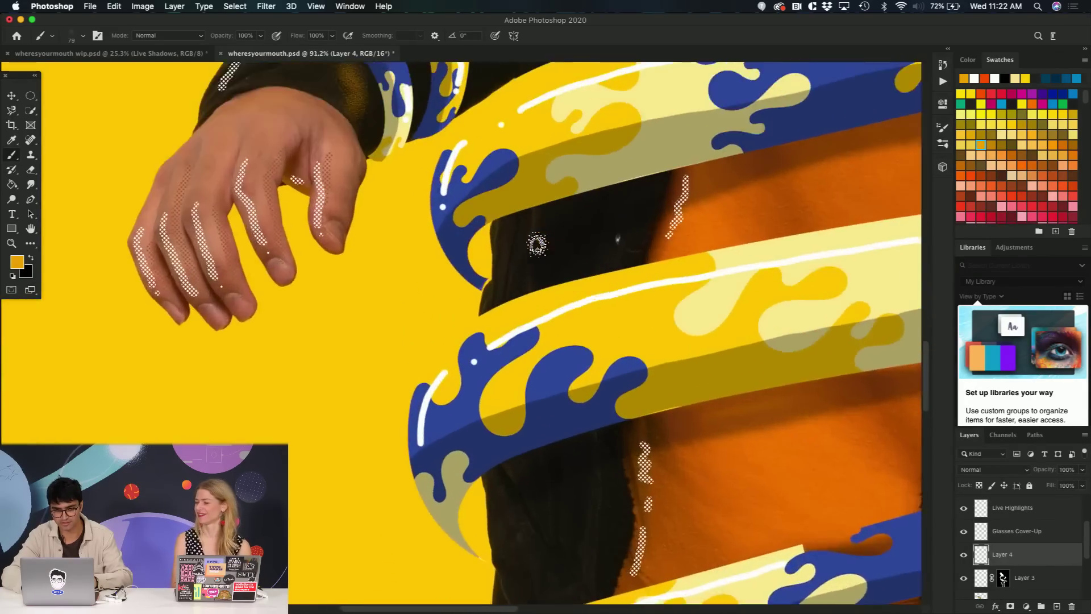
scroll(537, 245, "right", 3)
- Paint golden-orange grain down the orange shirt beside the dotted white highlights, in the gap between the lower coils
scroll(521, 258, "down", 3)
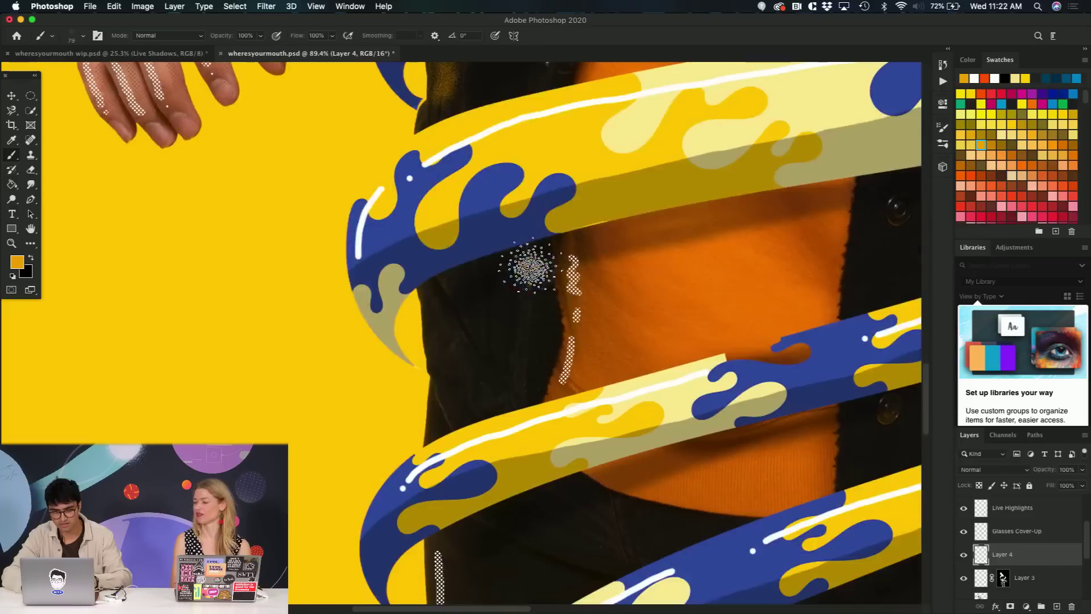
scroll(523, 250, "up", 1)
scroll(574, 321, "right", 3)
scroll(574, 321, "down", 2)
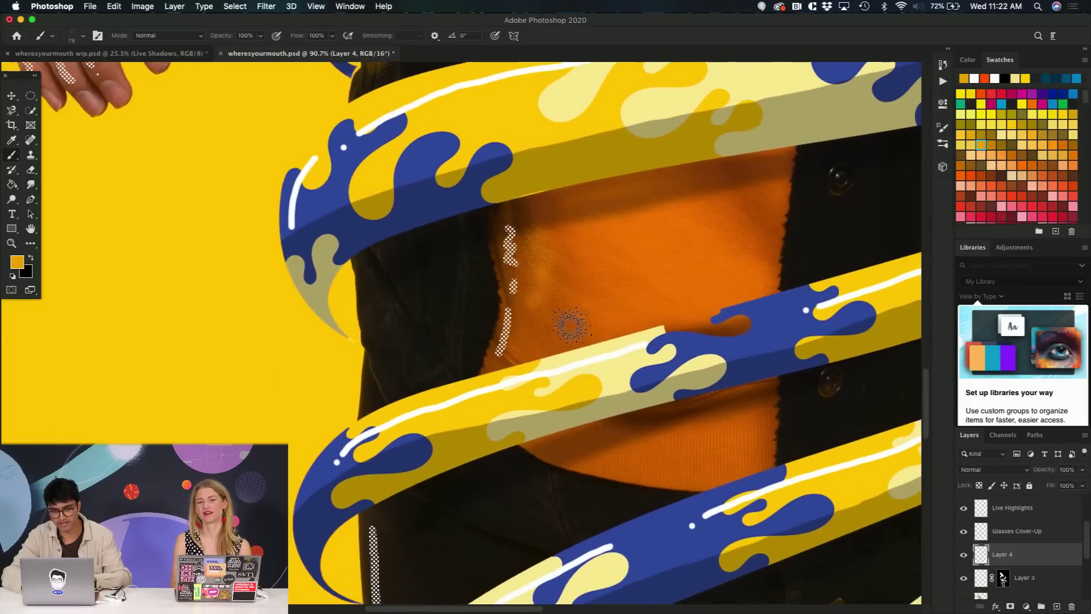
scroll(571, 325, "up", 3)
scroll(583, 341, "down", 5)
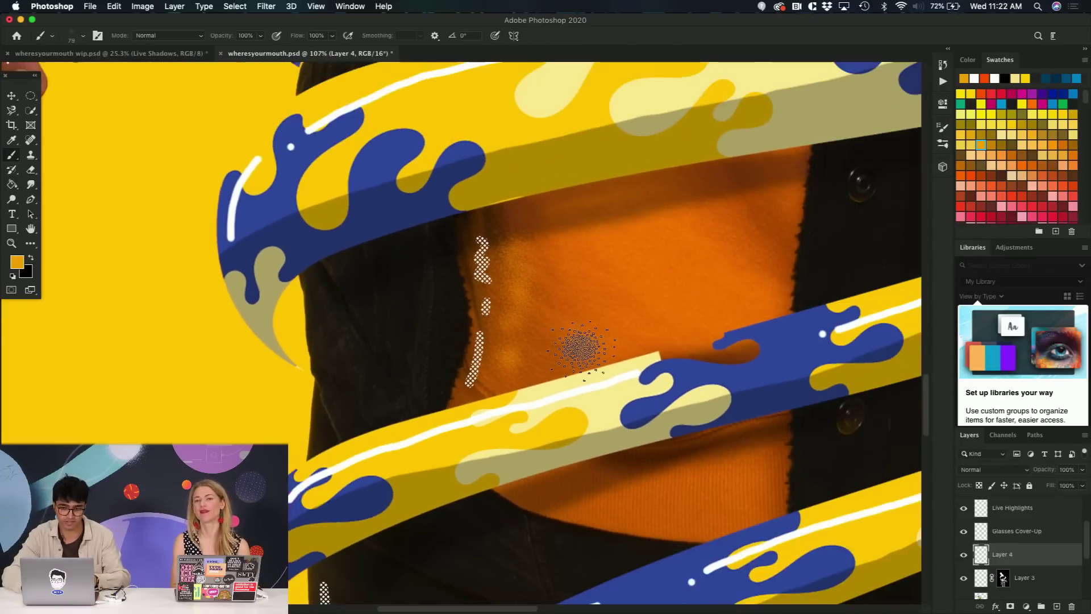
- Paint golden-orange grain along the opposite edge of the orange shirt, on the ribbed hem and in the gap above it
scroll(582, 348, "right", 3)
scroll(583, 348, "down", 2)
scroll(633, 349, "up", 5)
left_click(633, 350)
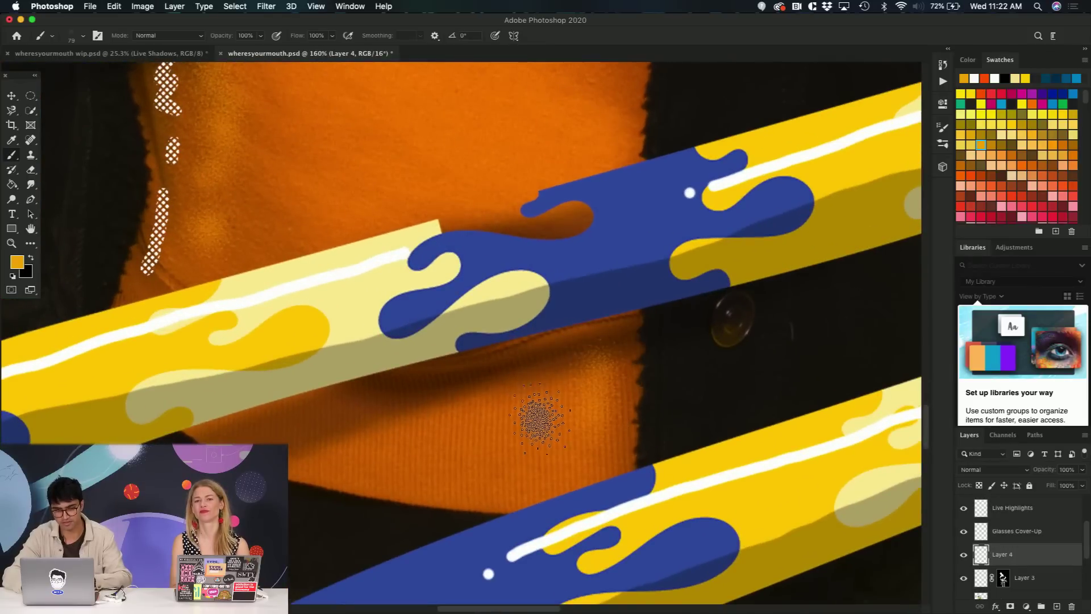
scroll(397, 460, "up", 5)
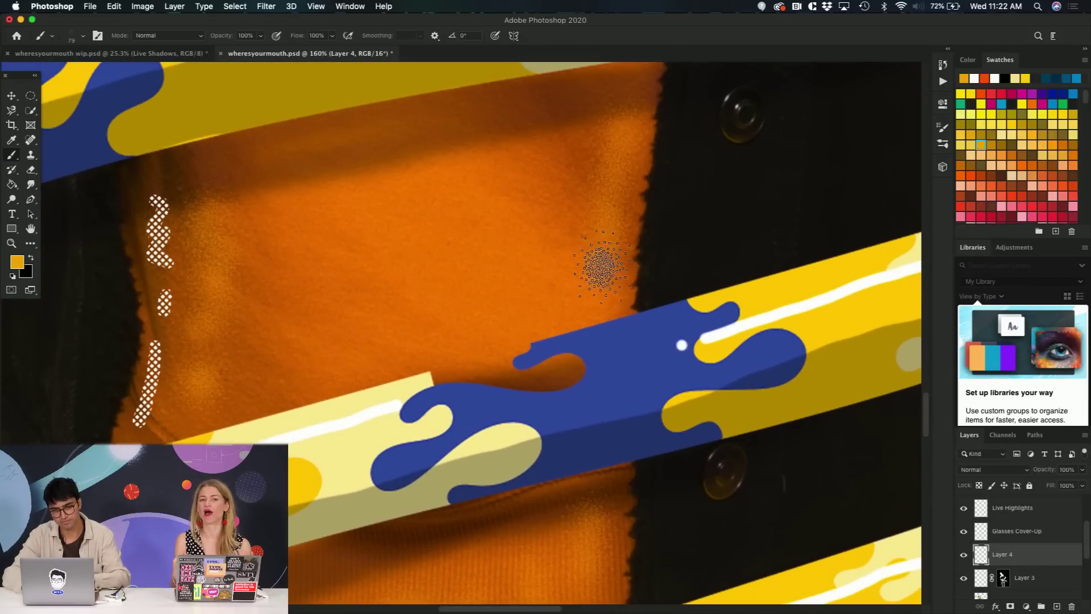
- Paint golden-orange grain on the shirt's edge by the jacket buttons, in the gap below the uppermost coil
scroll(585, 293, "up", 3)
scroll(599, 102, "down", 5)
scroll(602, 111, "down", 3)
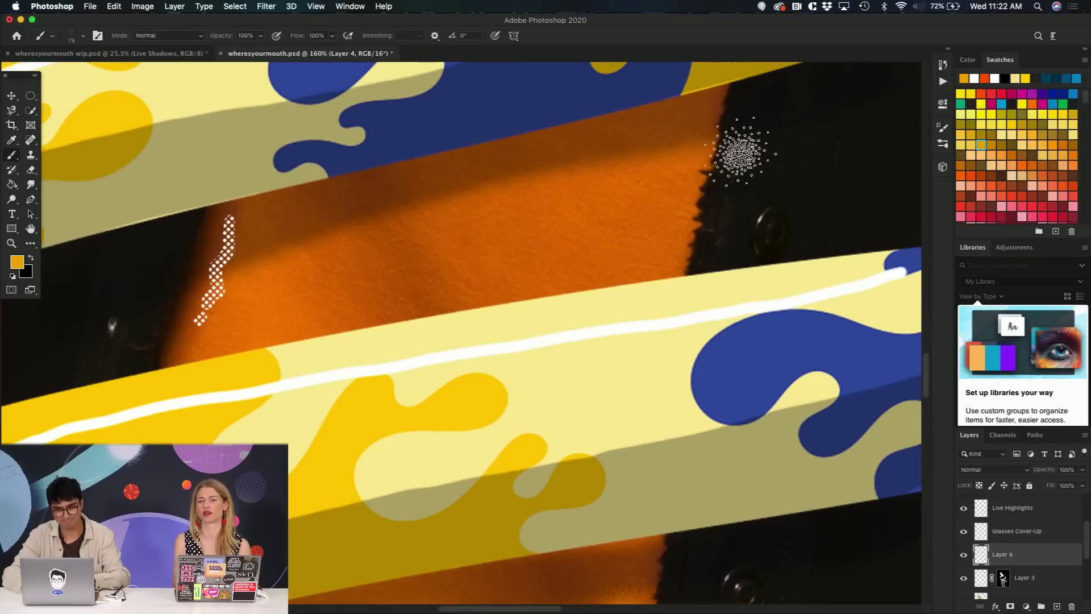
scroll(738, 151, "up", 2)
scroll(659, 238, "down", 1)
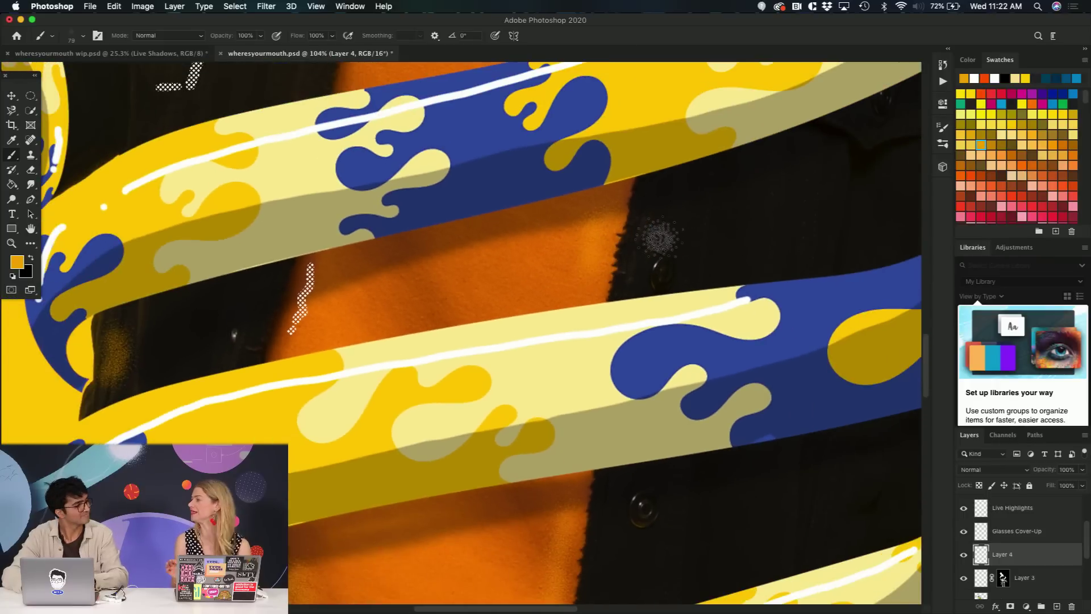
- Paint soft golden-orange grain patches on the chest of the orange shirt, just above the uppermost coil and near the jacket lapel
scroll(659, 239, "up", 10)
scroll(658, 236, "up", 1)
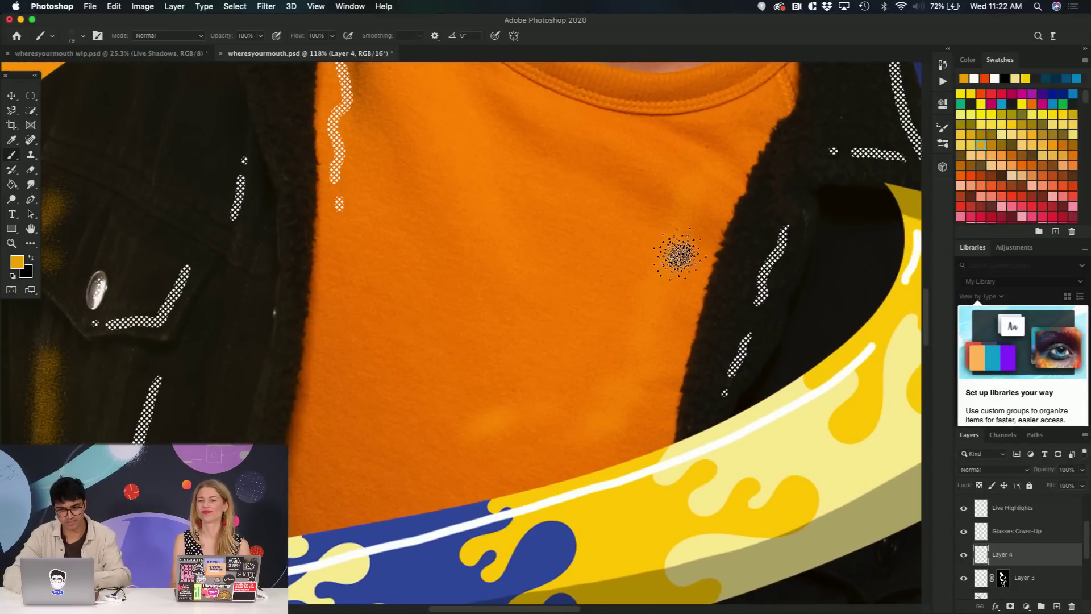
scroll(679, 255, "up", 2)
scroll(679, 256, "right", 1)
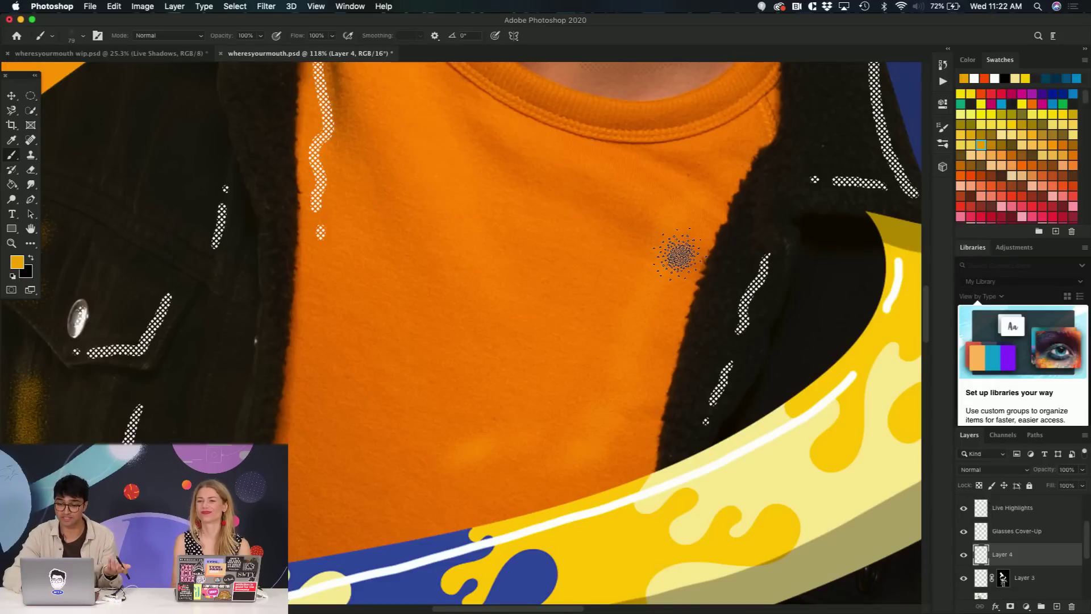
scroll(679, 256, "up", 2)
scroll(679, 256, "left", 2)
scroll(747, 182, "up", 4)
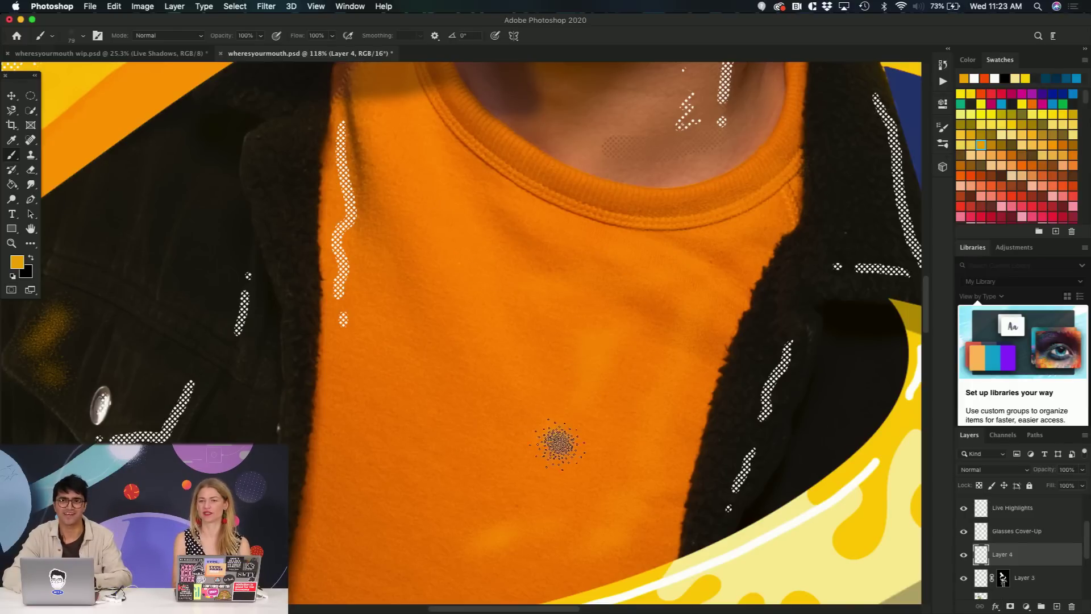
- Paint golden-orange grain down the chest of the orange shirt beside and below the wavy dotted white highlight
scroll(558, 277, "up", 3)
scroll(606, 282, "up", 3)
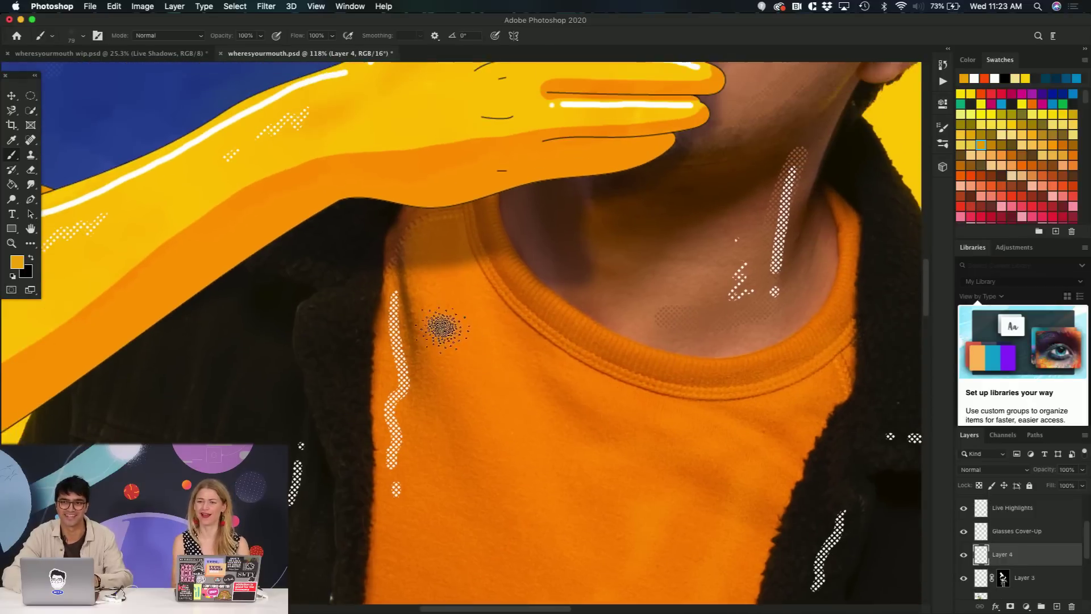
scroll(454, 340, "down", 3)
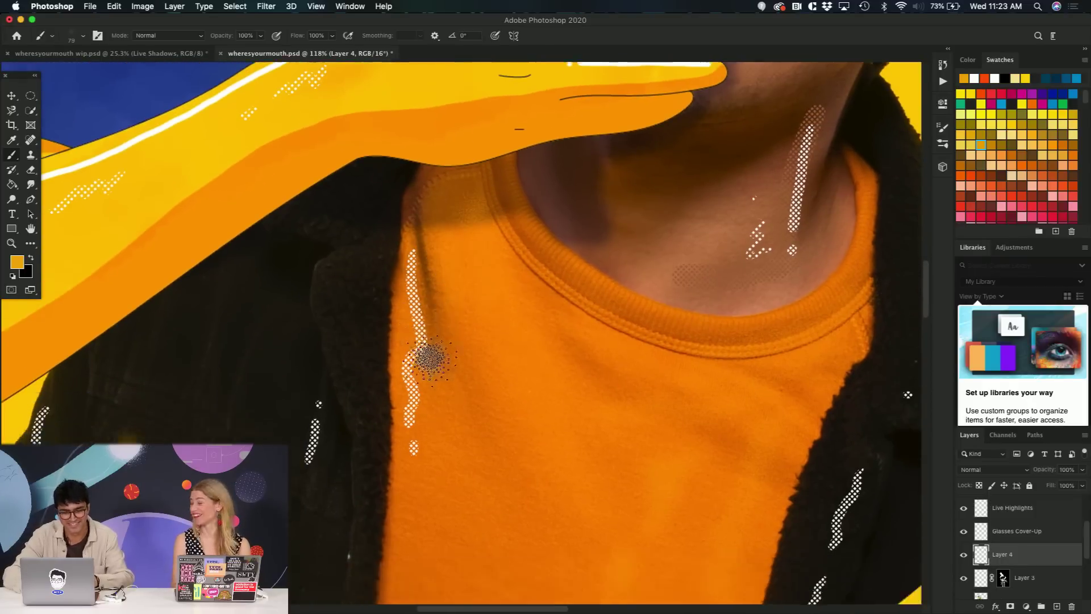
scroll(429, 464, "down", 3)
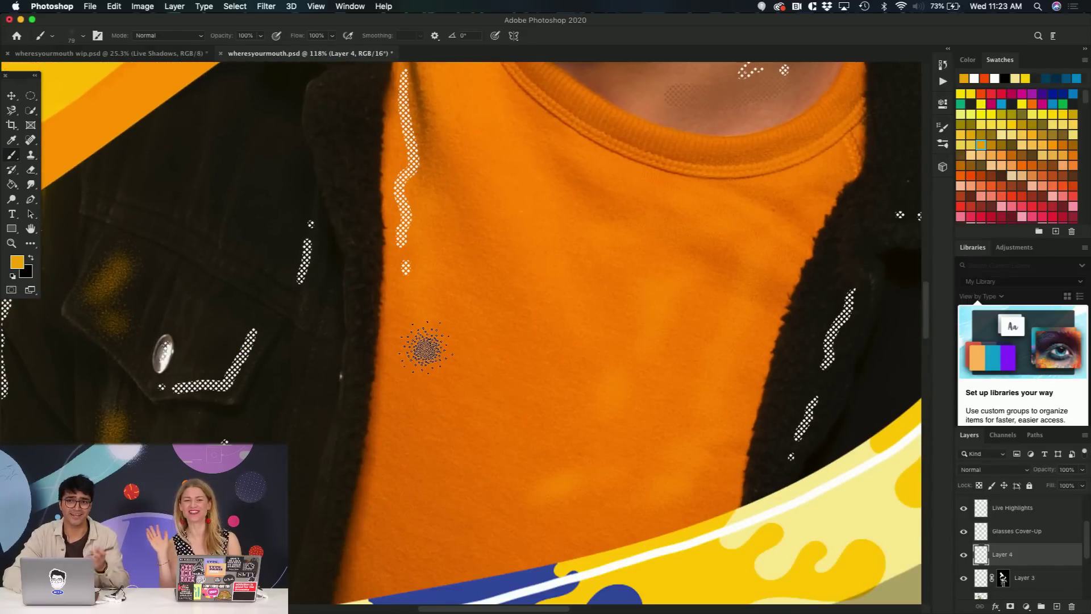
scroll(426, 348, "down", 2)
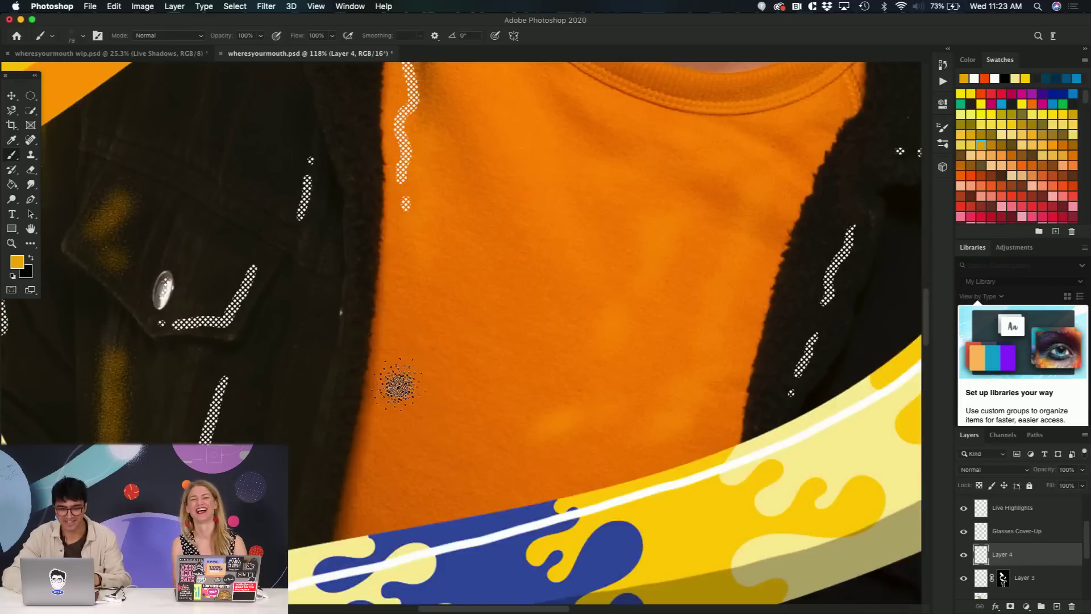
scroll(395, 476, "down", 2)
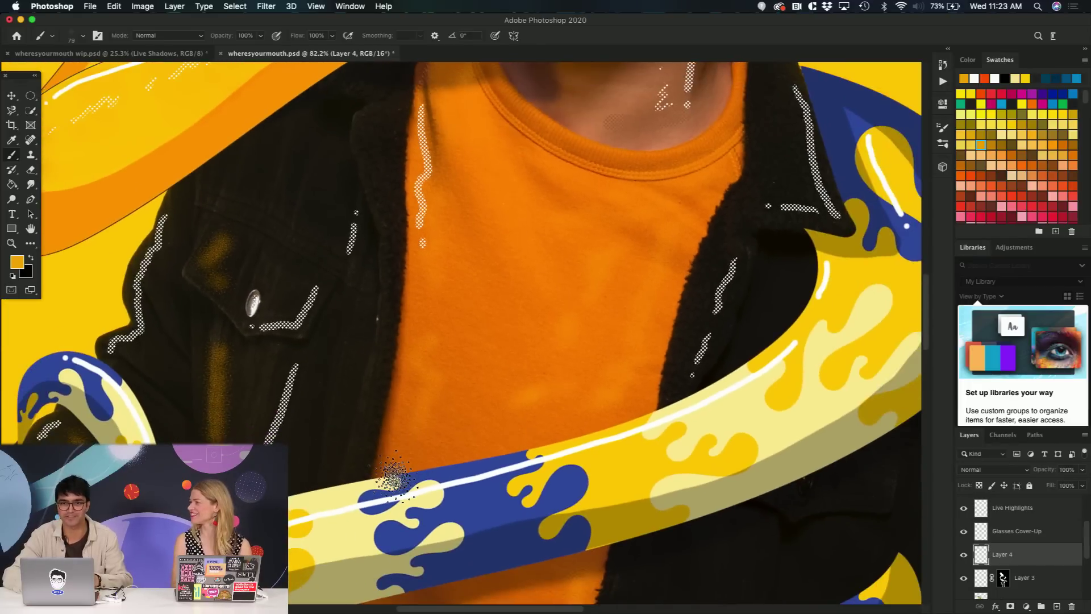
- Paint golden-orange grain on the black clothing beside the dotted white highlights, in successive gaps between the lower coils
scroll(394, 477, "down", 2)
scroll(393, 478, "down", 3)
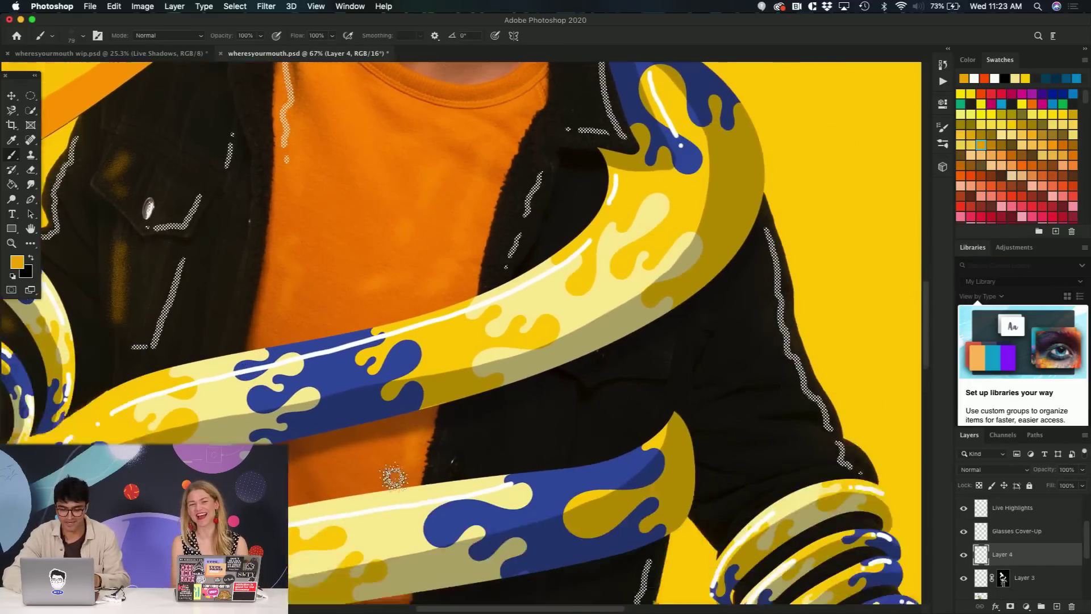
scroll(393, 477, "up", 3)
scroll(629, 249, "up", 3)
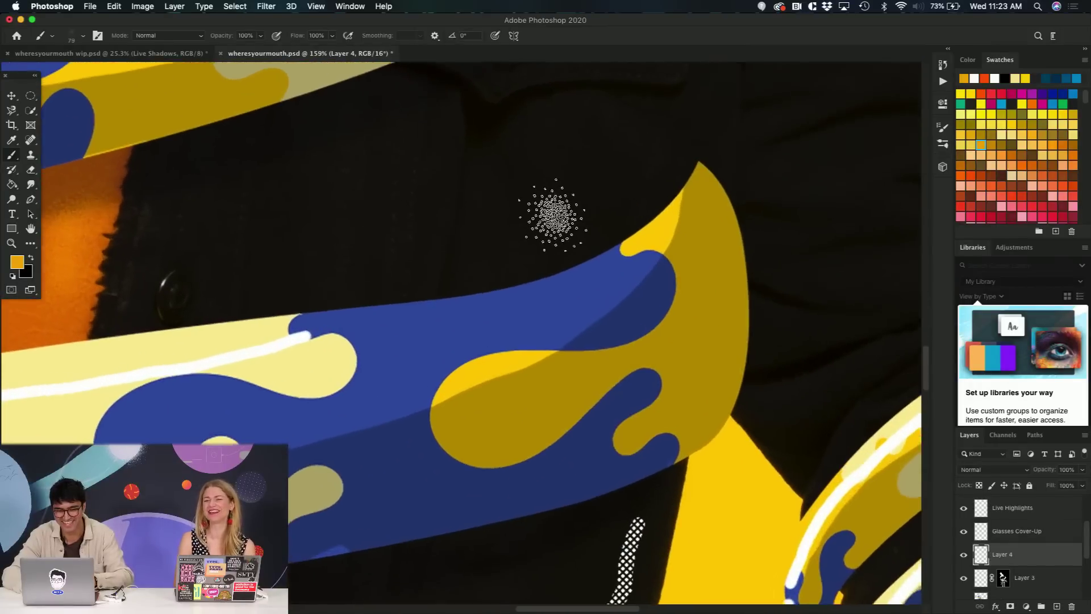
scroll(584, 231, "down", 5)
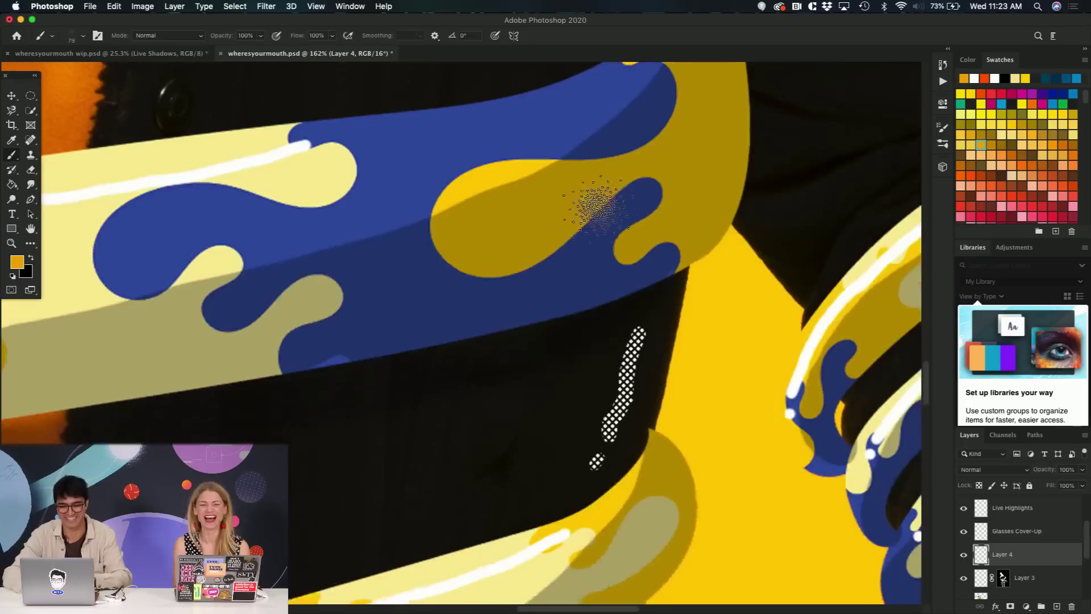
left_click_drag(574, 278, 529, 364)
scroll(516, 385, "down", 6)
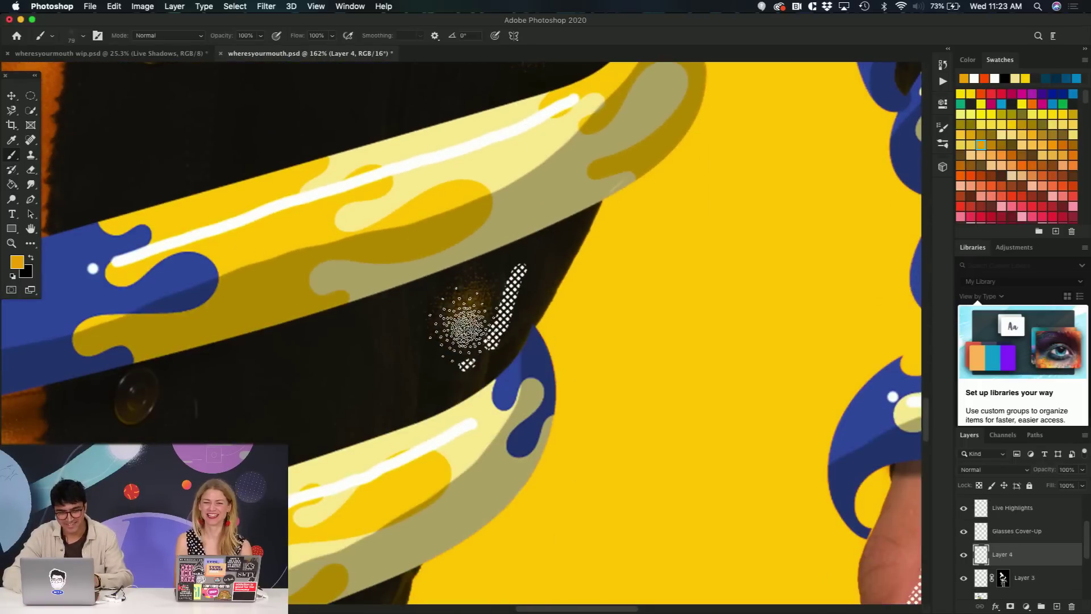
scroll(448, 341, "up", 3)
scroll(424, 385, "down", 2)
scroll(375, 455, "down", 3)
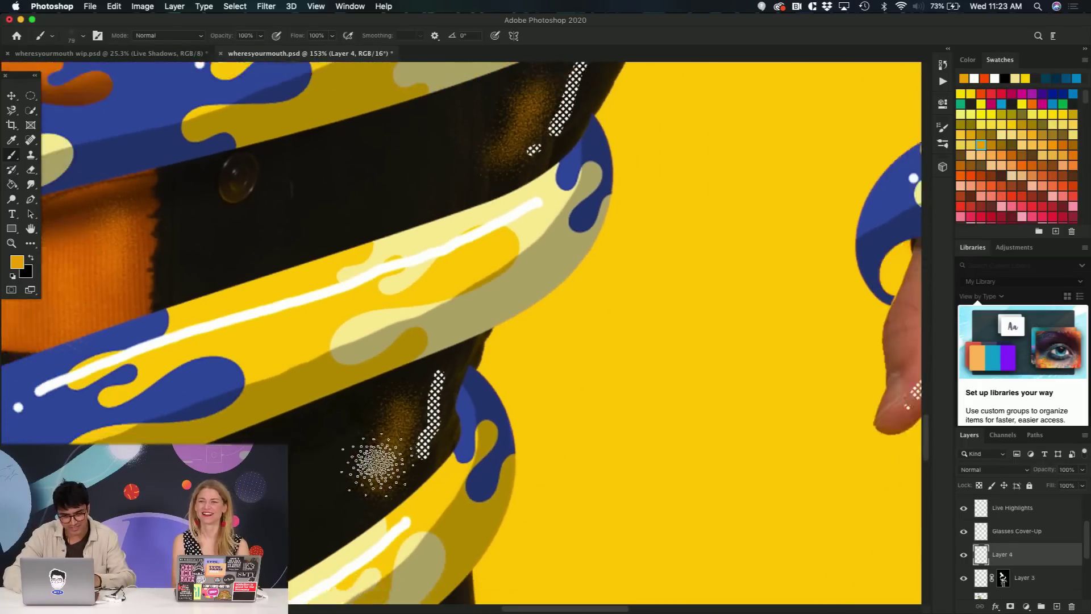
- Paint golden-orange grain down the black jacket collar, between the orange shirt's neckline and the collar's dotted white highlight
scroll(378, 465, "up", 10)
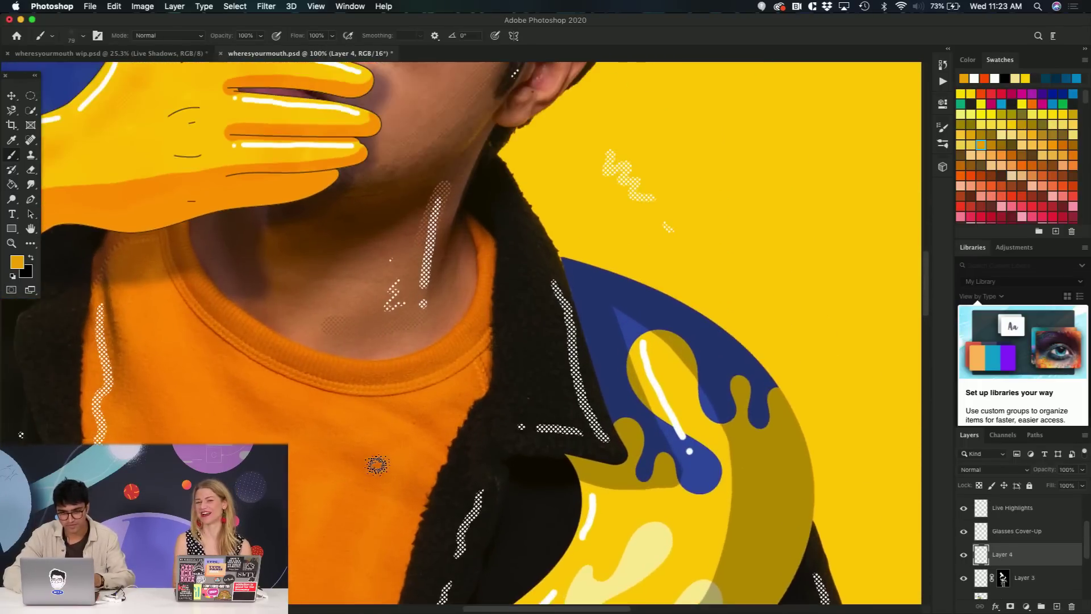
scroll(377, 465, "up", 4)
left_click_drag(560, 183, 524, 418)
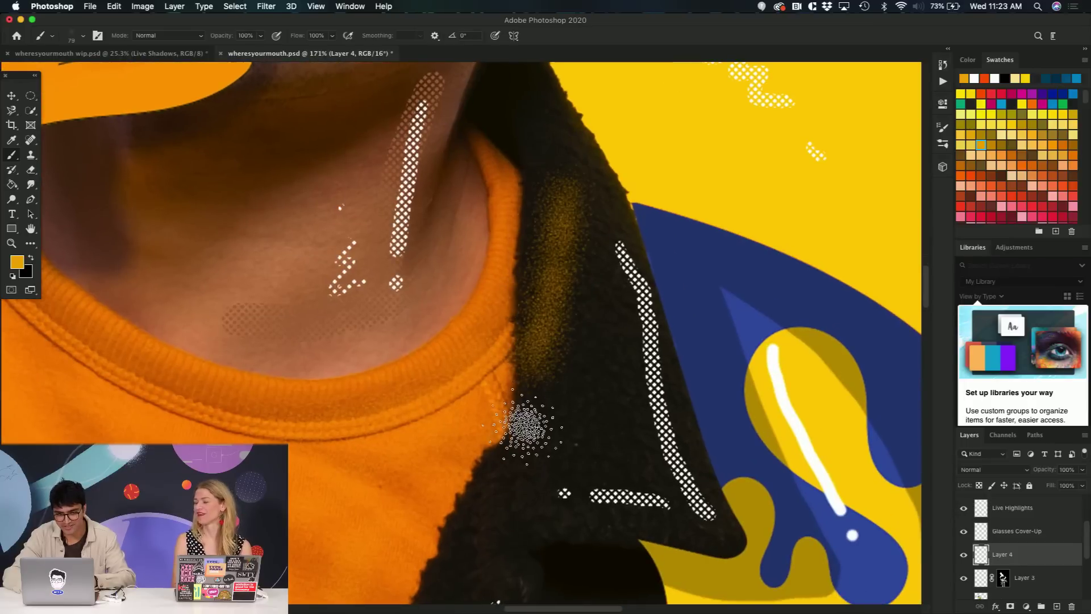
- Examine the shading around the man's face, neck and the illustrated hand and sleeve, ending with the whole composition in view
scroll(523, 432, "down", 3)
scroll(523, 434, "up", 3)
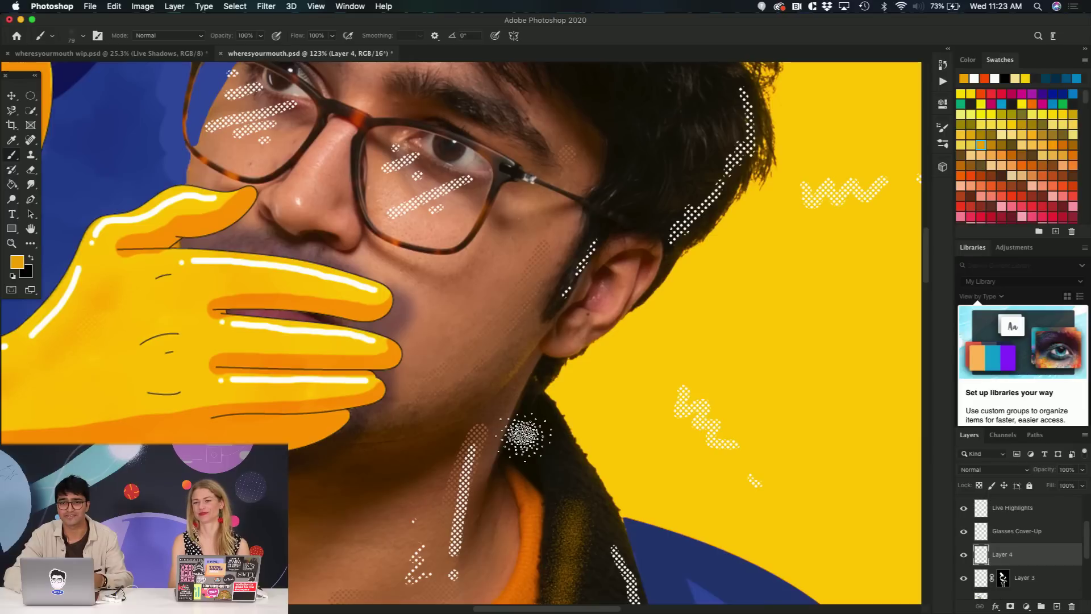
scroll(532, 150, "down", 2)
scroll(547, 242, "down", 2)
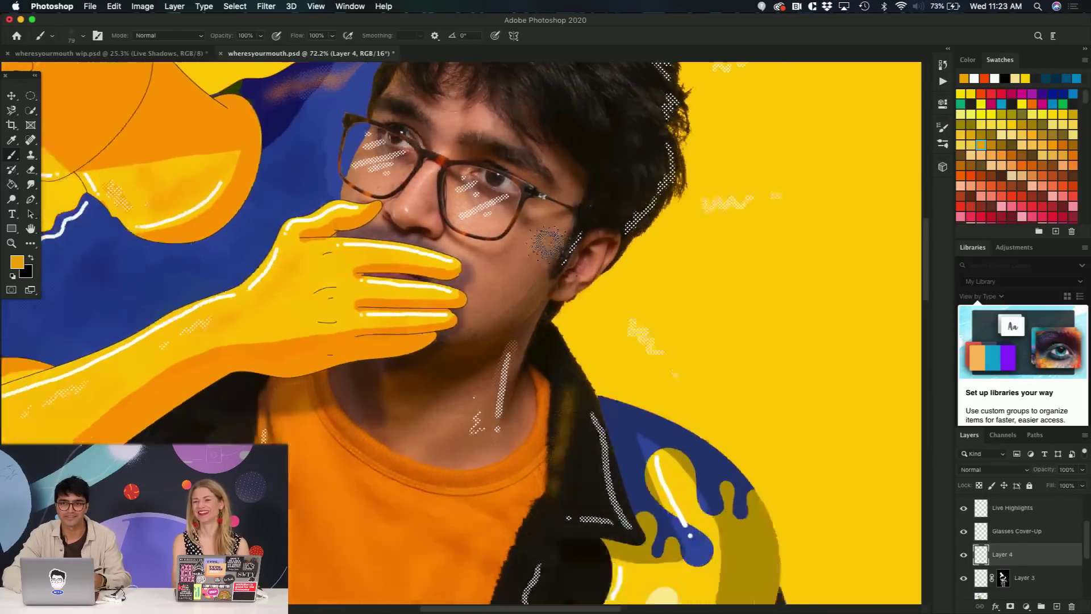
scroll(547, 242, "up", 2)
scroll(324, 263, "up", 1)
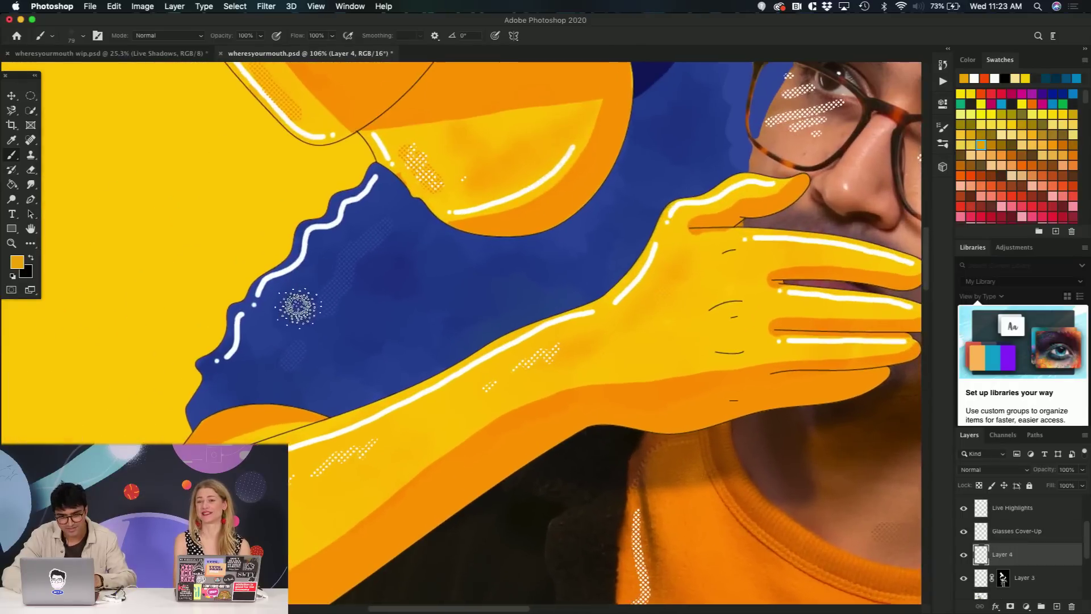
scroll(298, 307, "up", 1)
key("super+0")
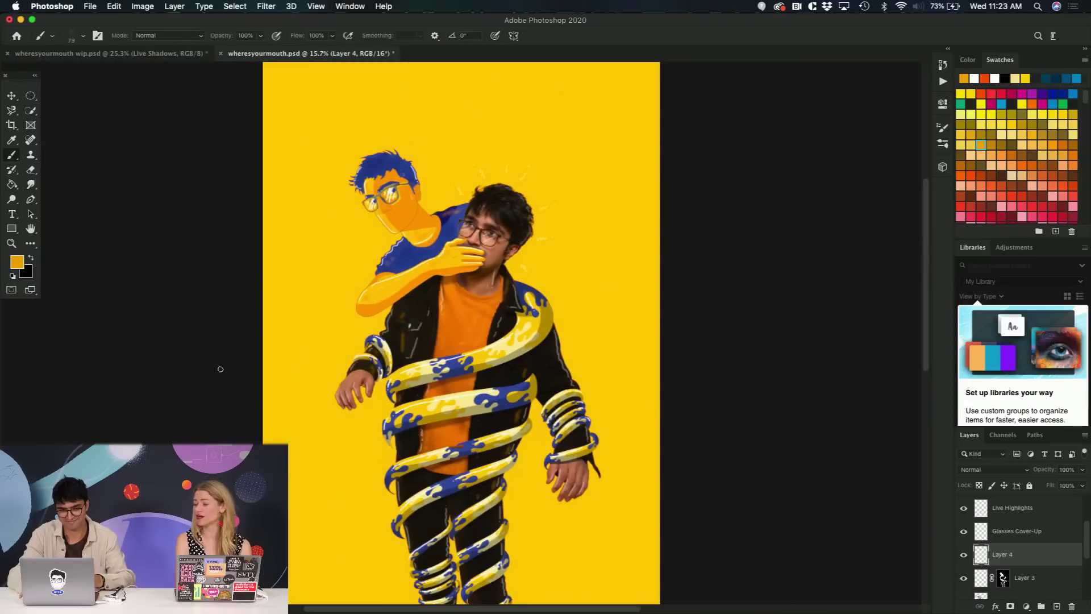